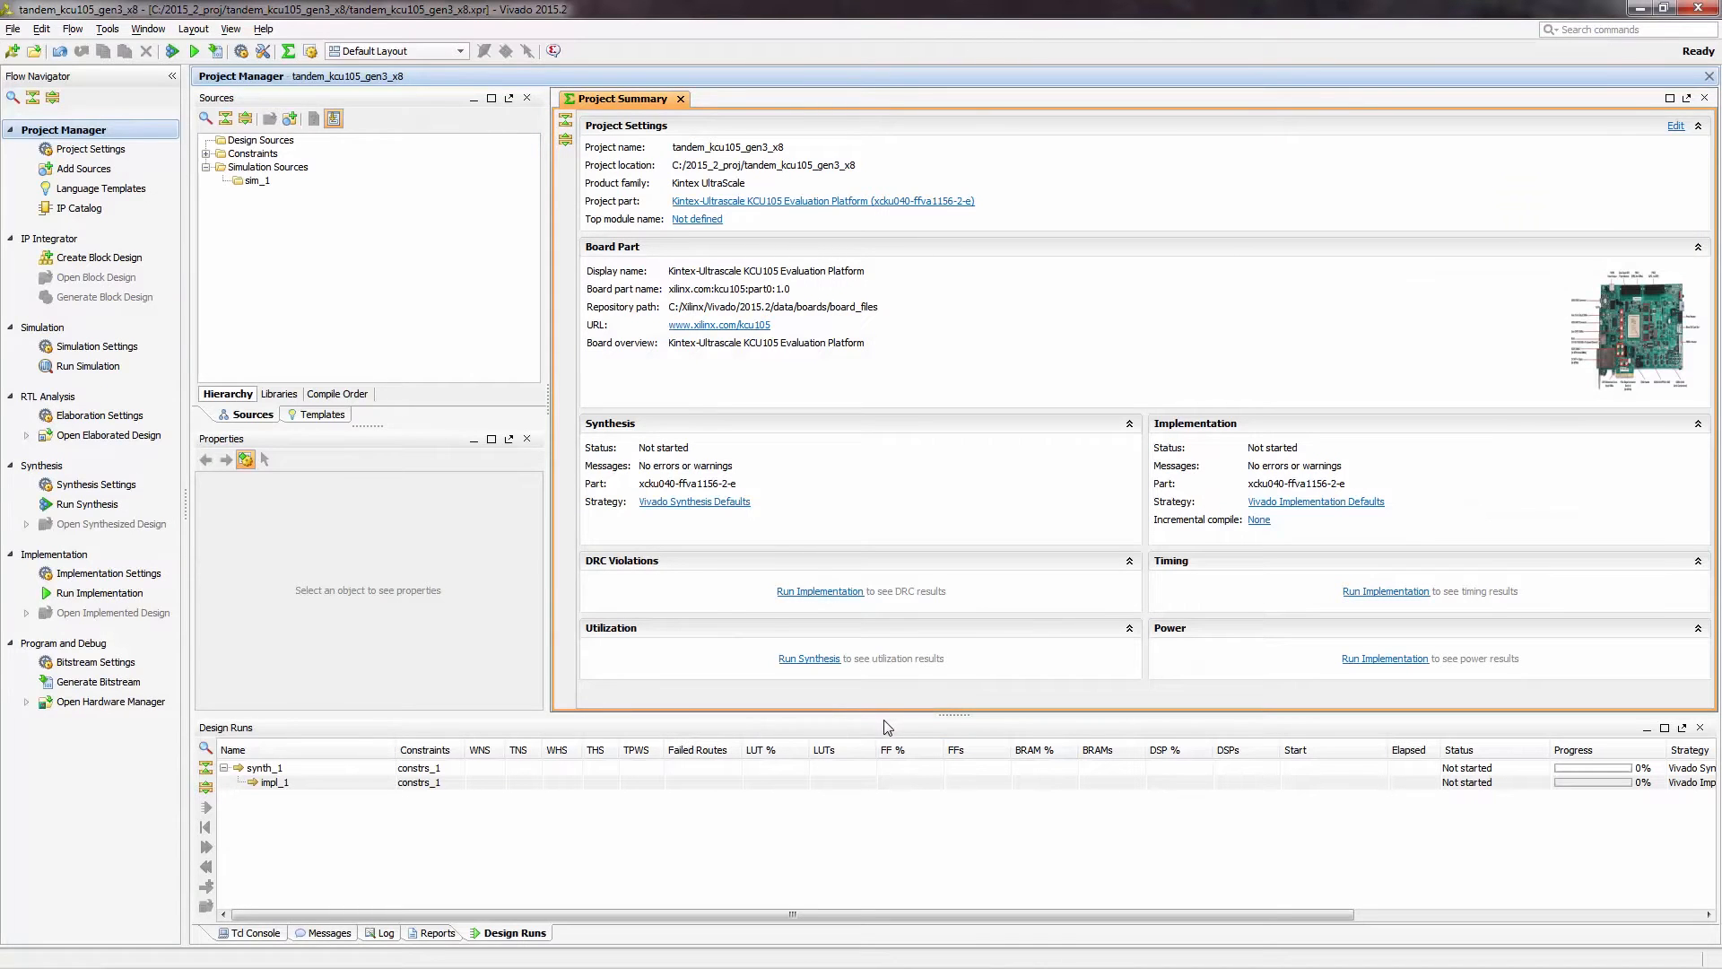
# - Search the IP catalog for "pcie" and start customizing the Ultrascale FPGA Gen3 Integrated Block for PCI Express
pyautogui.click(93, 210)
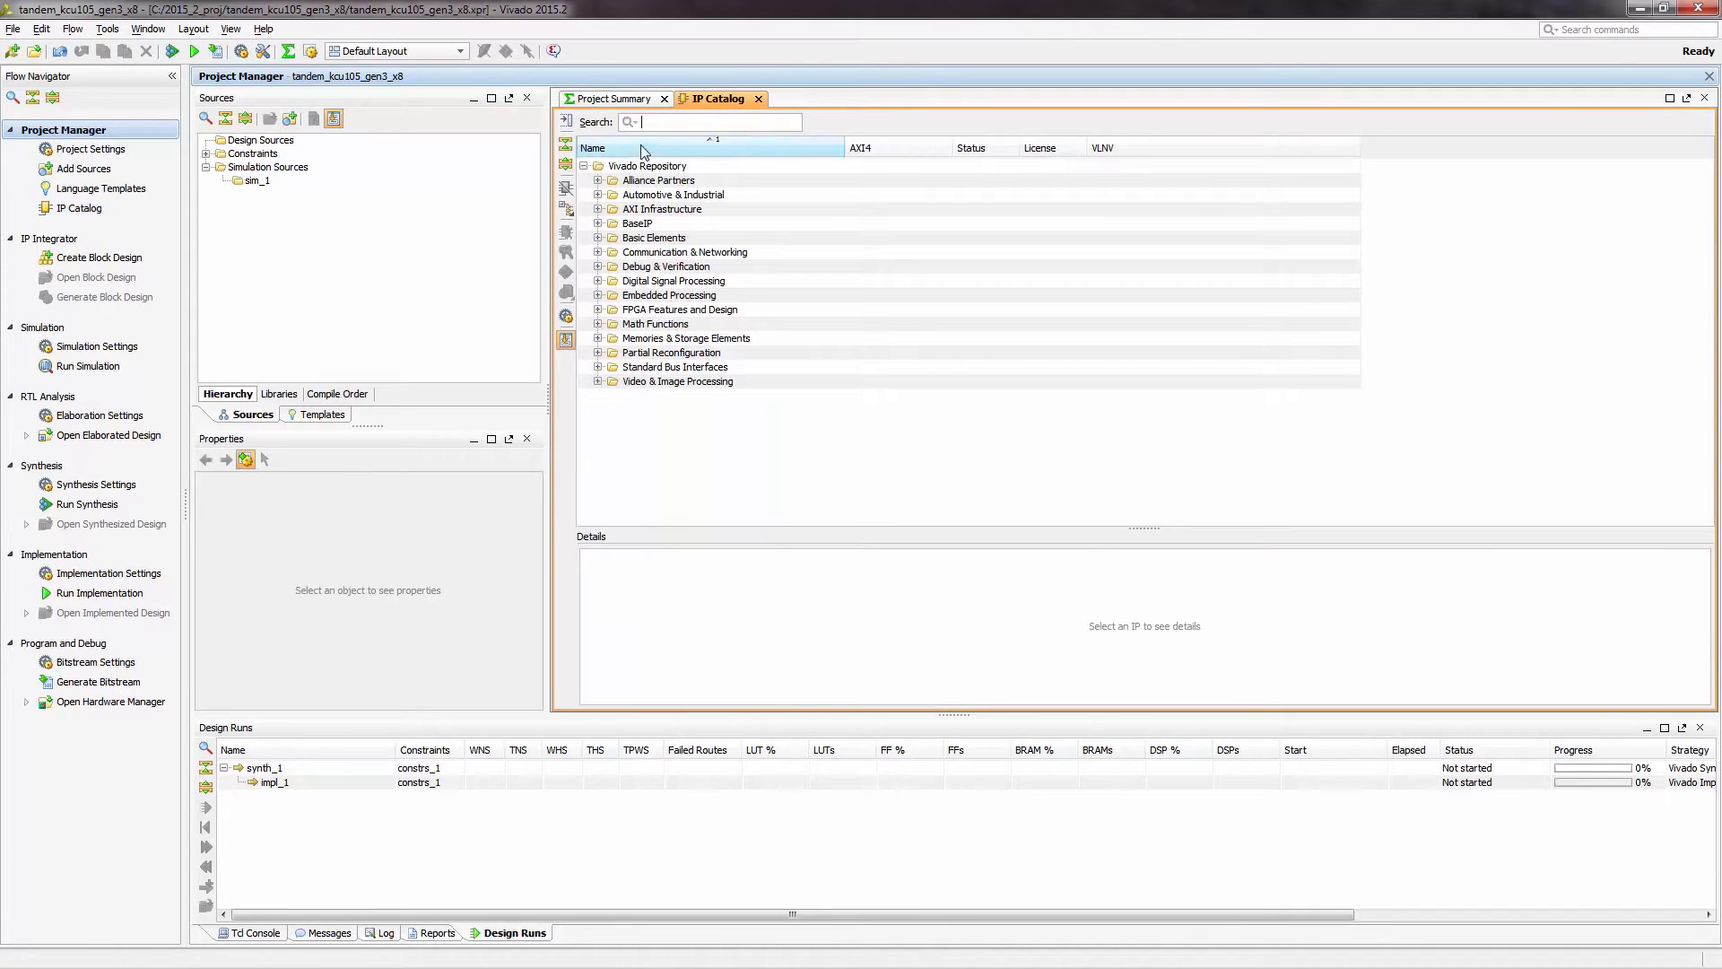
pyautogui.write('pcie')
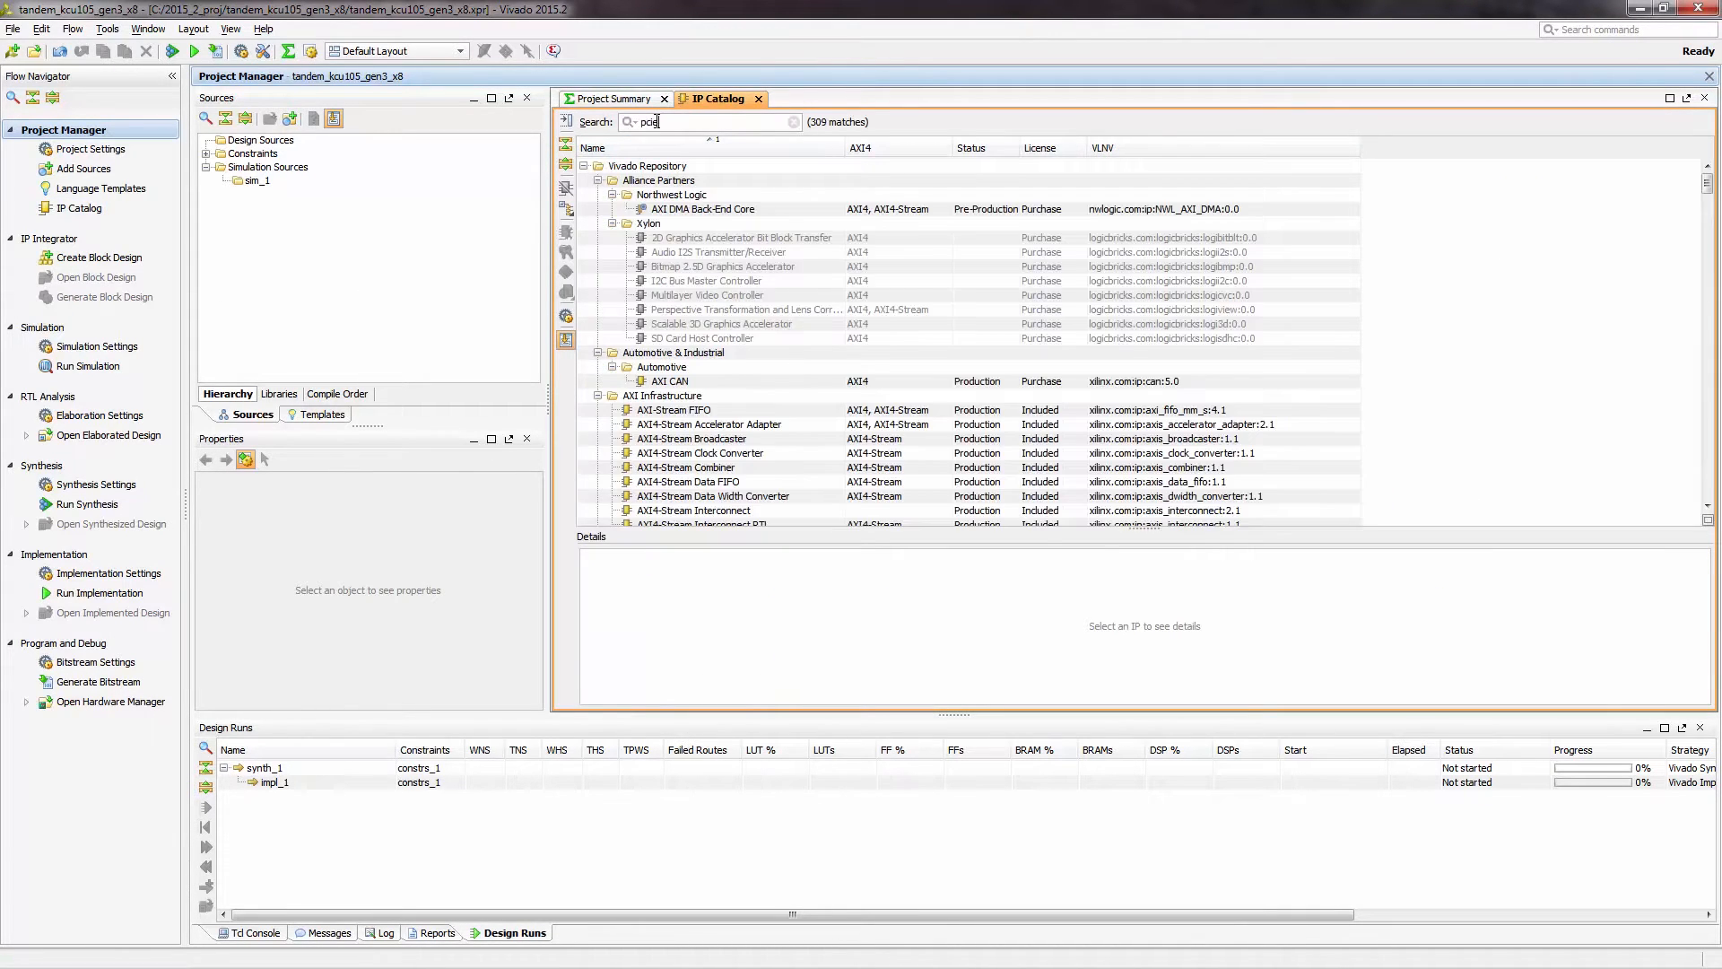
pyautogui.doubleClick(717, 252)
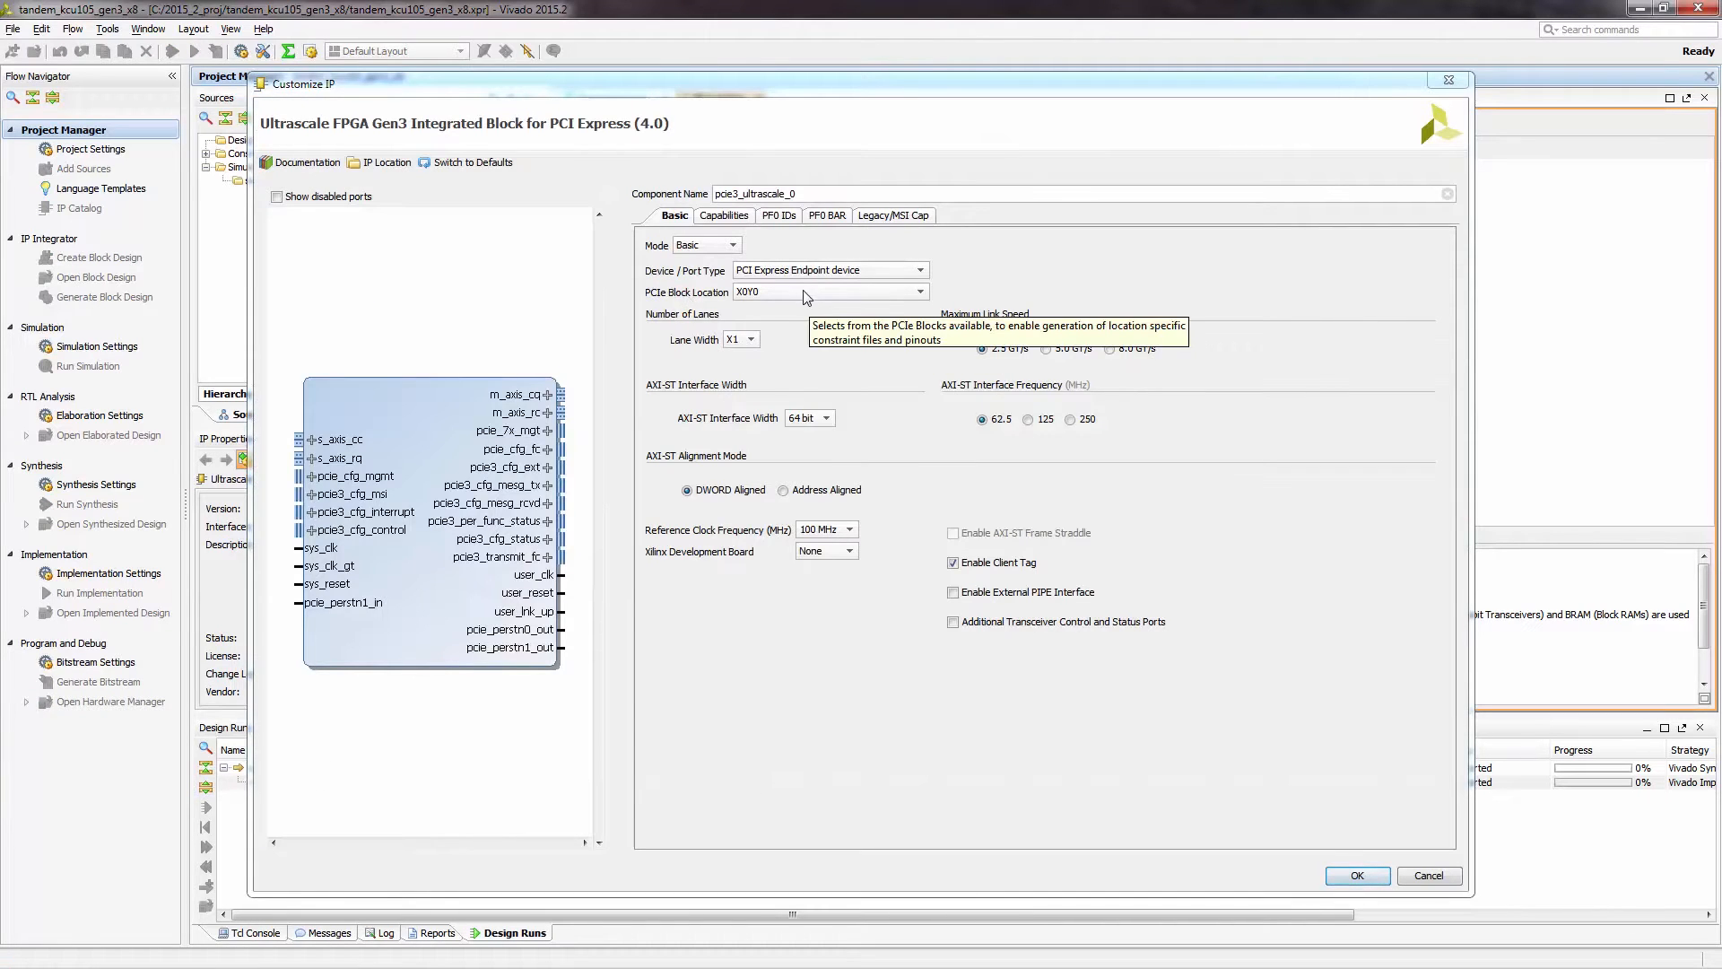
# - Switch the core to Advanced mode and configure an X8 lane width with a maximum link speed of 8.0 GT/s
pyautogui.click(728, 247)
pyautogui.click(709, 279)
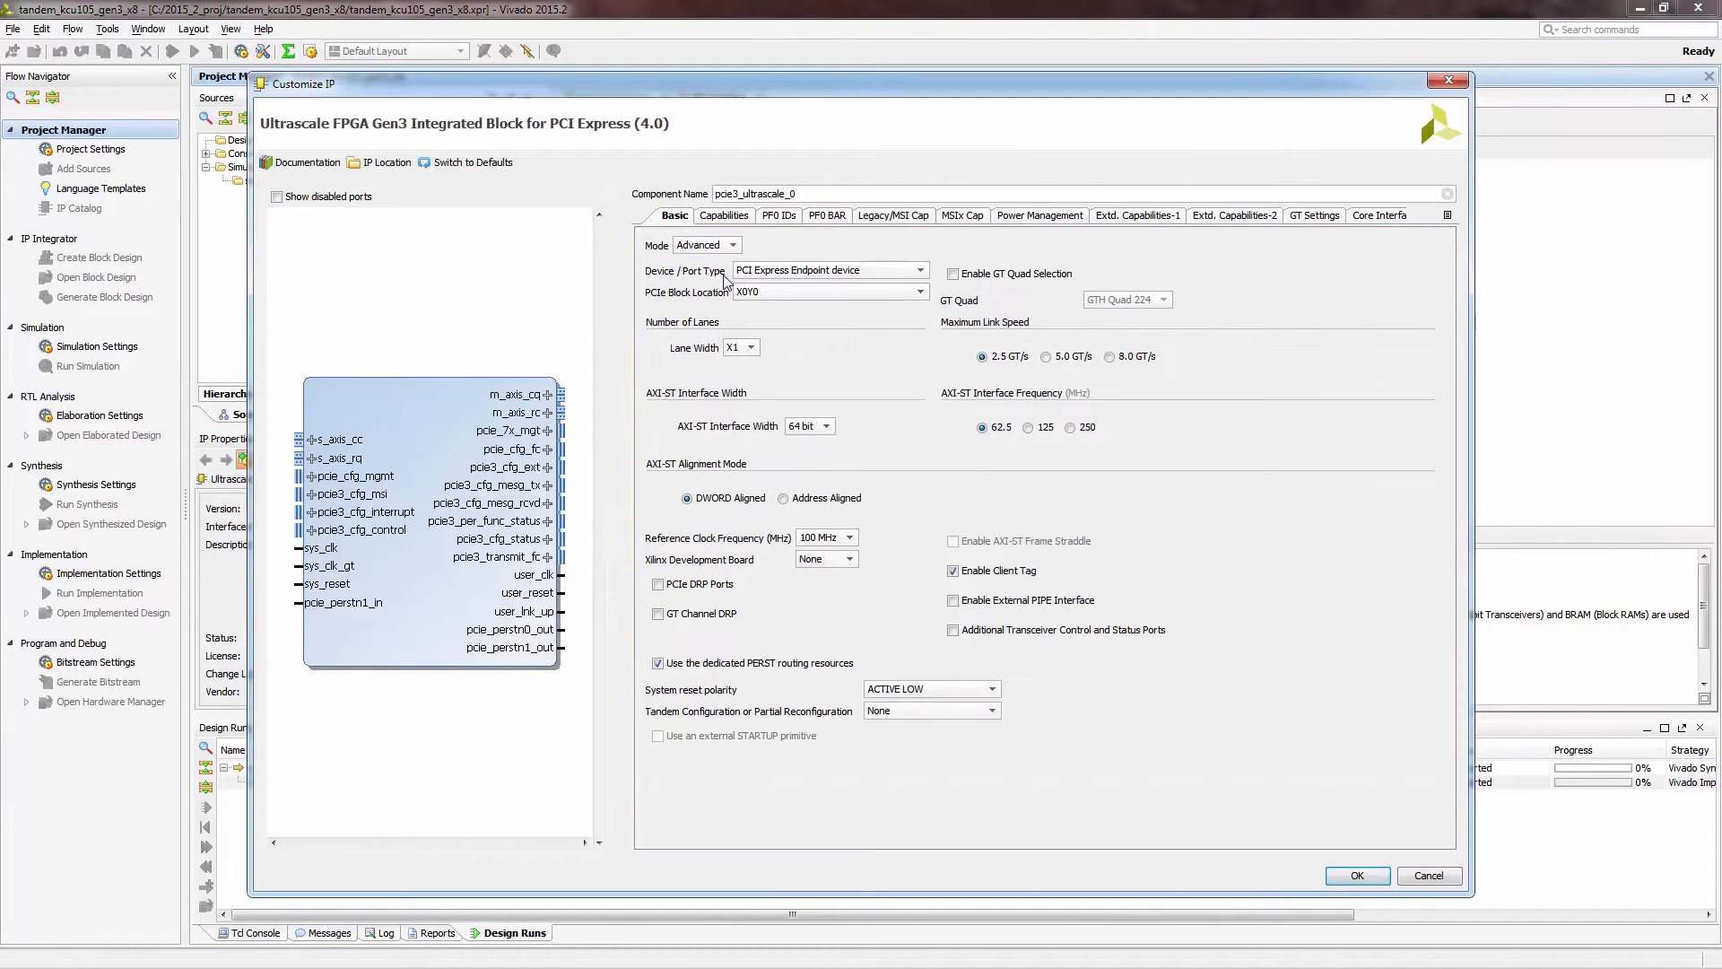
pyautogui.click(753, 349)
pyautogui.click(756, 408)
pyautogui.click(1110, 357)
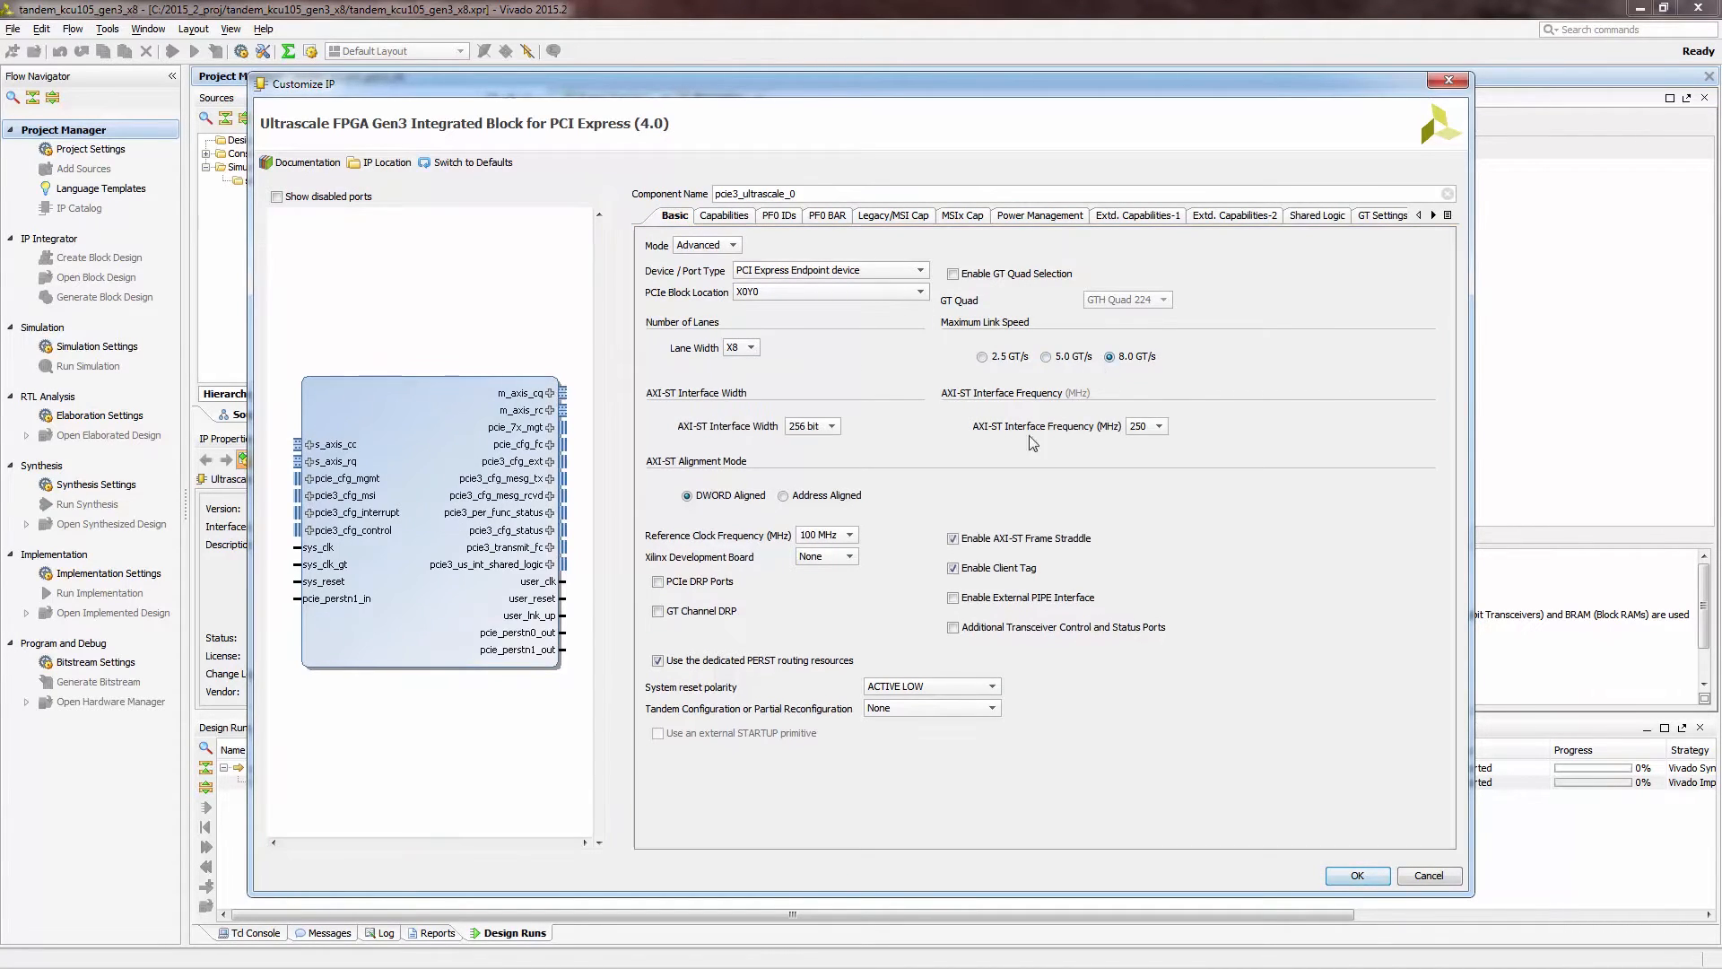
# - Choose KCU105 as the Xilinx development board and Tandem as the Tandem Configuration or Partial Reconfiguration option
pyautogui.click(850, 557)
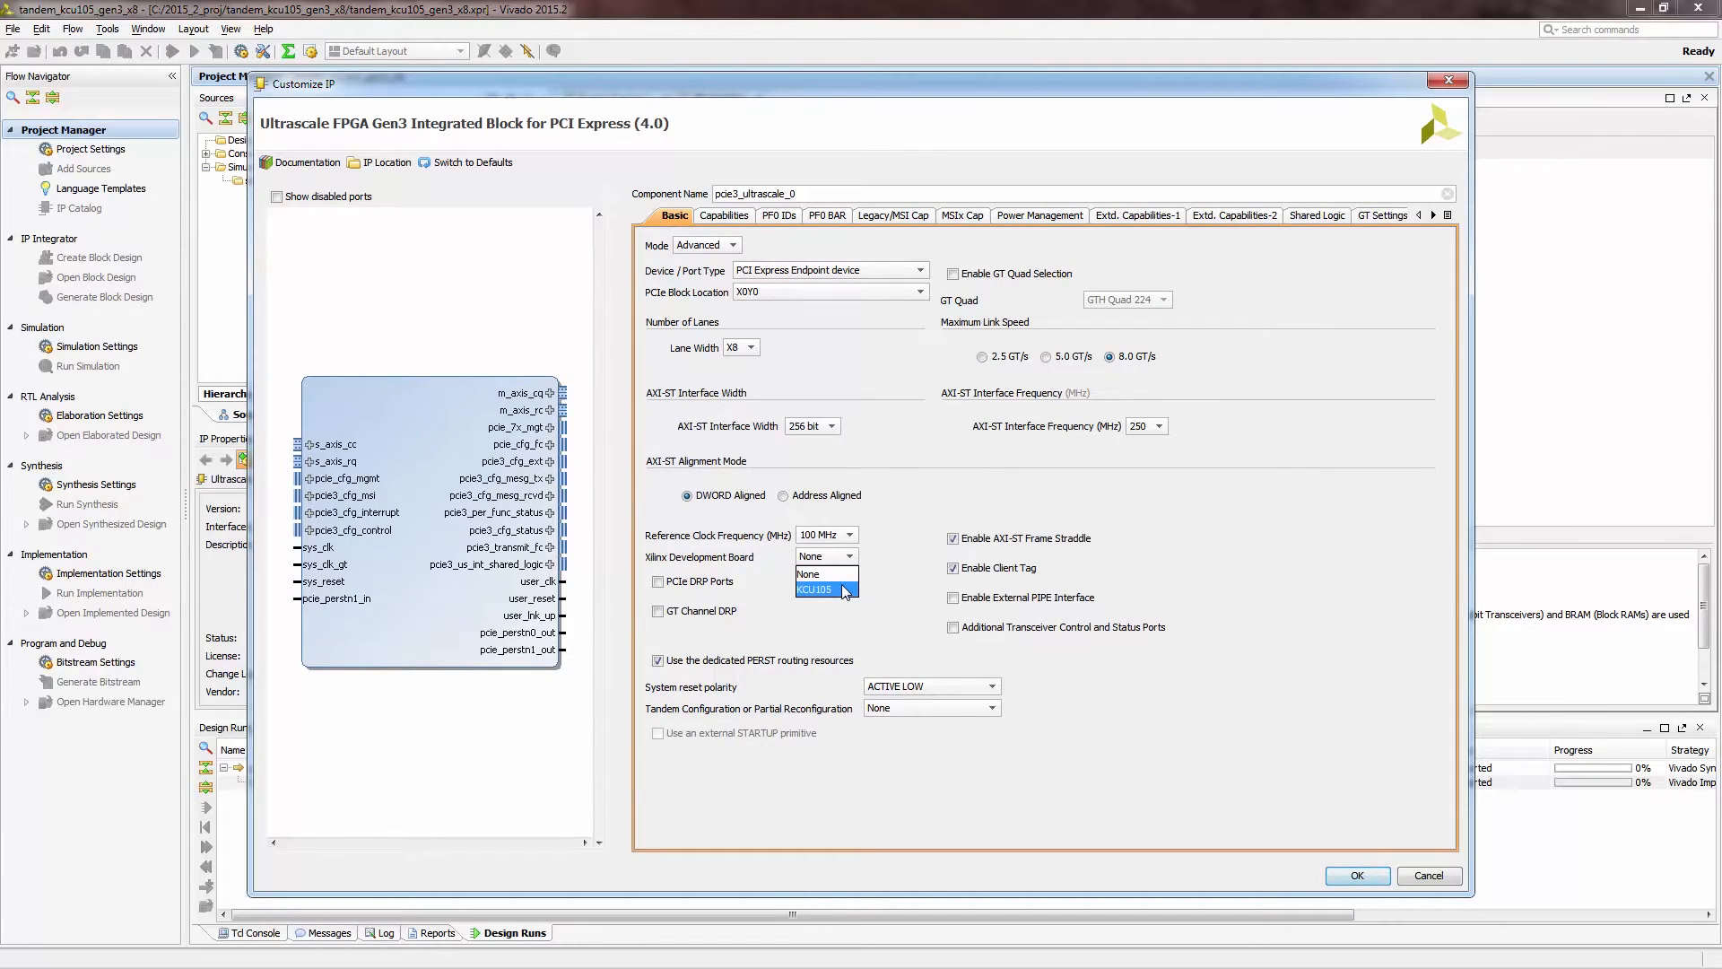
pyautogui.click(846, 590)
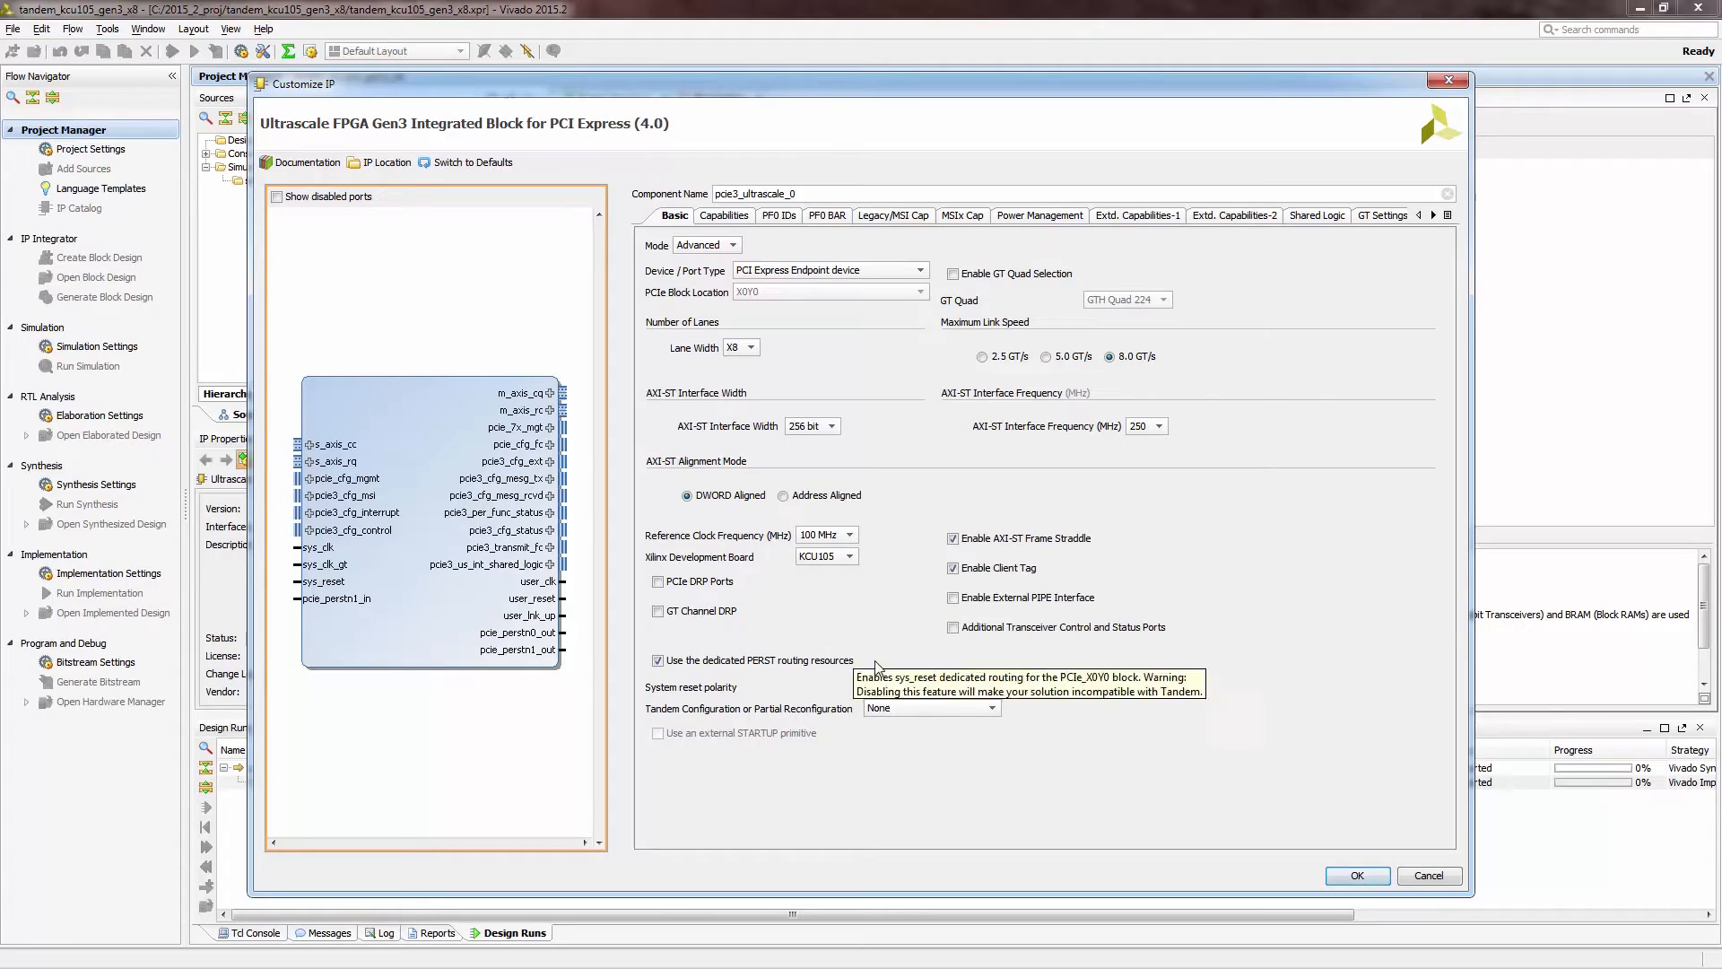
pyautogui.click(951, 710)
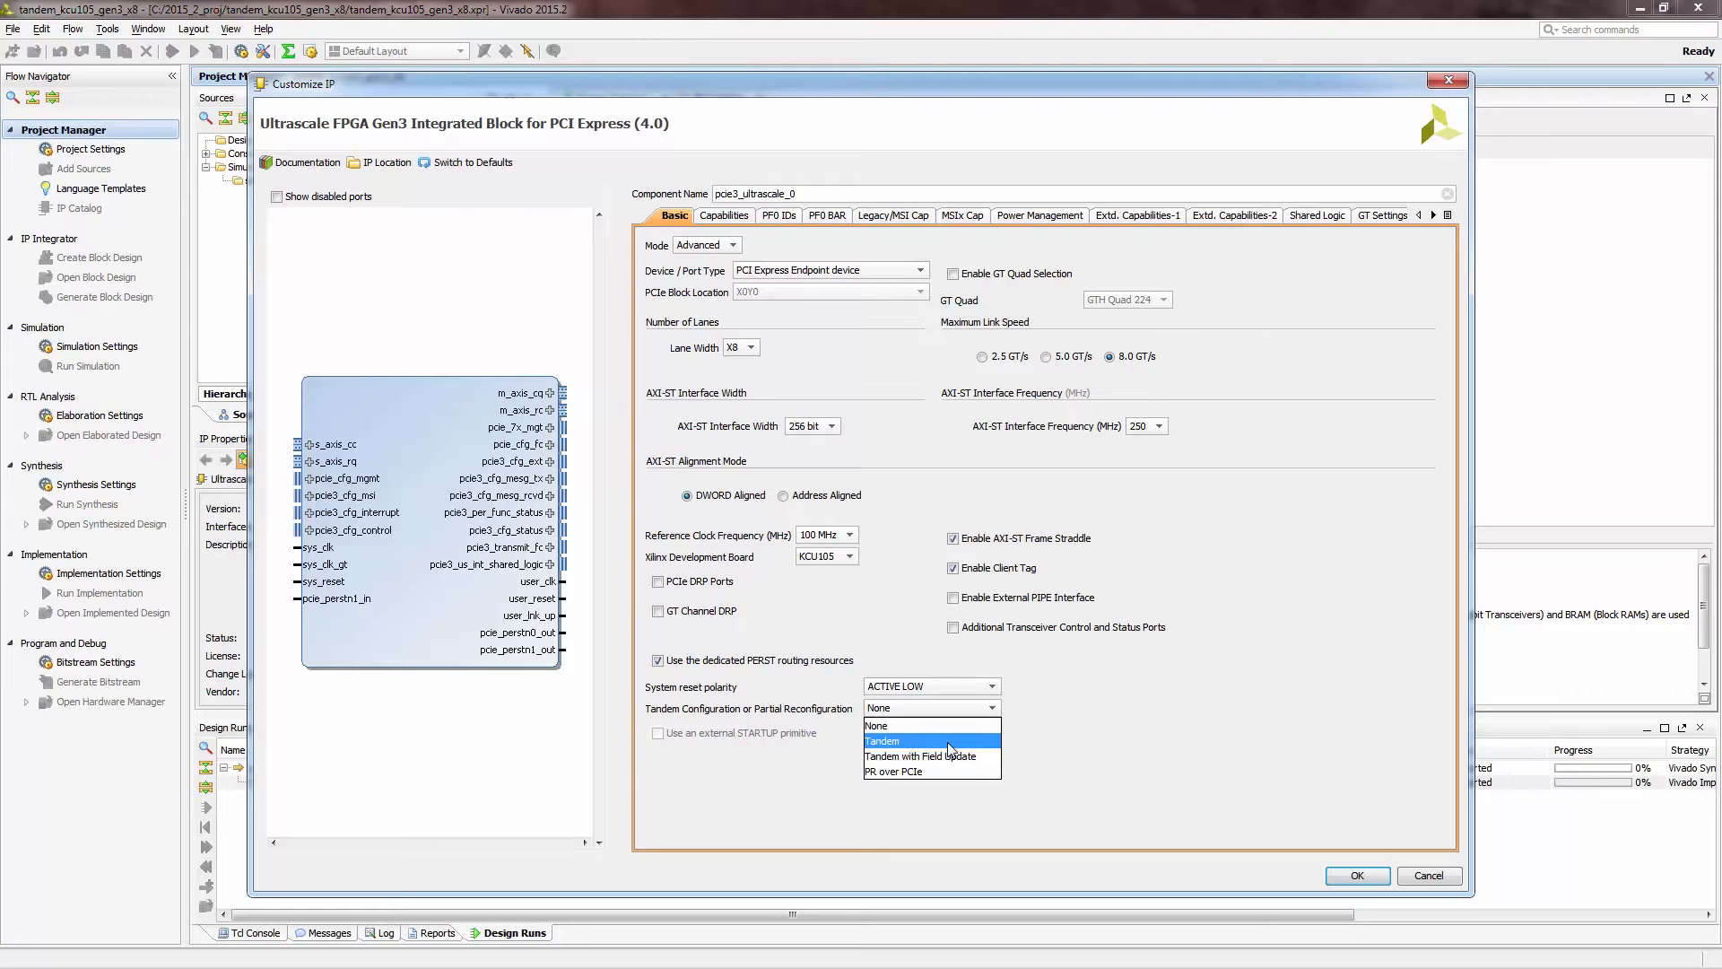
pyautogui.click(952, 749)
# - Check the PF0 BAR settings, then accept the core customization and skip generating its output products
pyautogui.click(827, 217)
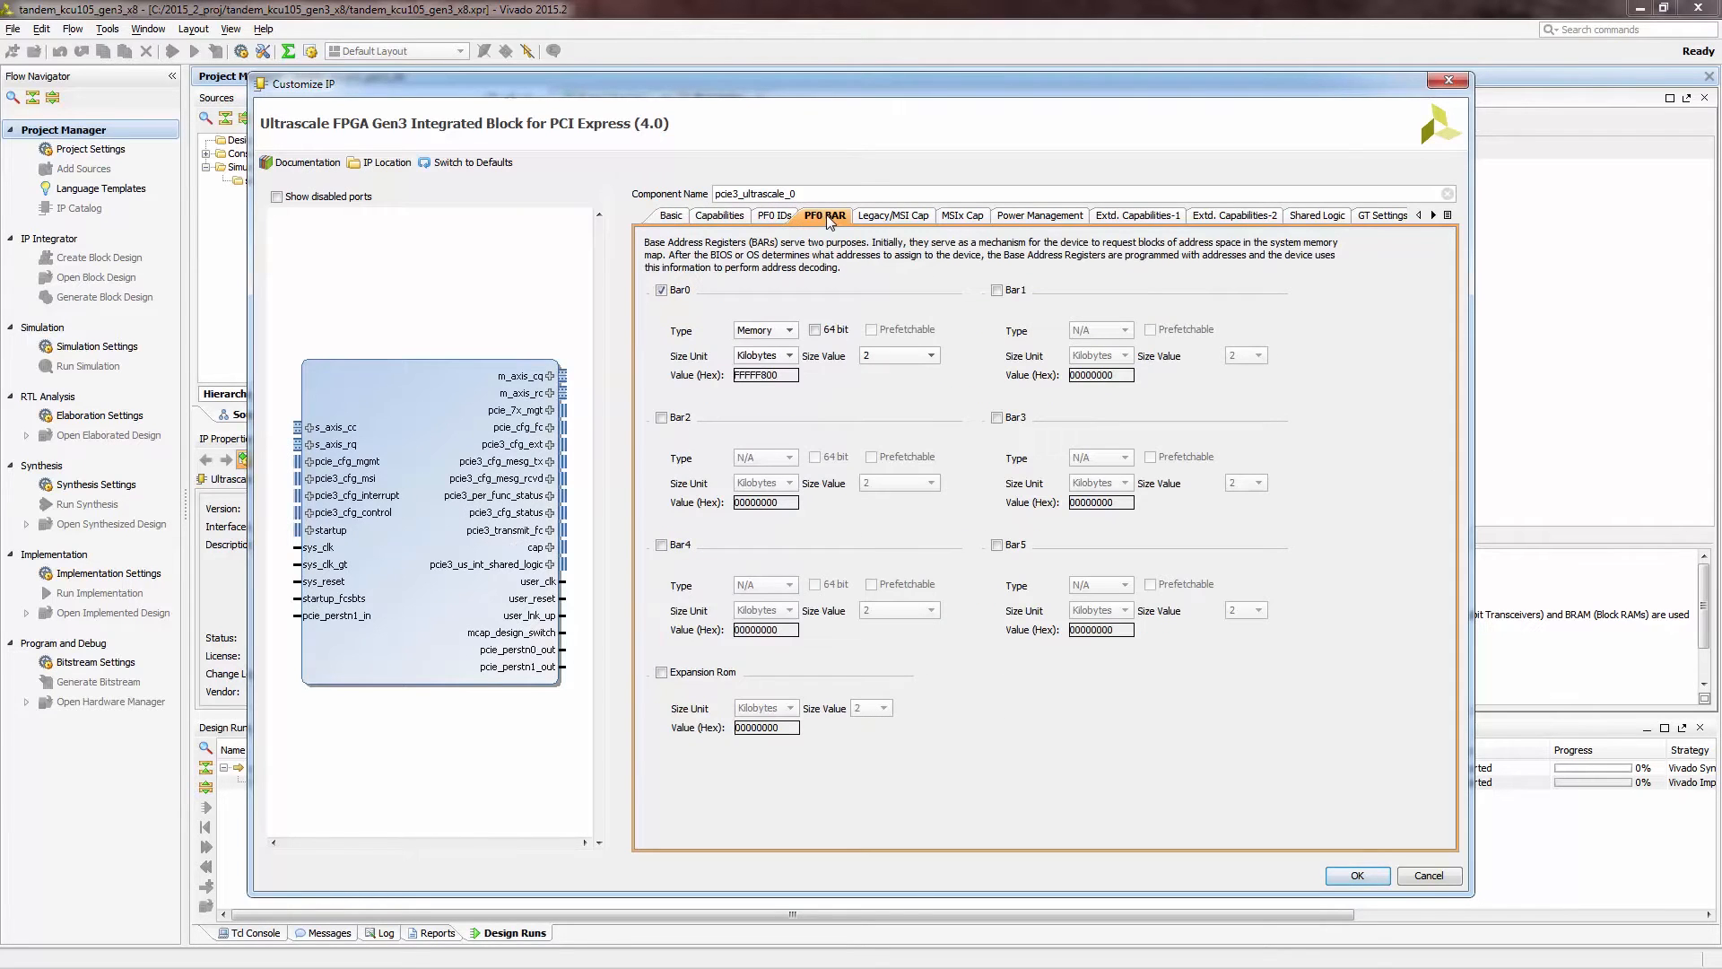
pyautogui.click(1358, 874)
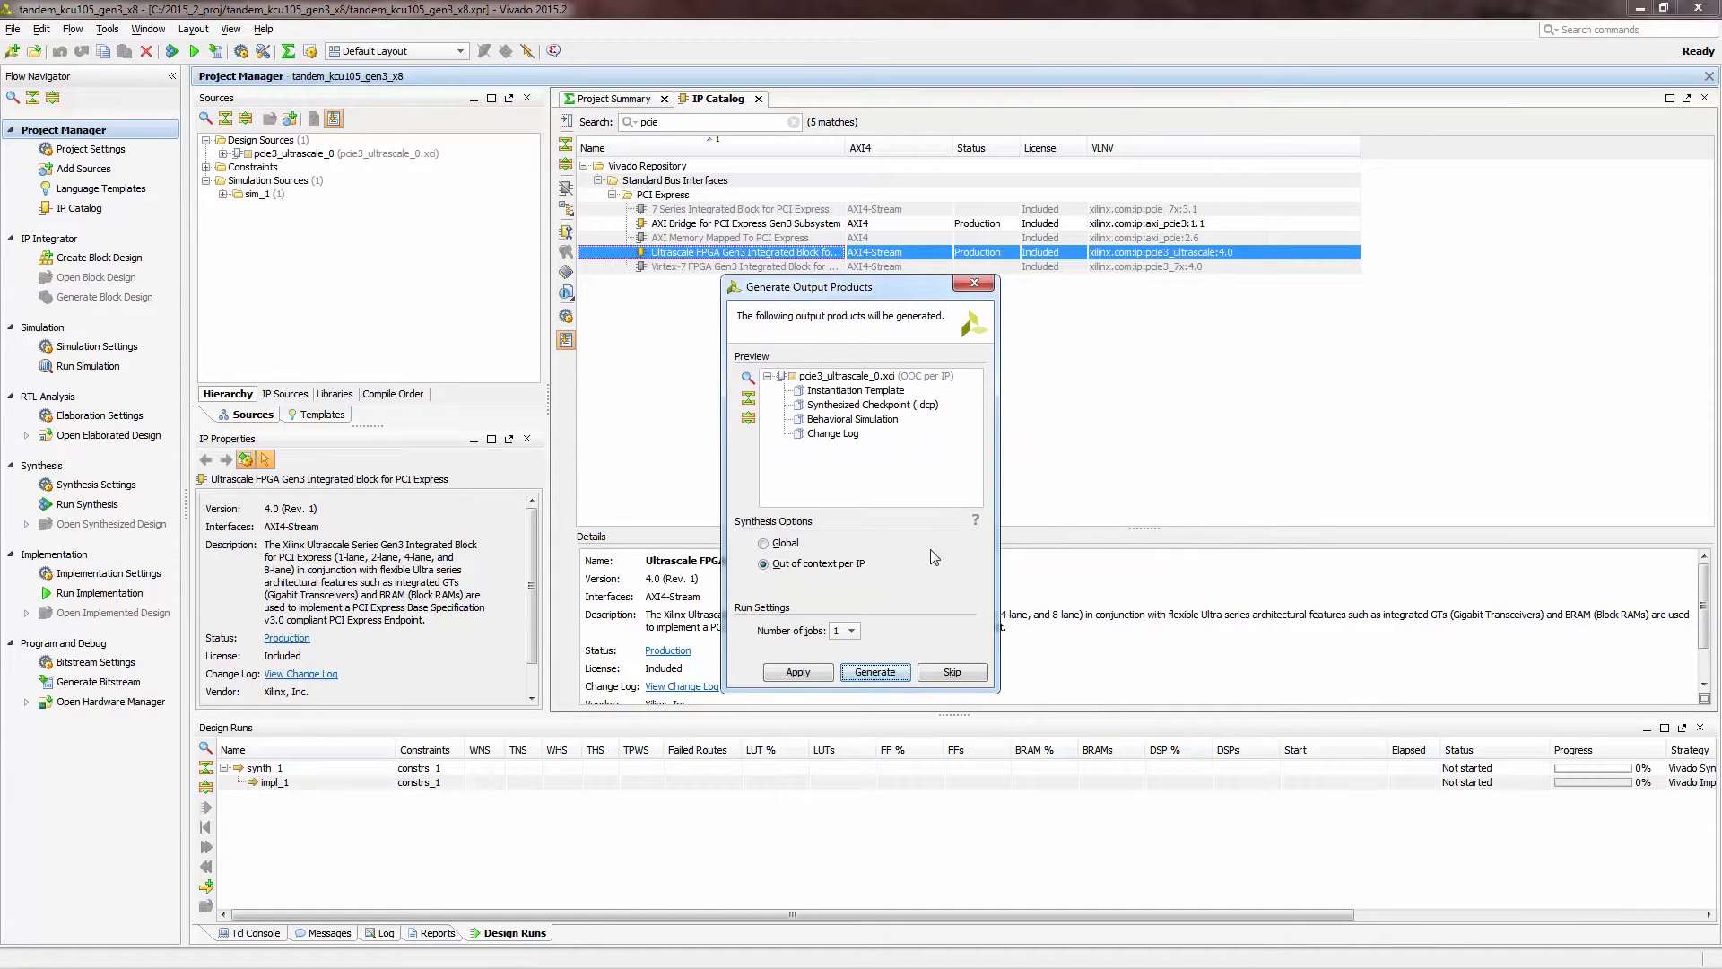
pyautogui.click(947, 673)
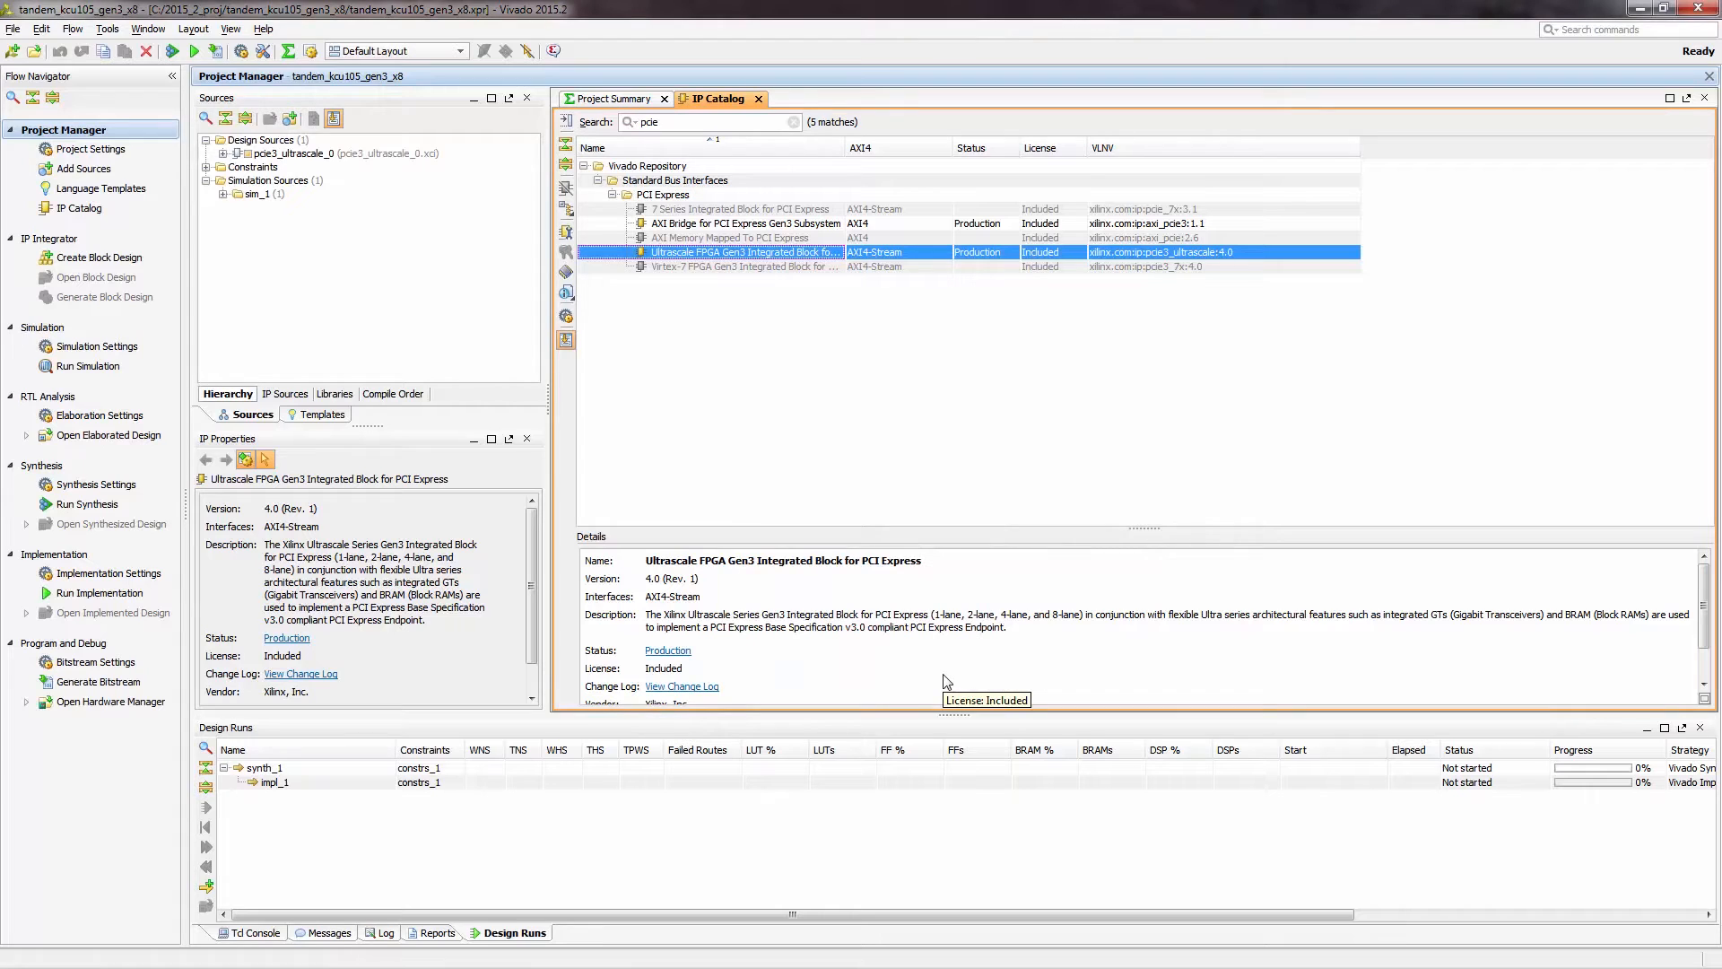
# - Open the IP example design of pcie3_ultrascale_0 under C:/2015_2_proj/tandem_kcu105_gen3_x8 and exit the original project's window
pyautogui.rightClick(376, 158)
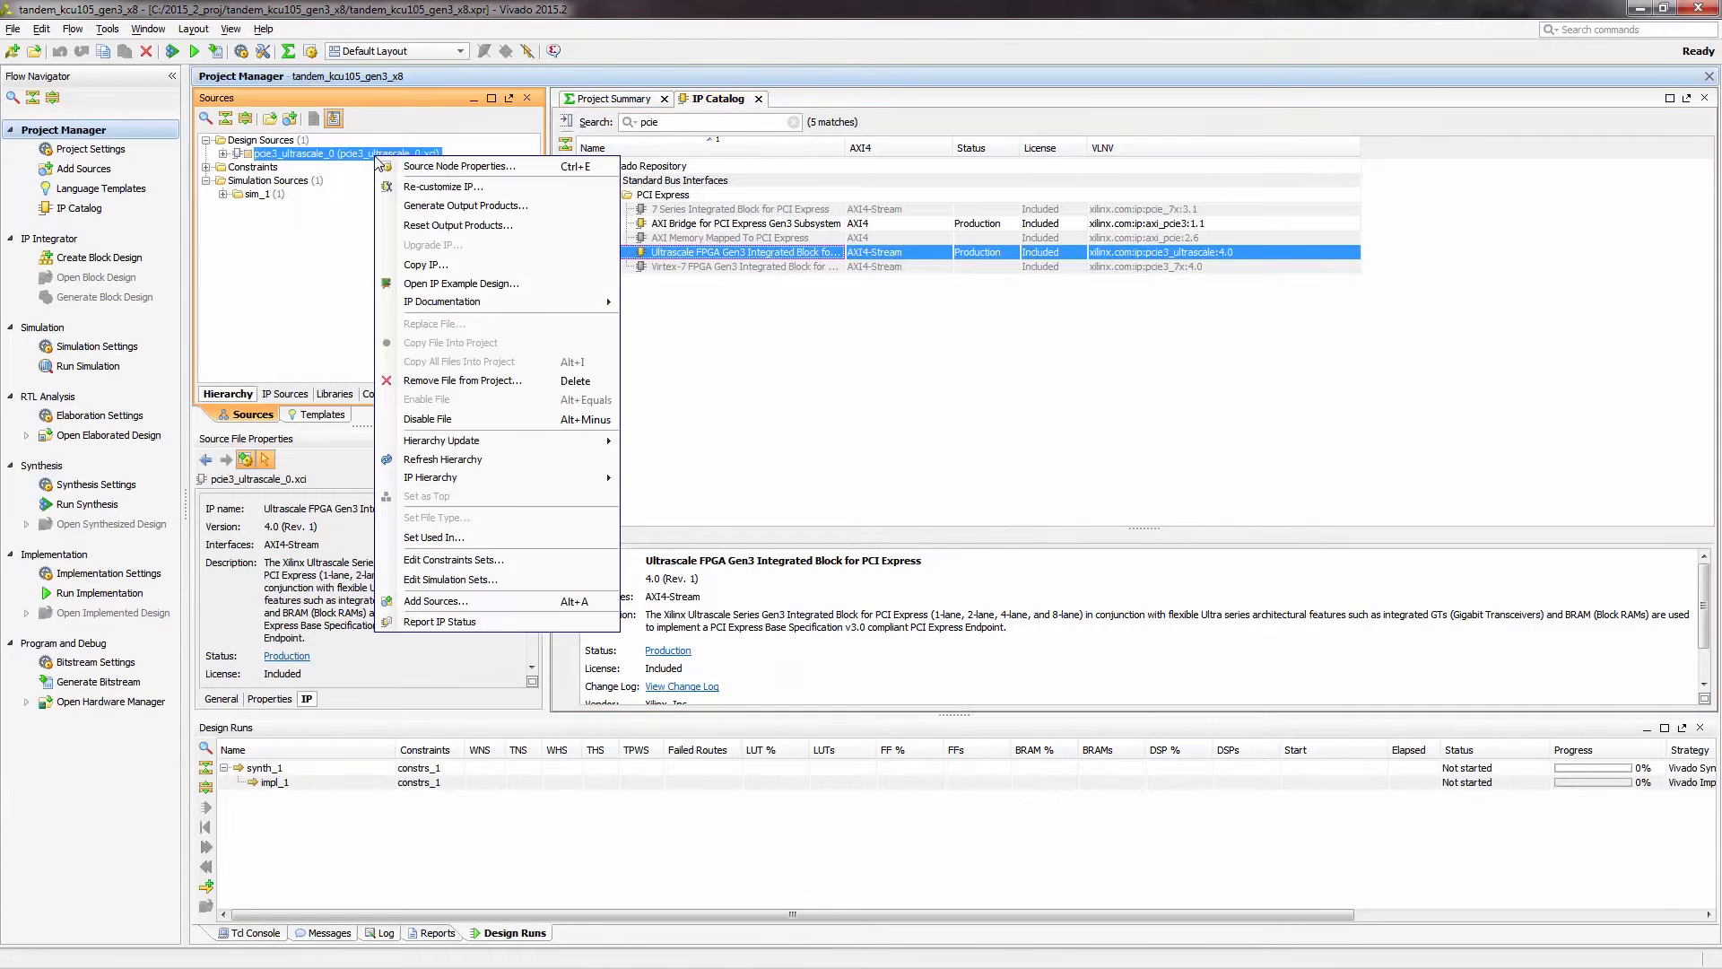
pyautogui.click(443, 285)
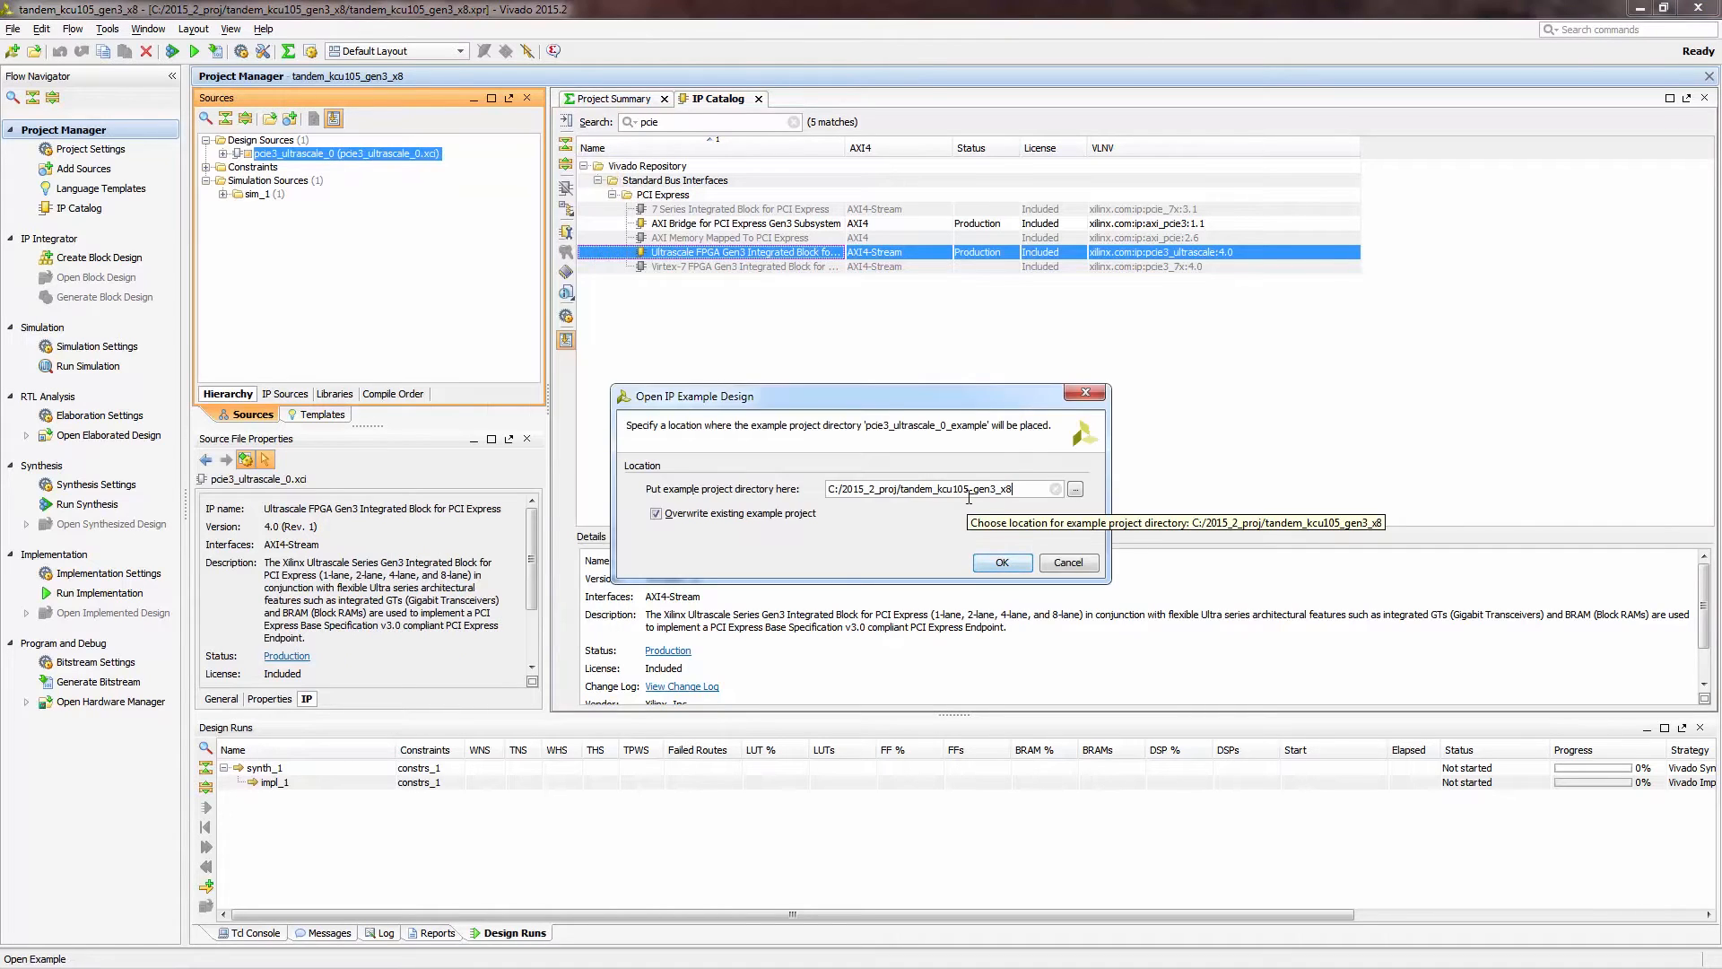
pyautogui.click(1002, 562)
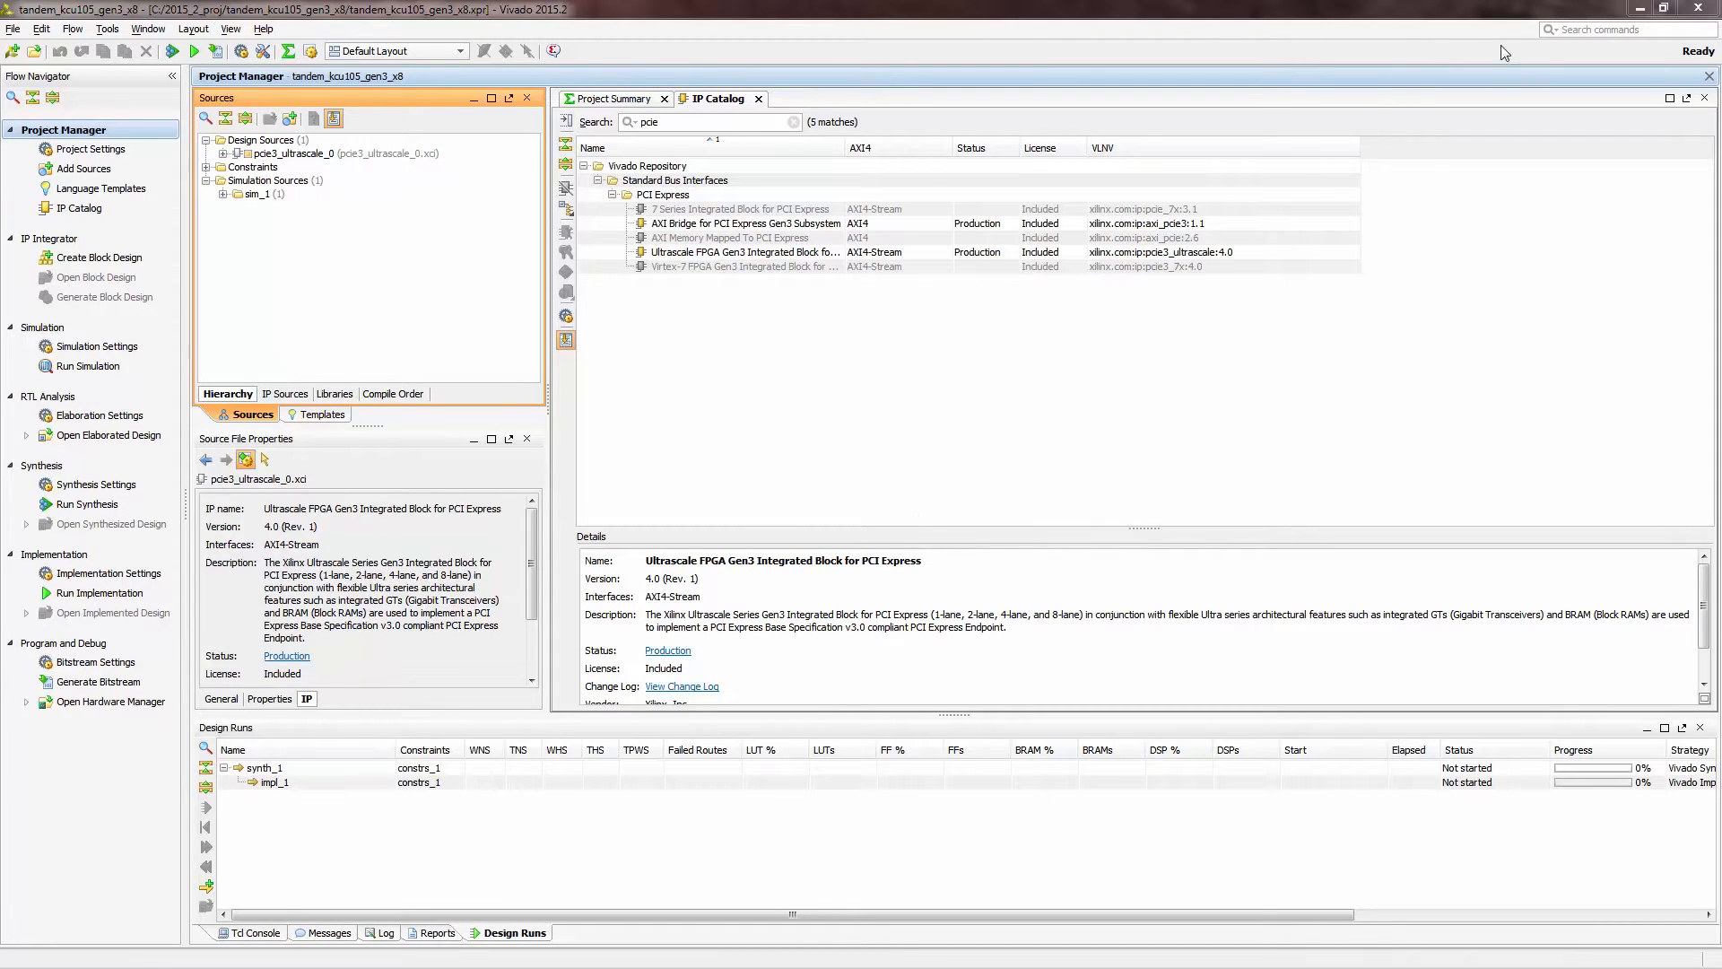
pyautogui.click(1698, 8)
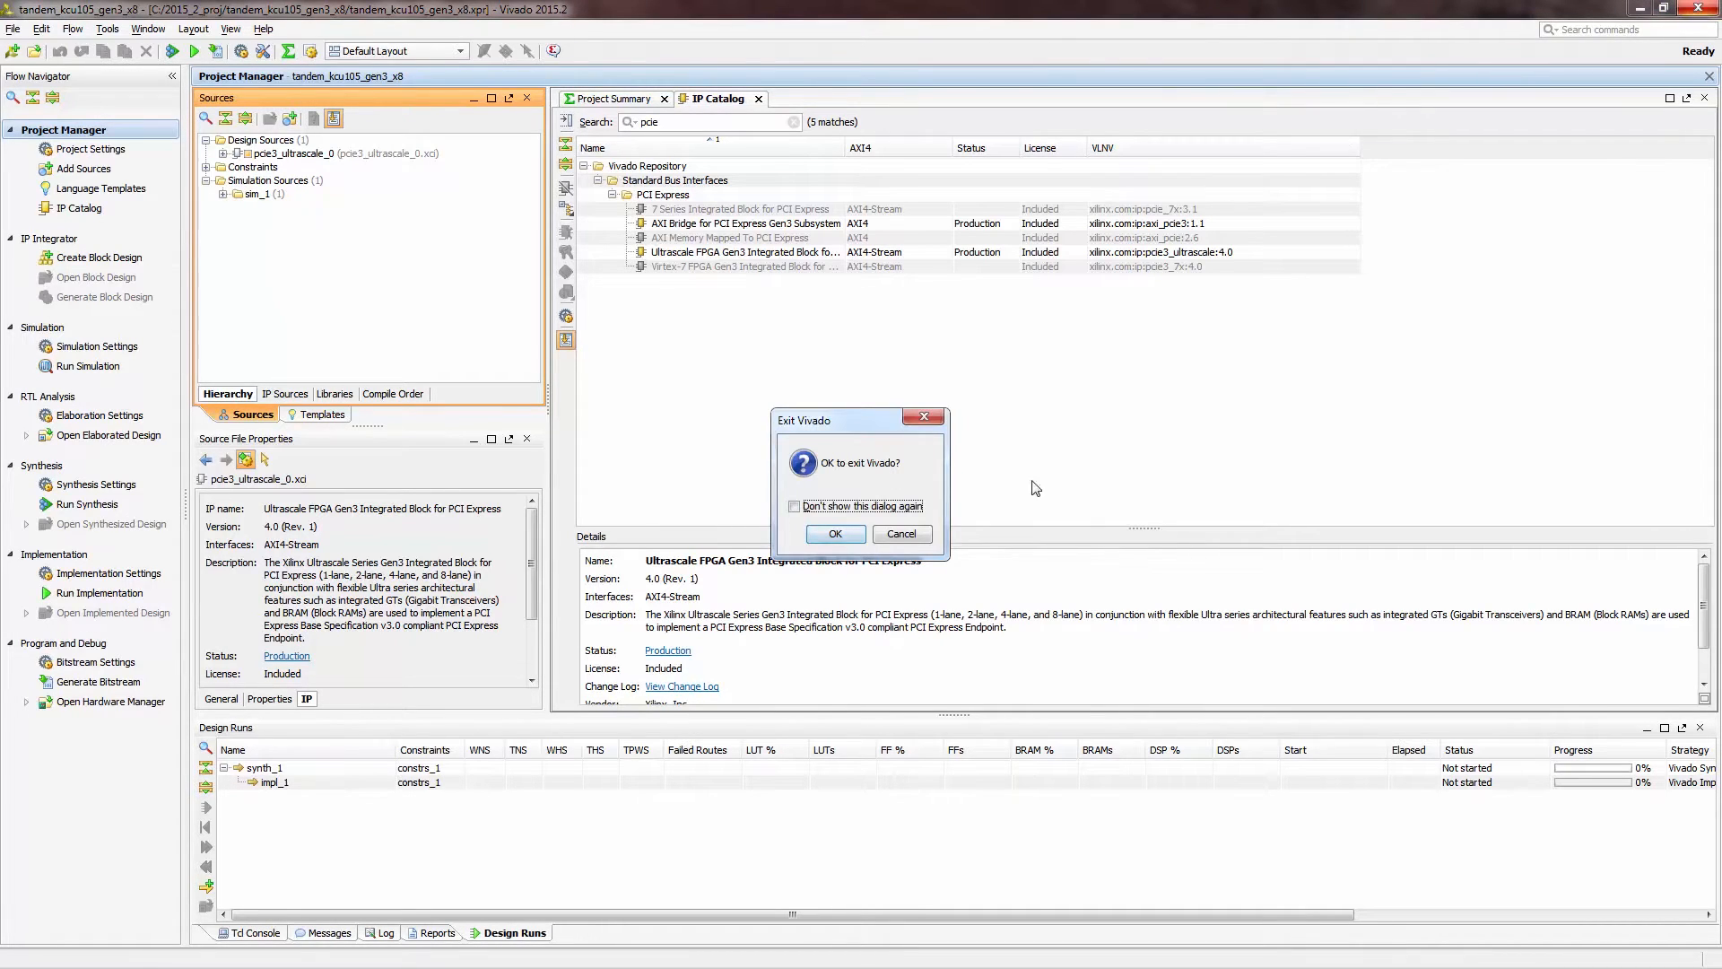
pyautogui.click(861, 536)
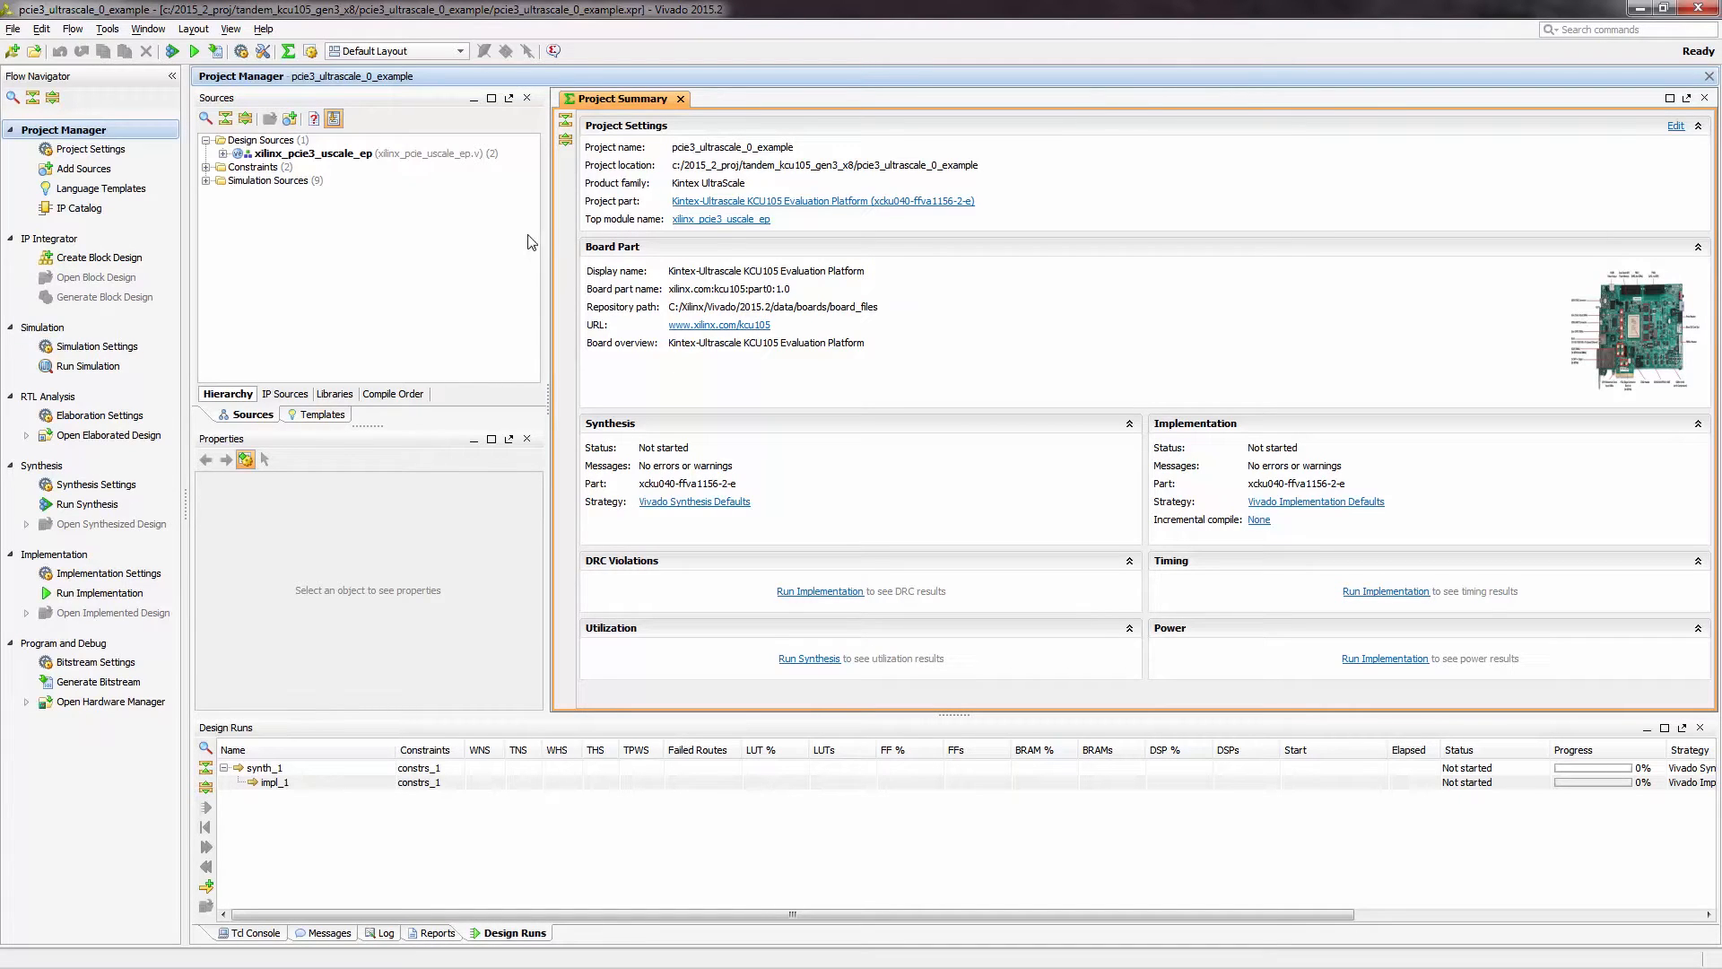
# - Open the top-level source xilinx_pcie_uscale_ep.v and declare an output port led_1 directly after led_0
pyautogui.click(408, 155)
pyautogui.doubleClick(408, 156)
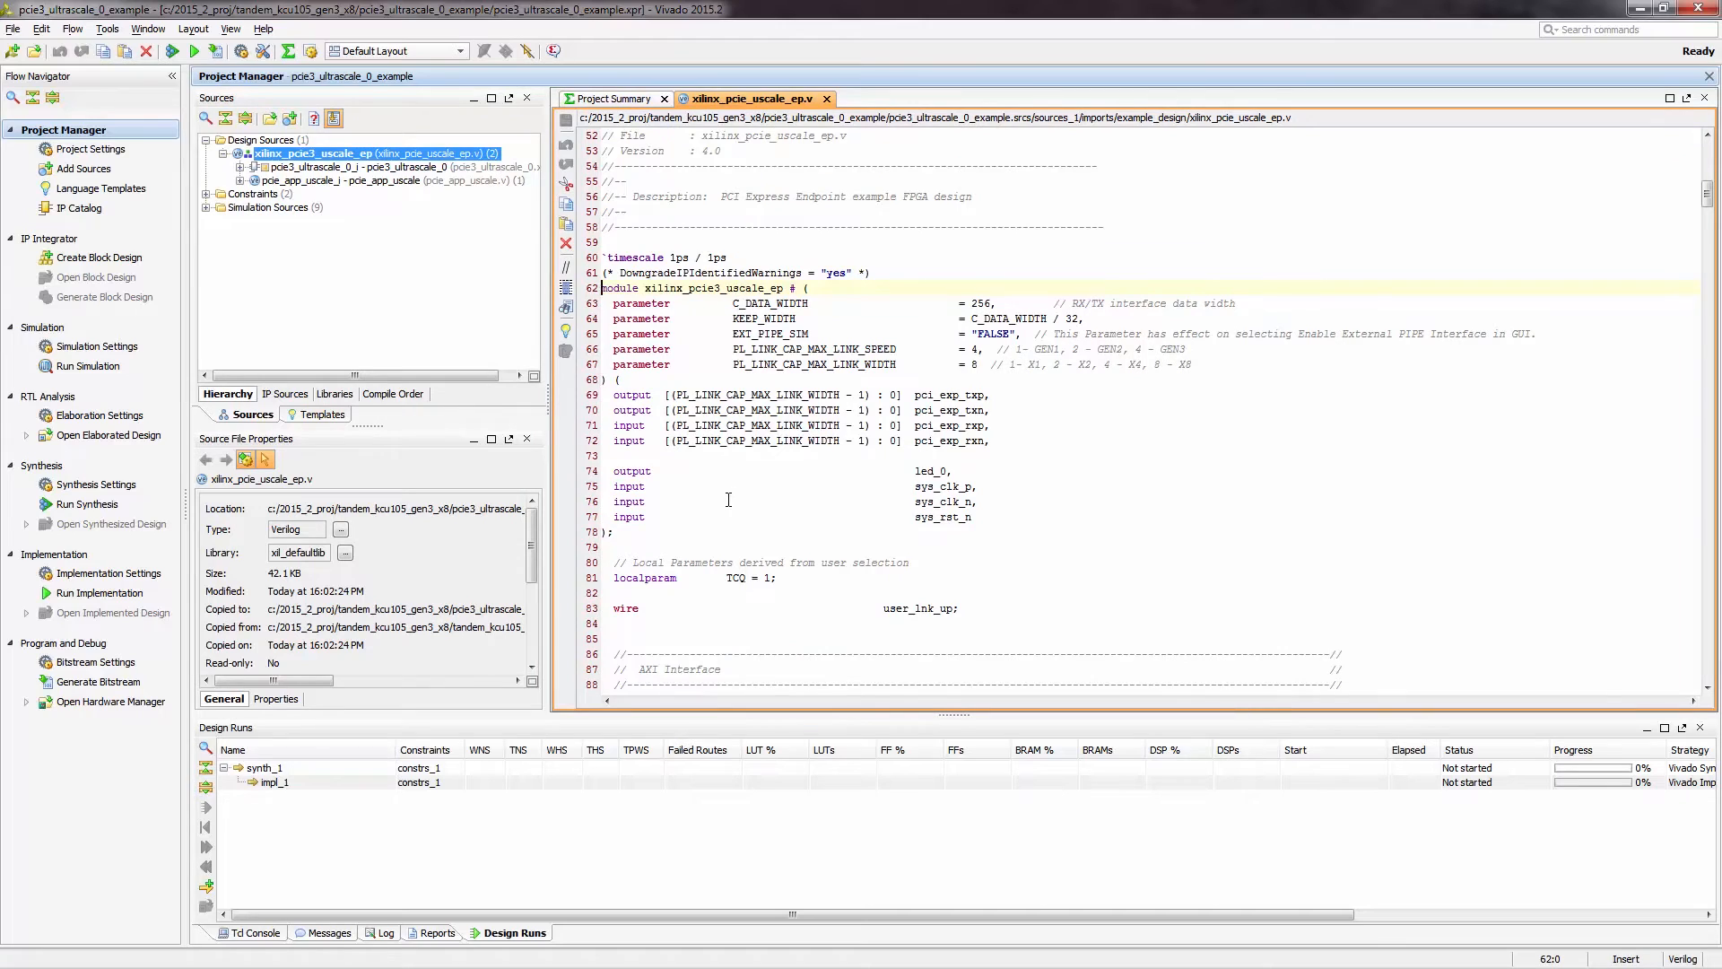
pyautogui.click(975, 474)
pyautogui.press('Return')
pyautogui.write('output        ')
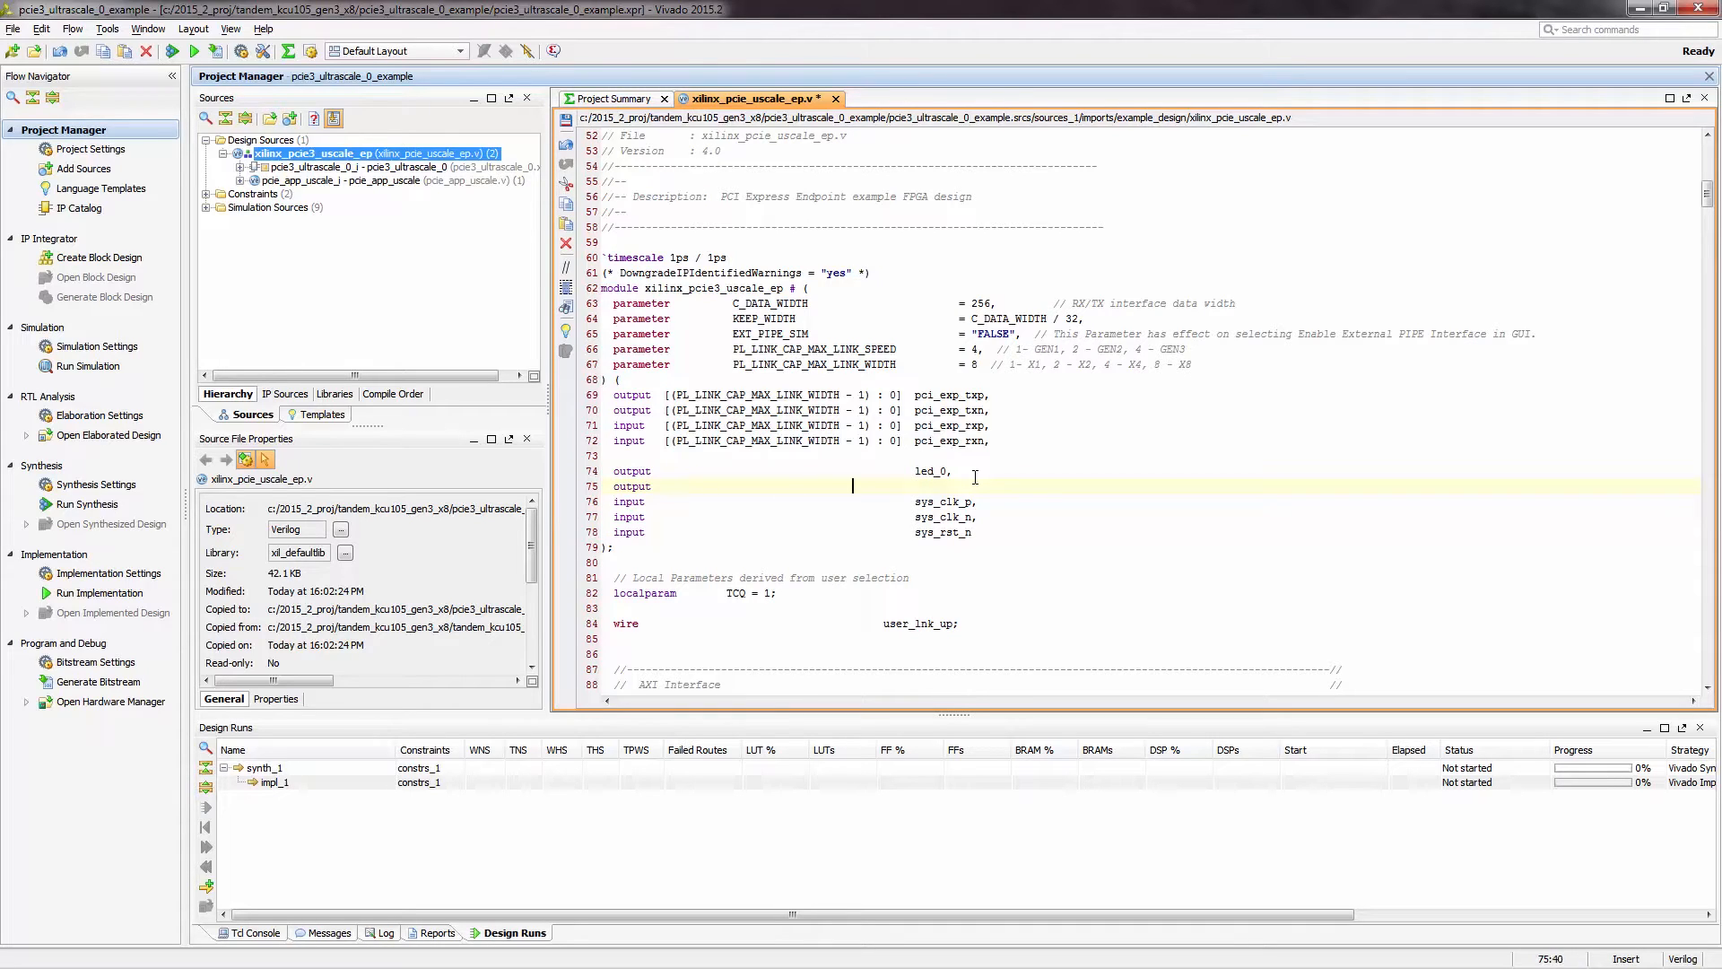
pyautogui.write('                                  led_1,')
# - Add "OBUF led_1_obuf (.O(led_1), .I(led_out[3]));" below the LED comments in the System Interface section and save the file
pyautogui.scroll(-9, 978, 561)
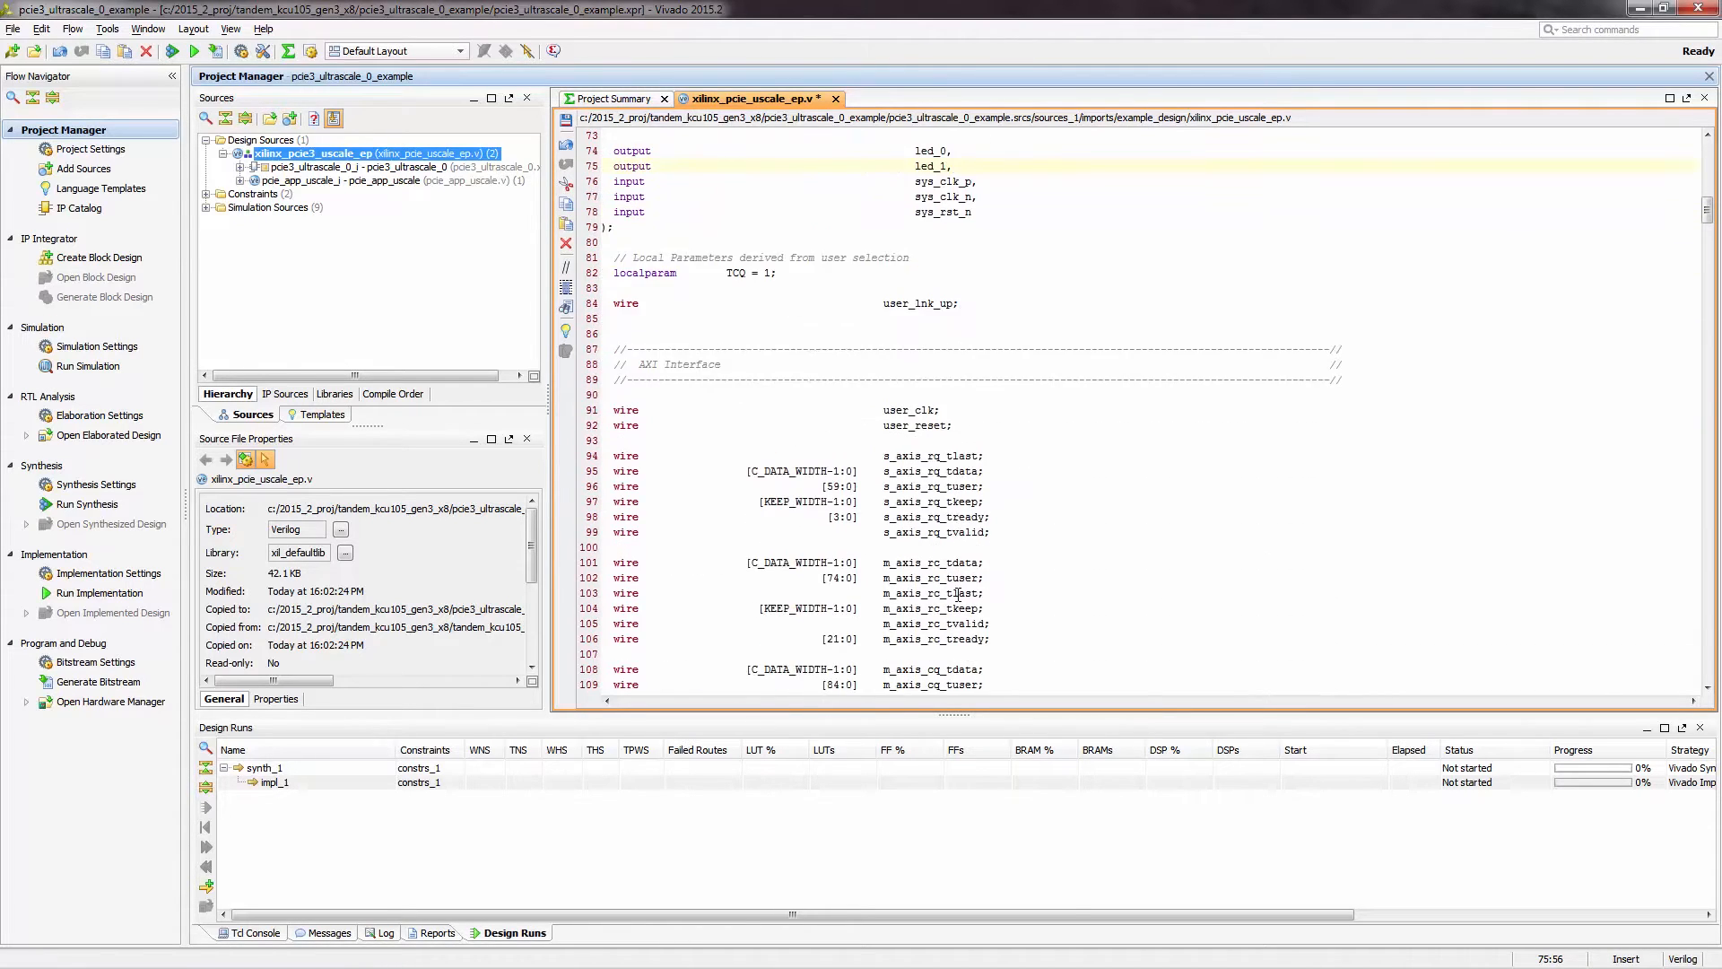
pyautogui.scroll(-20, 958, 595)
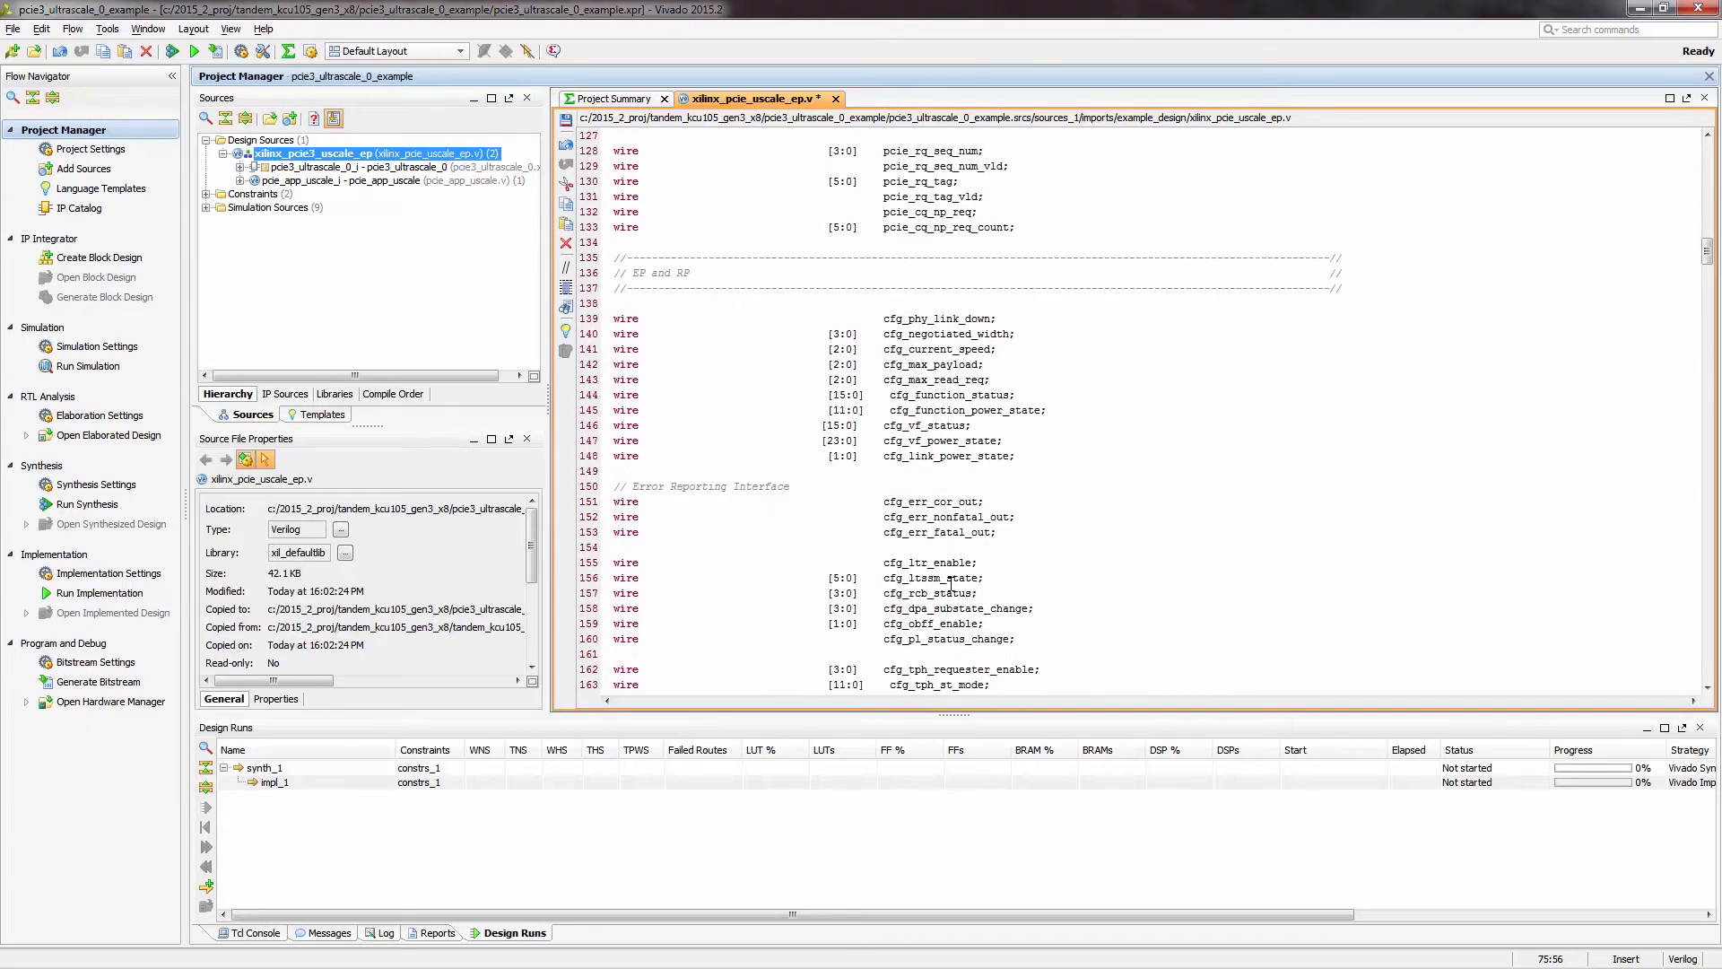
pyautogui.scroll(-20, 952, 584)
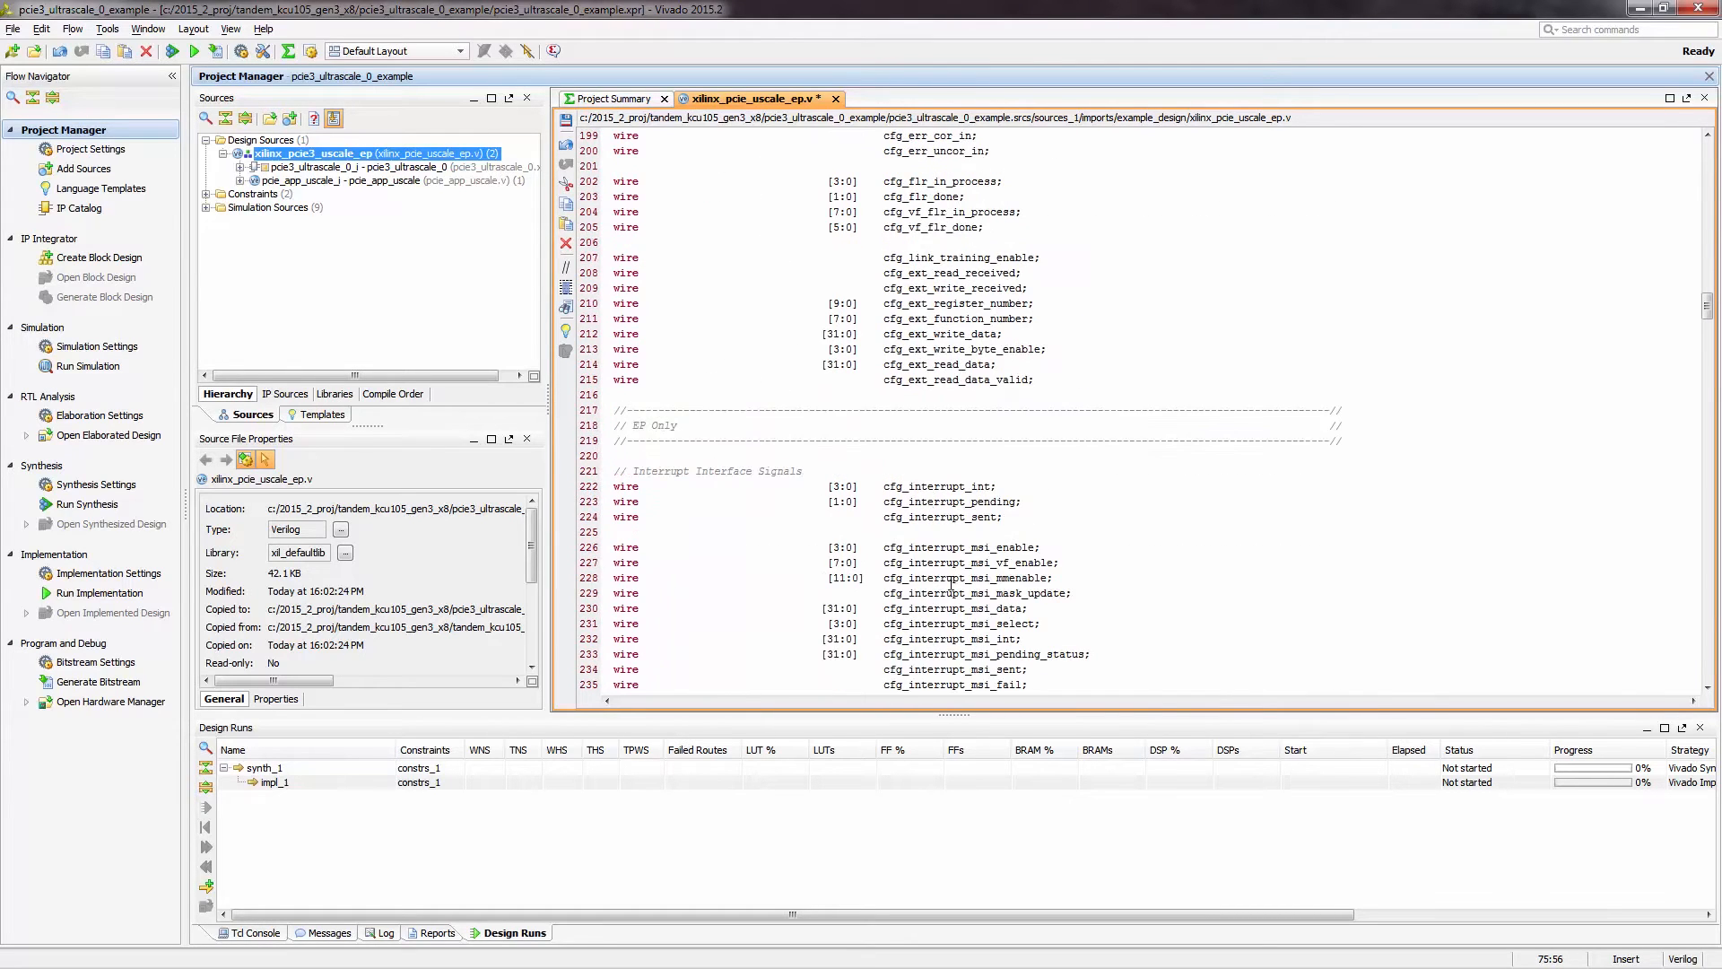
pyautogui.scroll(-11, 951, 583)
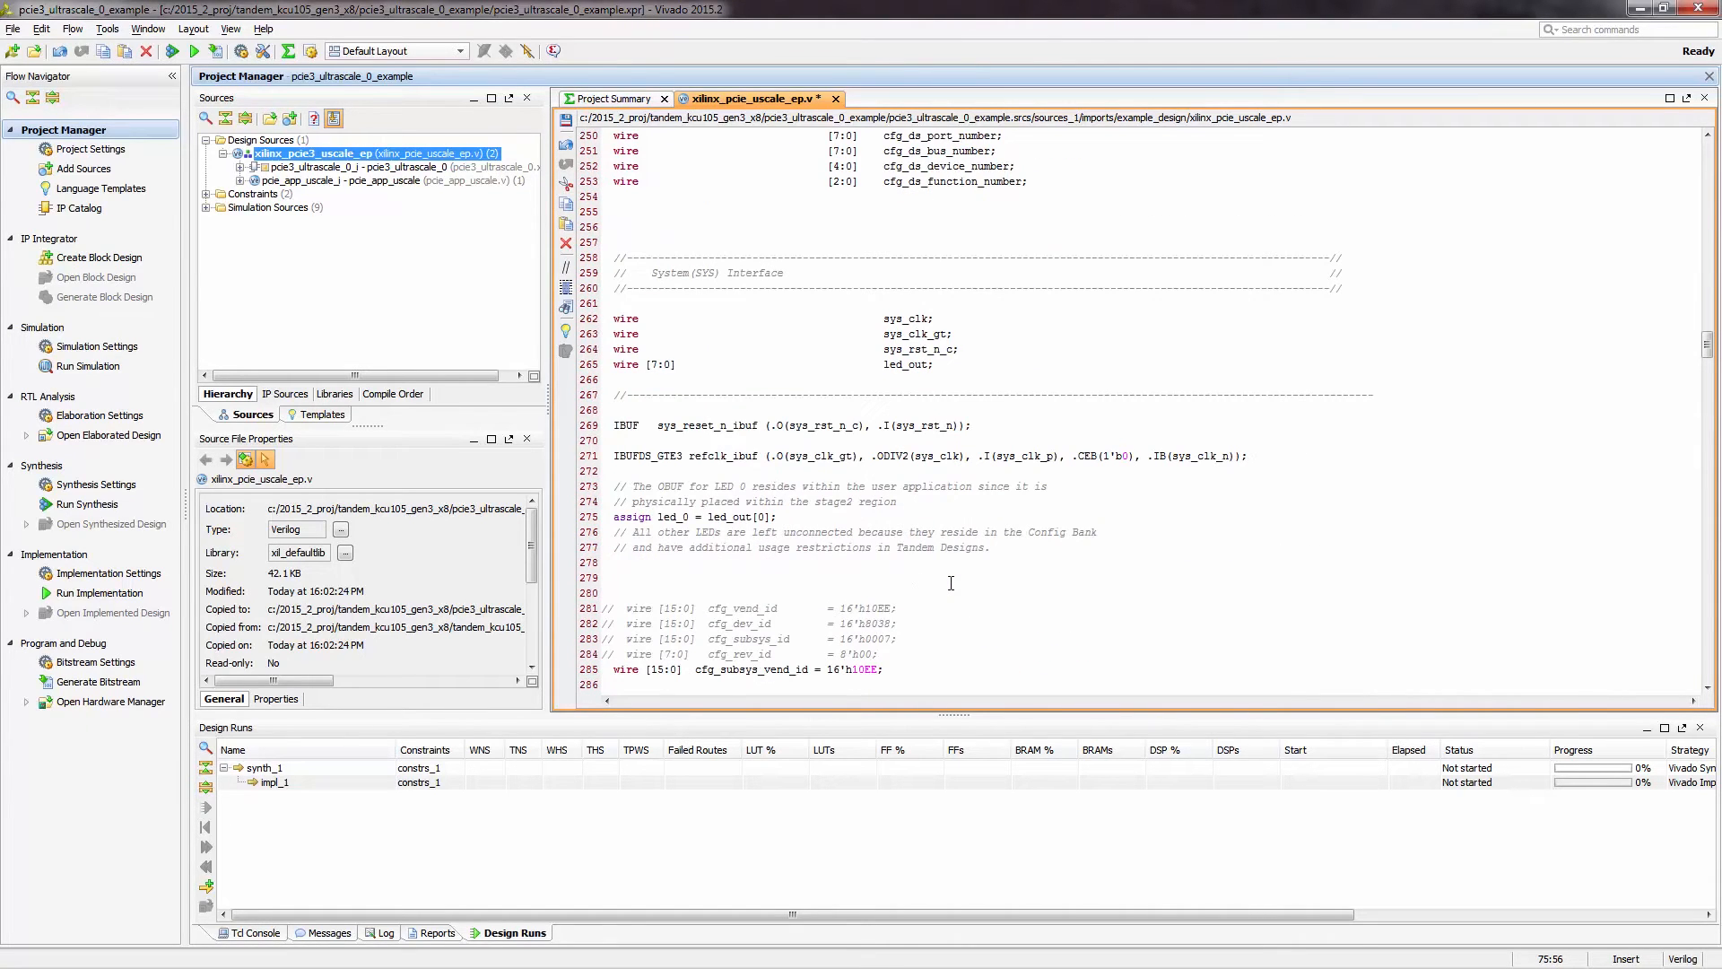
pyautogui.click(1031, 471)
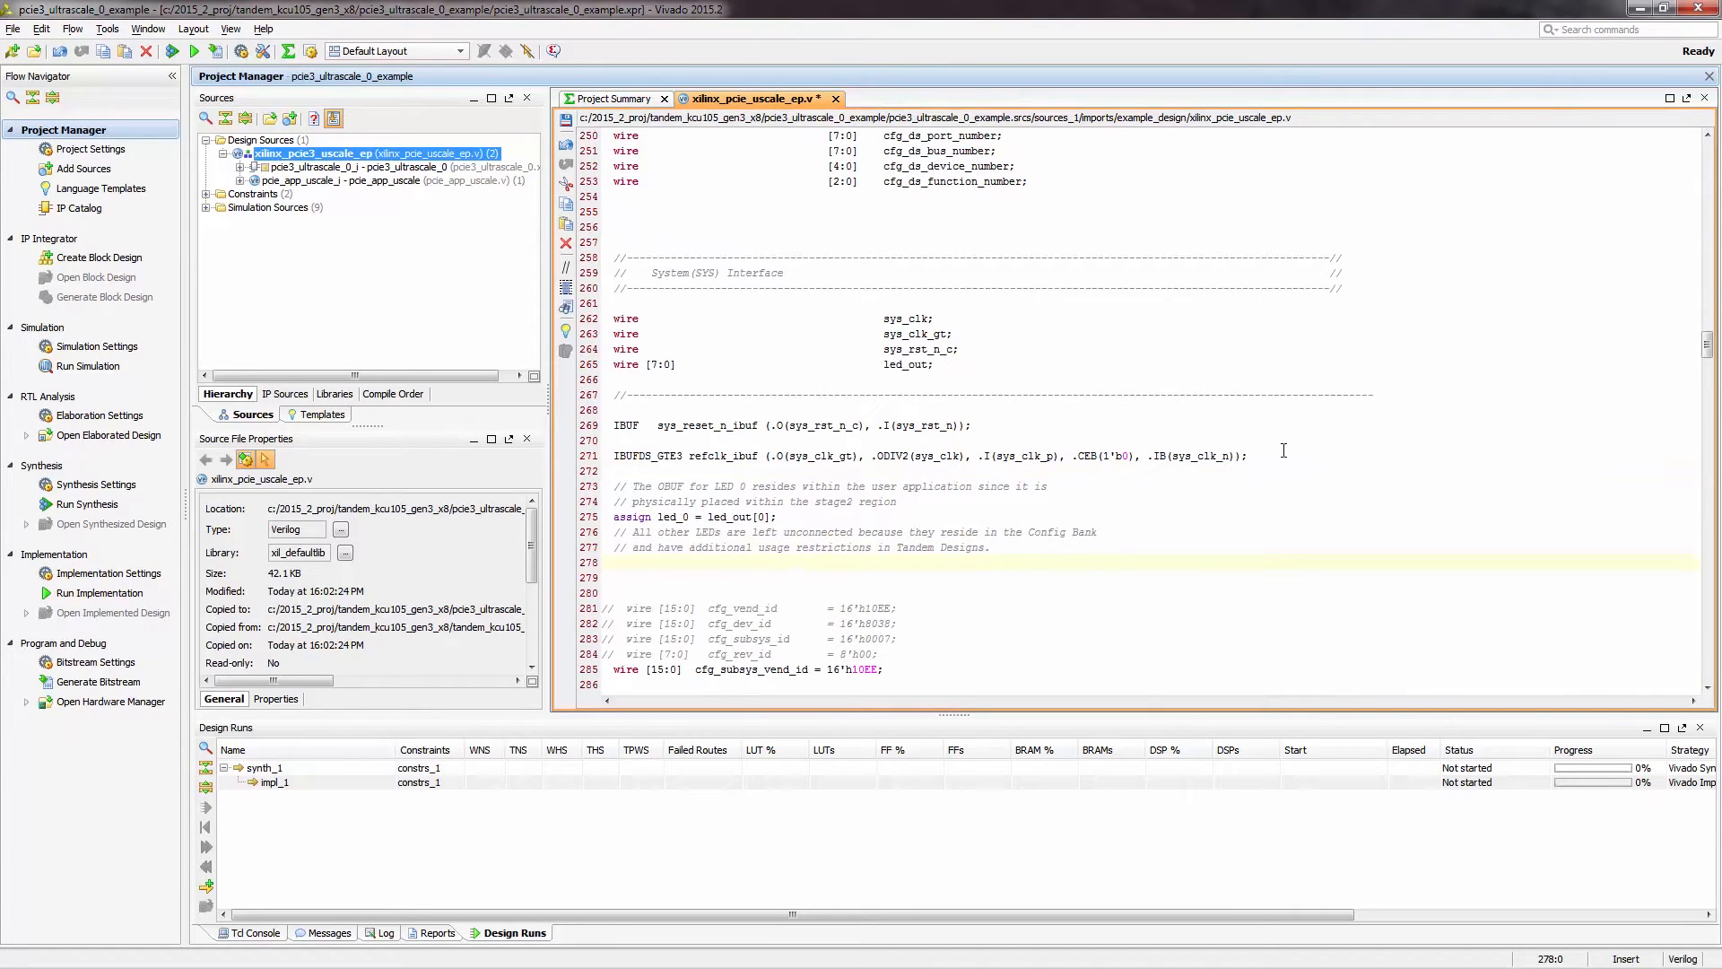
pyautogui.write('oBUF   led_1_obuf (.O(led_1), .I(led_out[3]));')
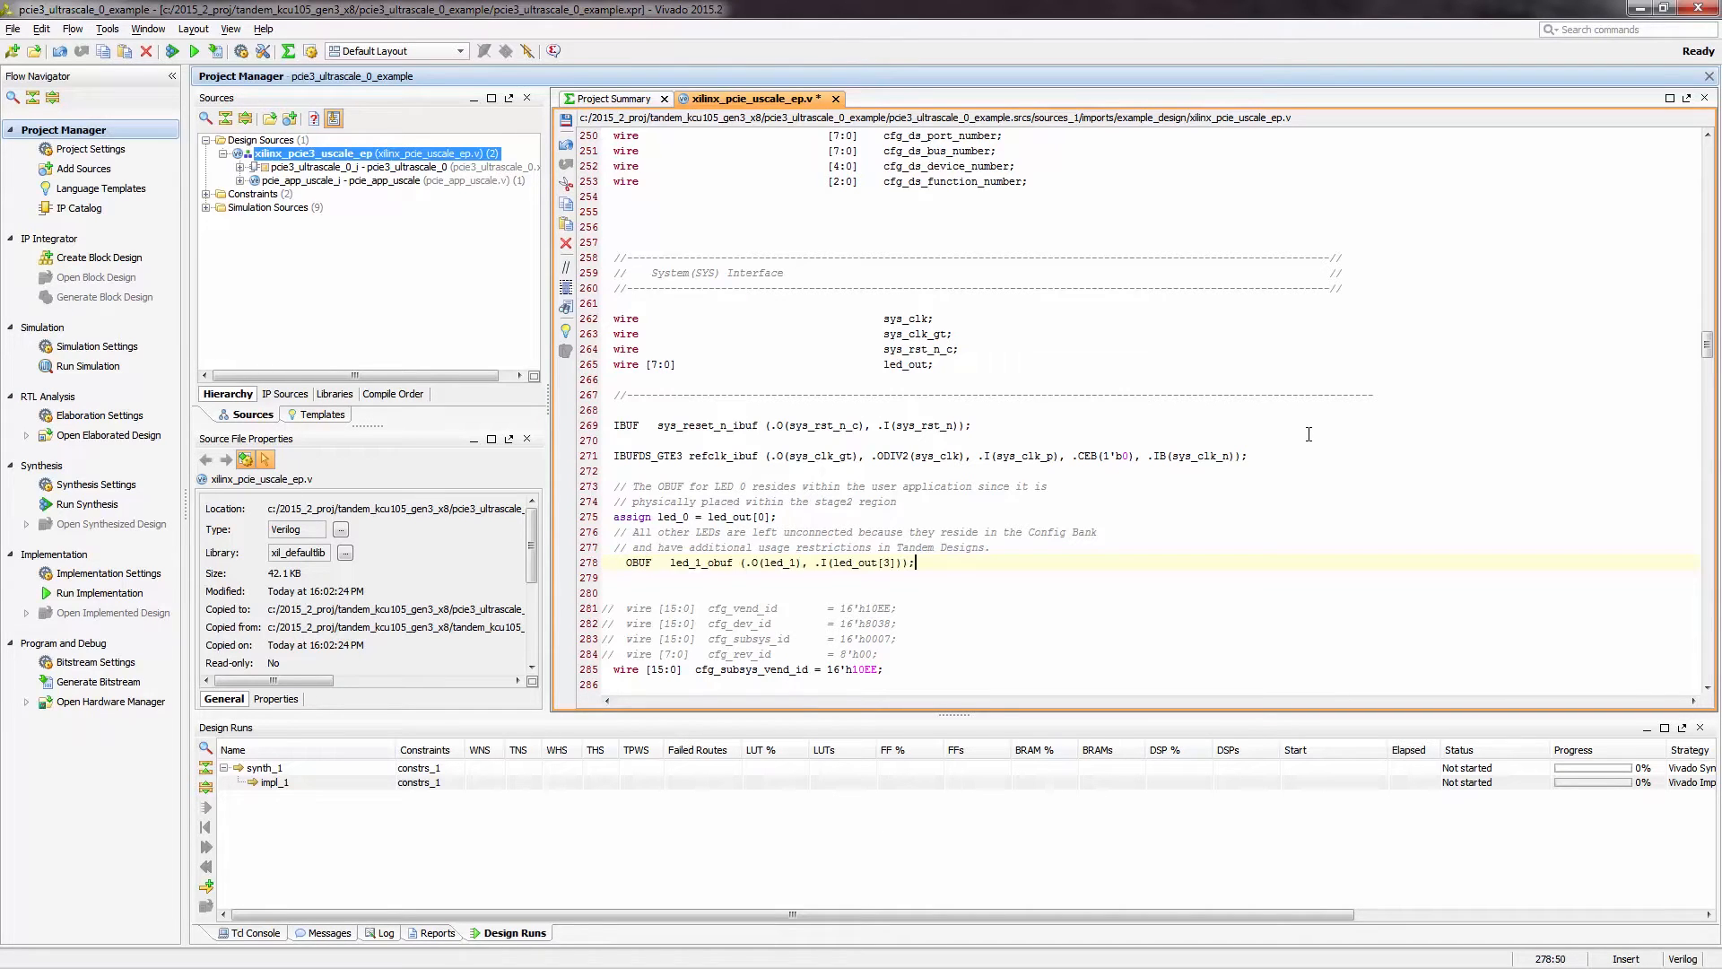
pyautogui.hotkey('ctrl', 's')
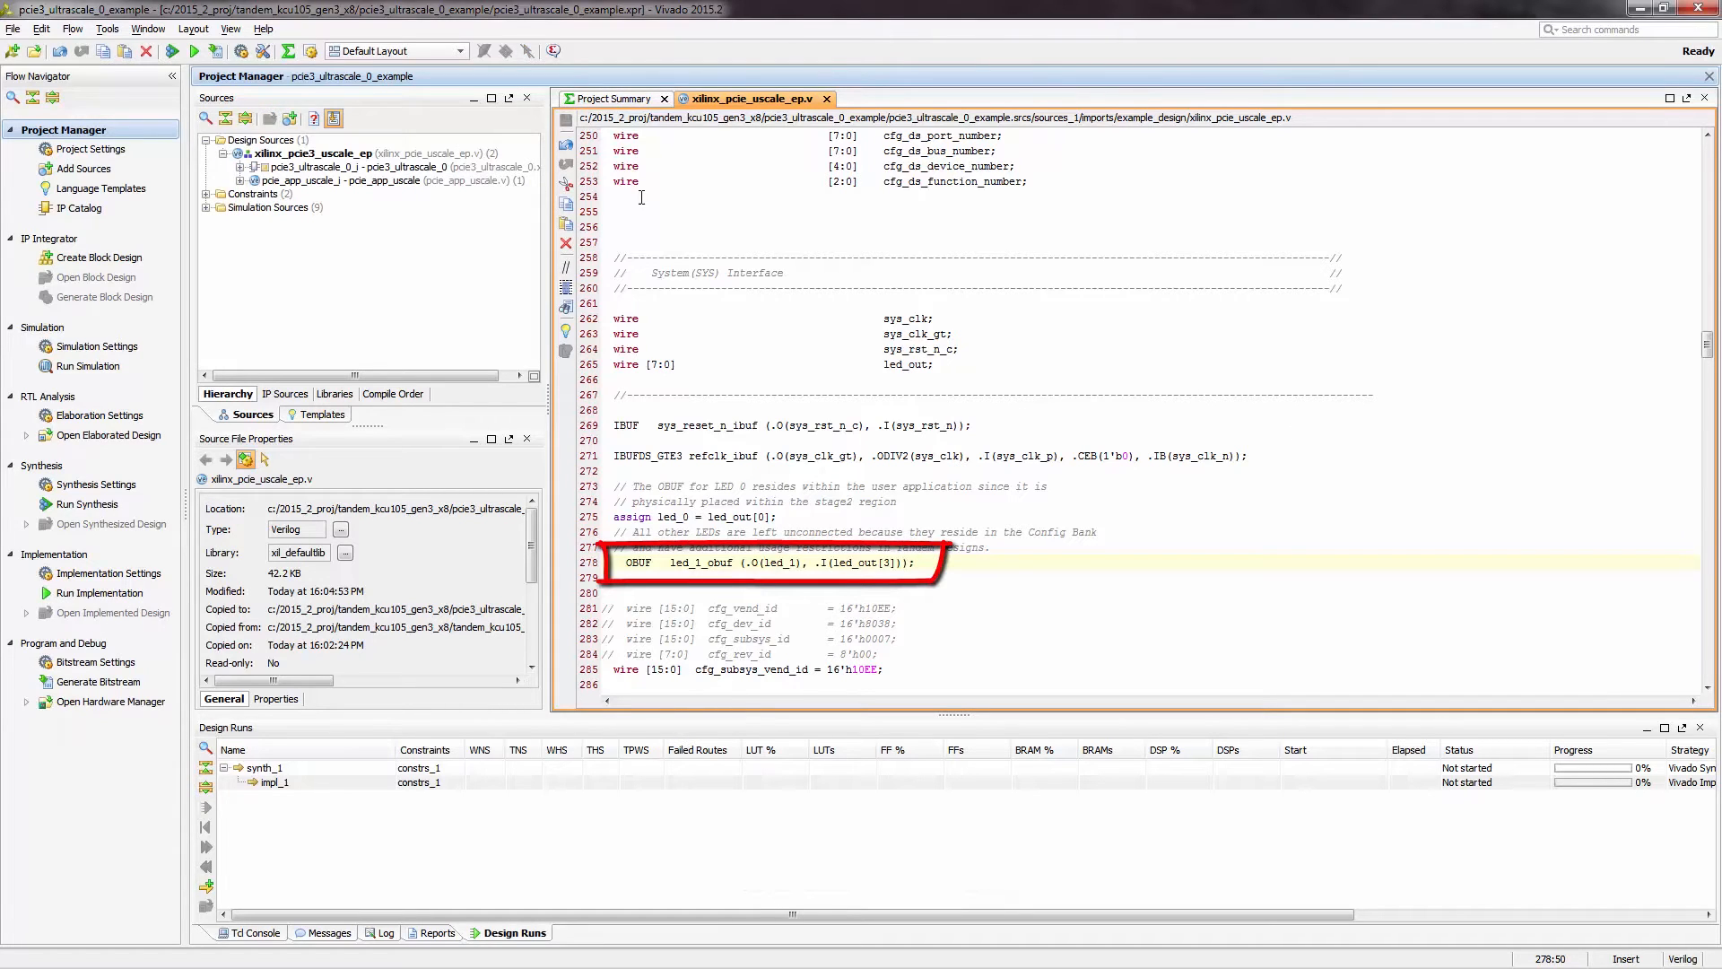
# - Open the constraints file xilinx_pcie3_uscale_ep_x8g3.xdc from the constrs_1 set
pyautogui.click(319, 167)
pyautogui.click(207, 194)
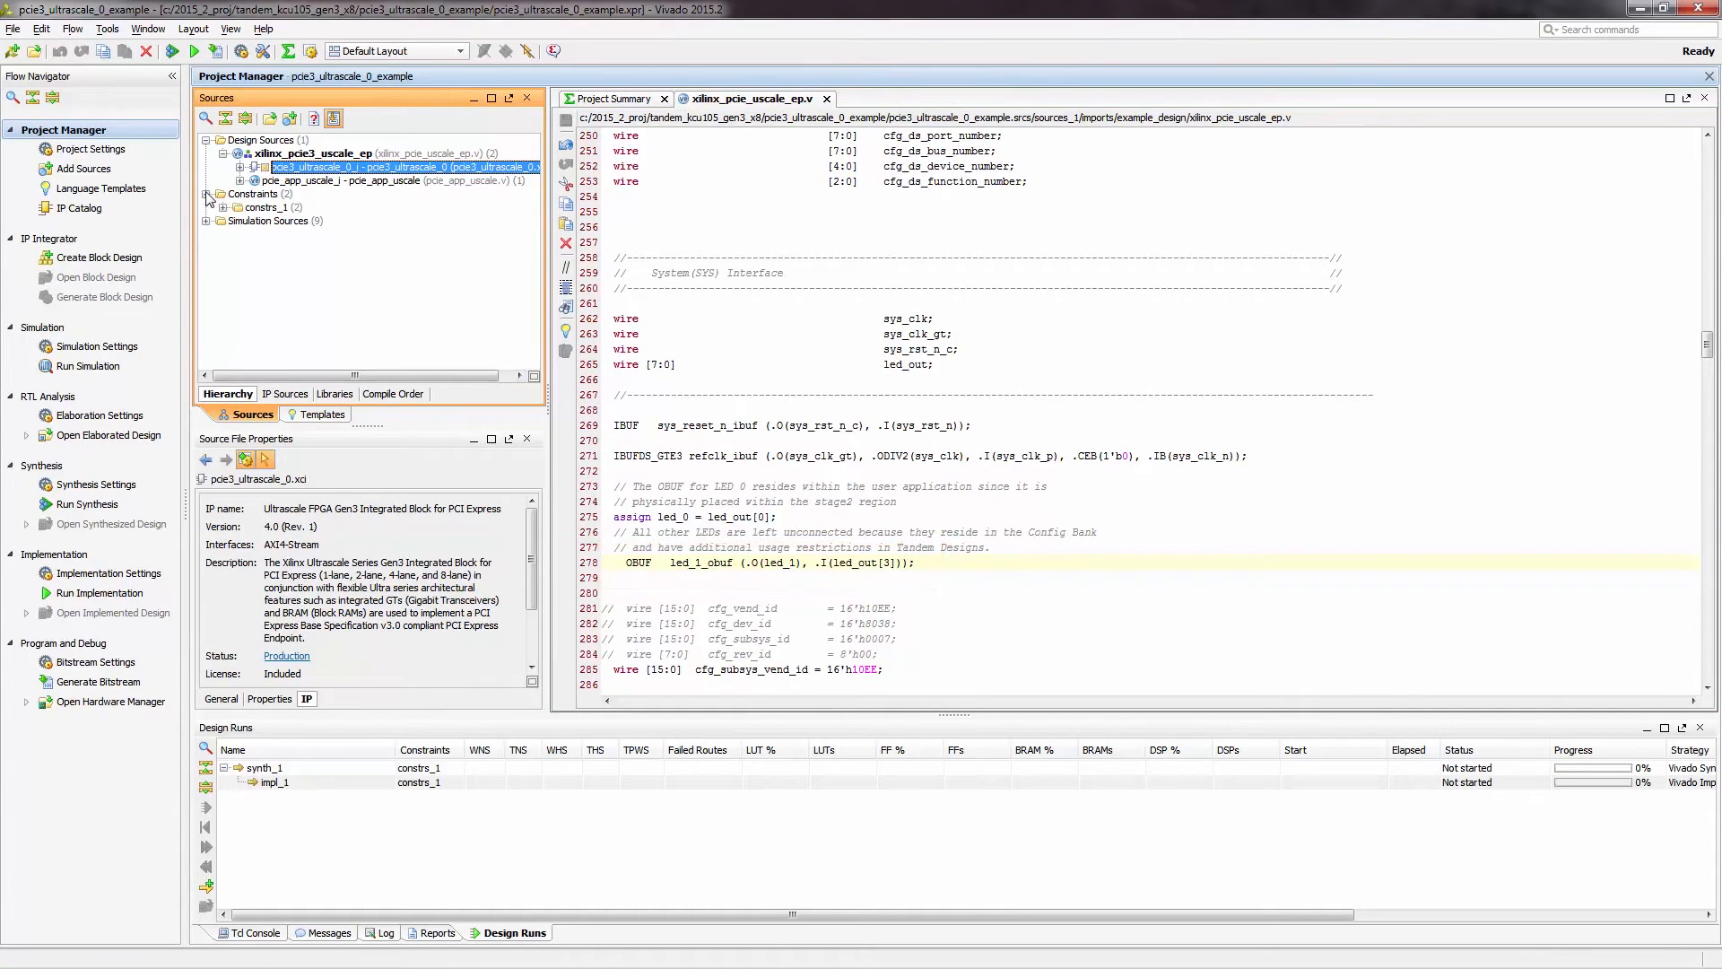
pyautogui.click(223, 207)
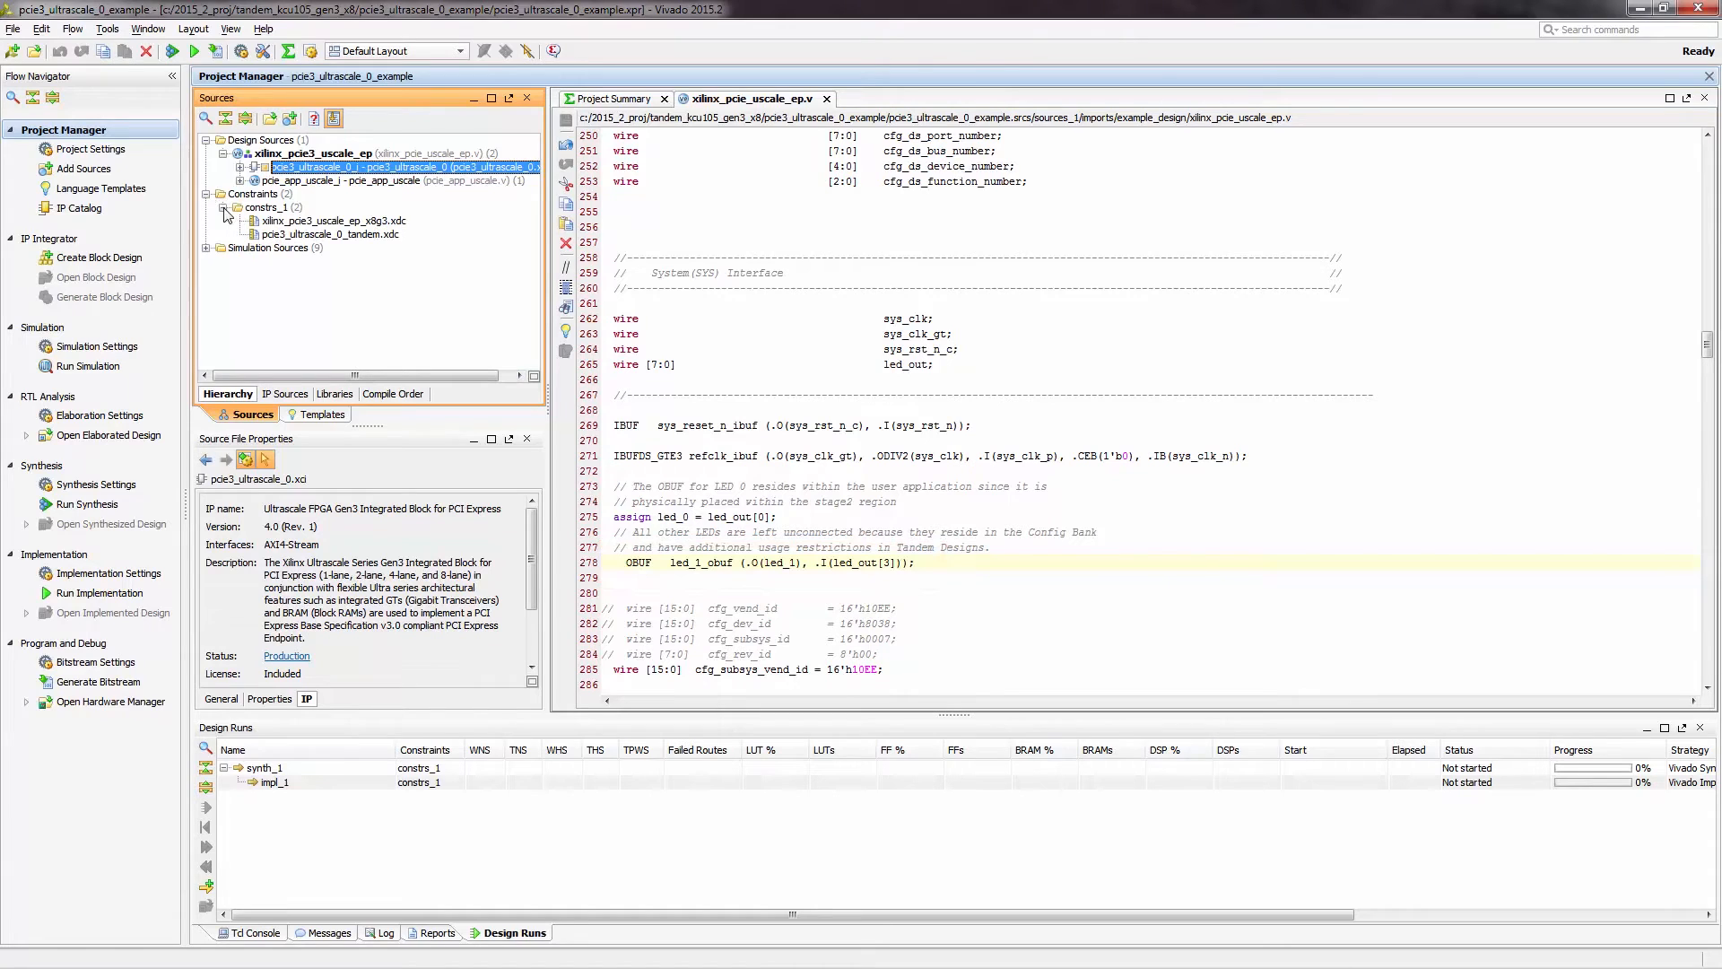
pyautogui.doubleClick(341, 221)
# - Add constraints for port led_1 after the led_0 IOSTANDARD line, assigning PACKAGE_PIN H23 and IOSTANDARD LVCMOS18
pyautogui.scroll(-13, 807, 395)
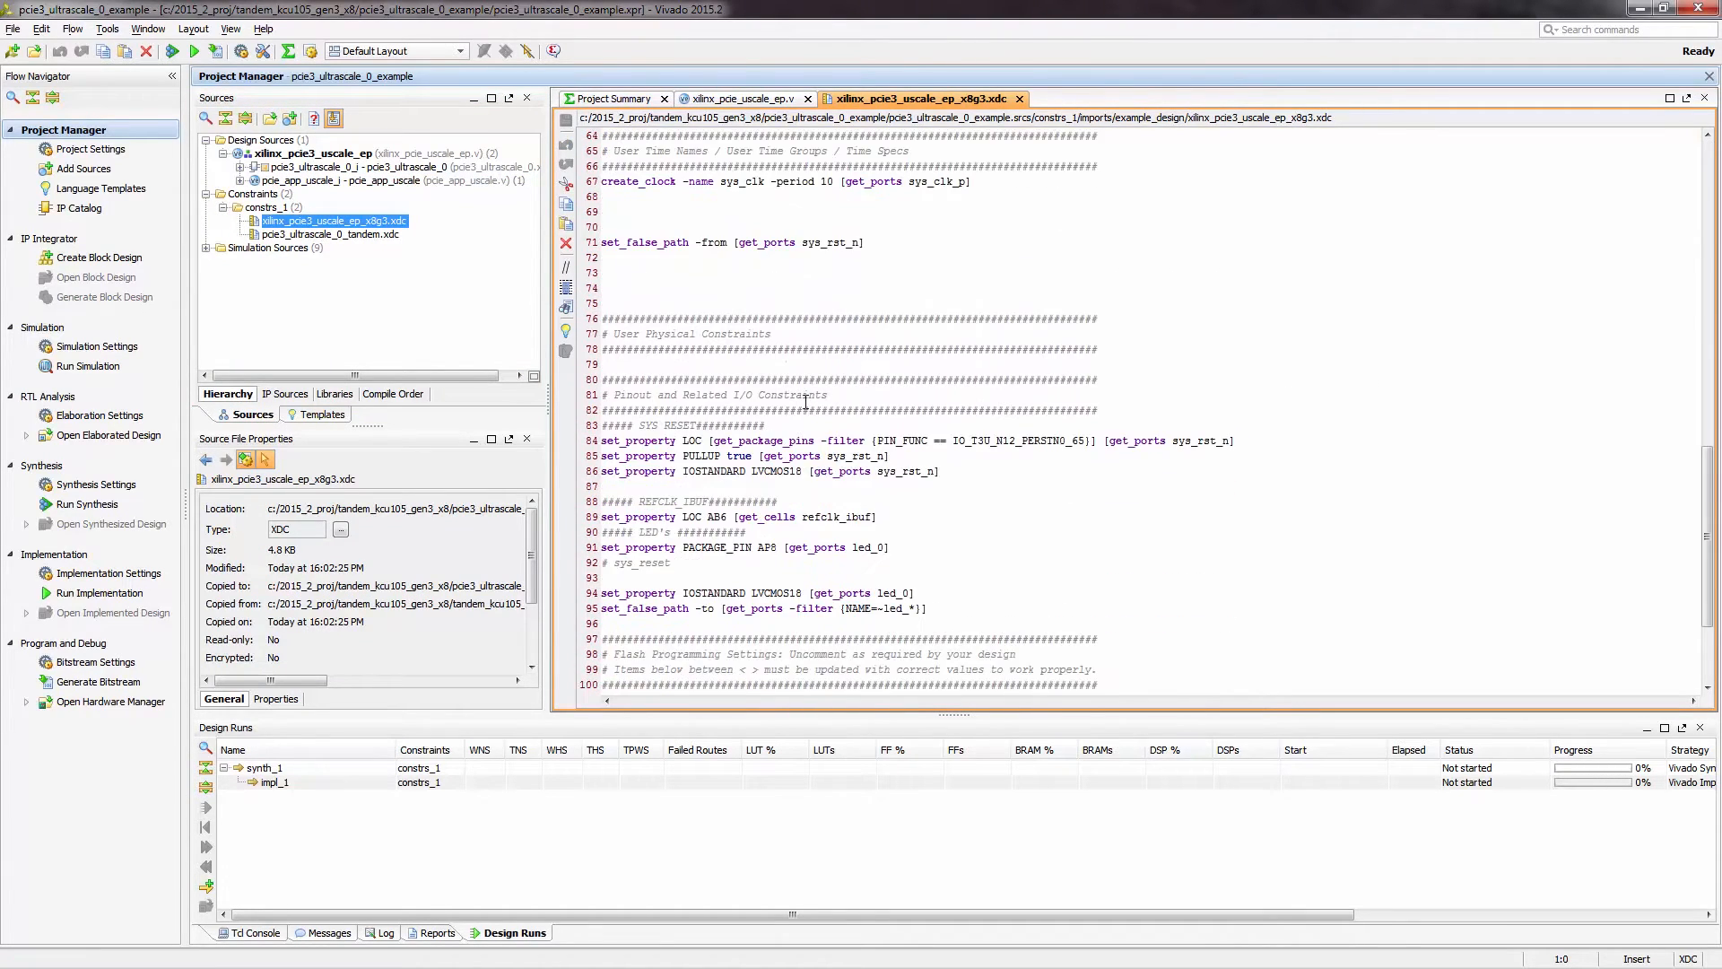
pyautogui.scroll(-1, 807, 402)
pyautogui.scroll(-1, 806, 402)
pyautogui.click(959, 500)
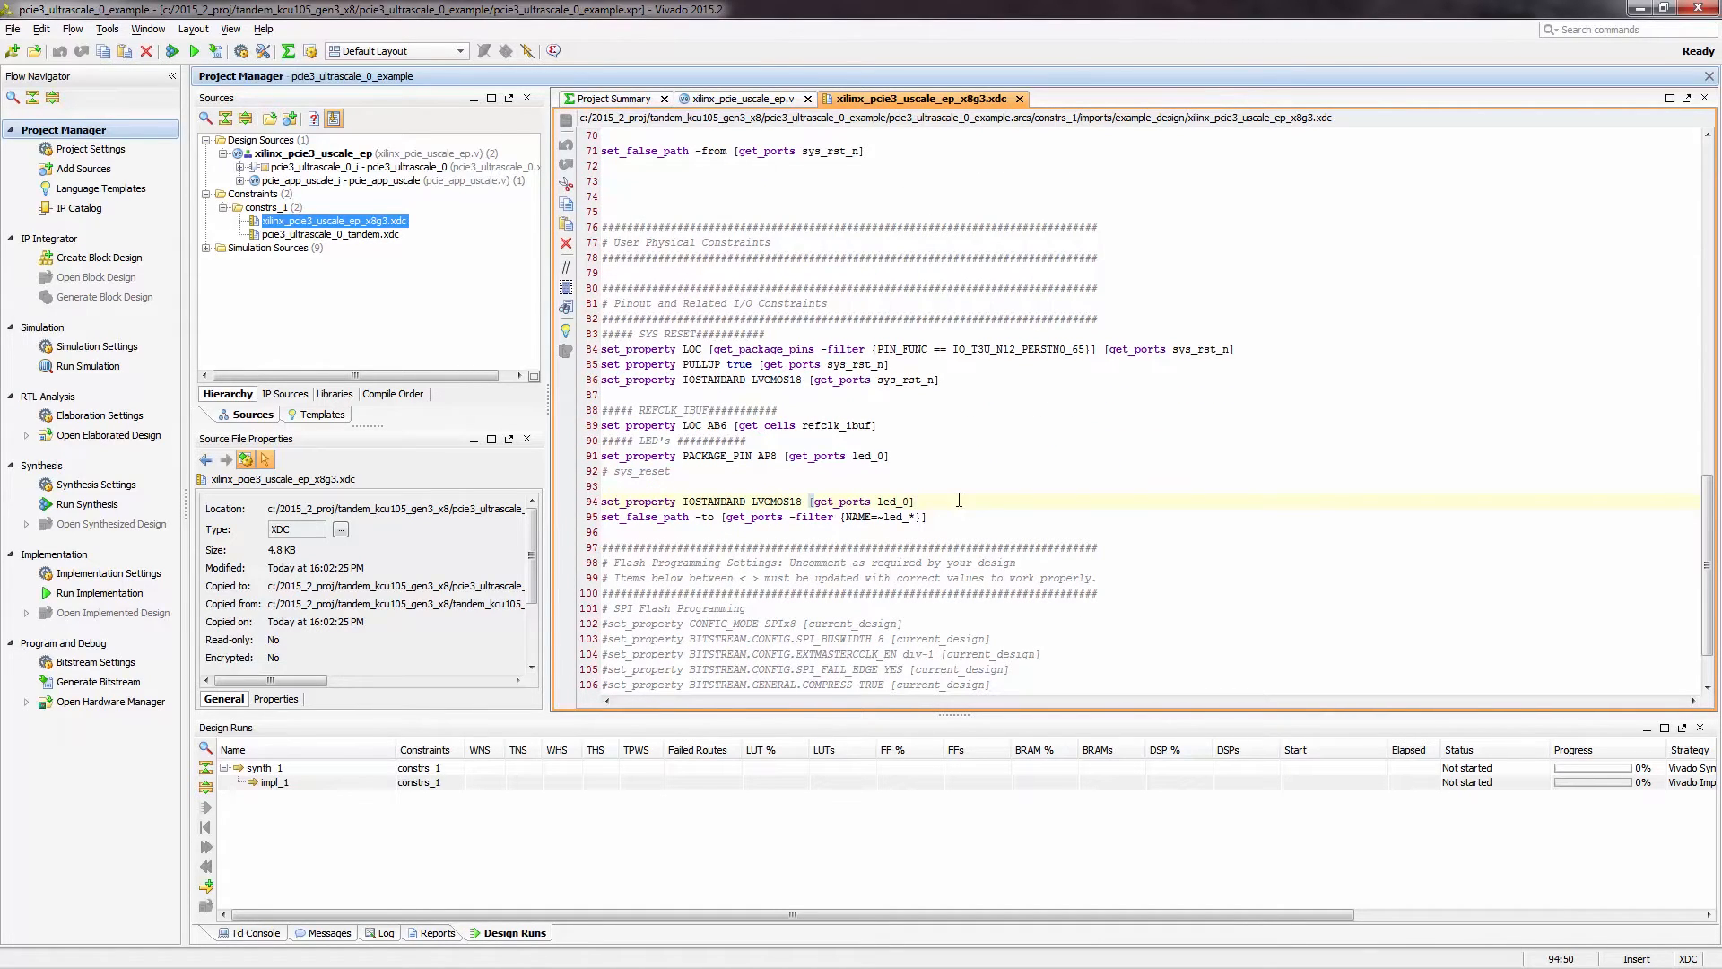
pyautogui.press('Return')
pyautogui.press('Return')
pyautogui.press('Return')
pyautogui.press('Return')
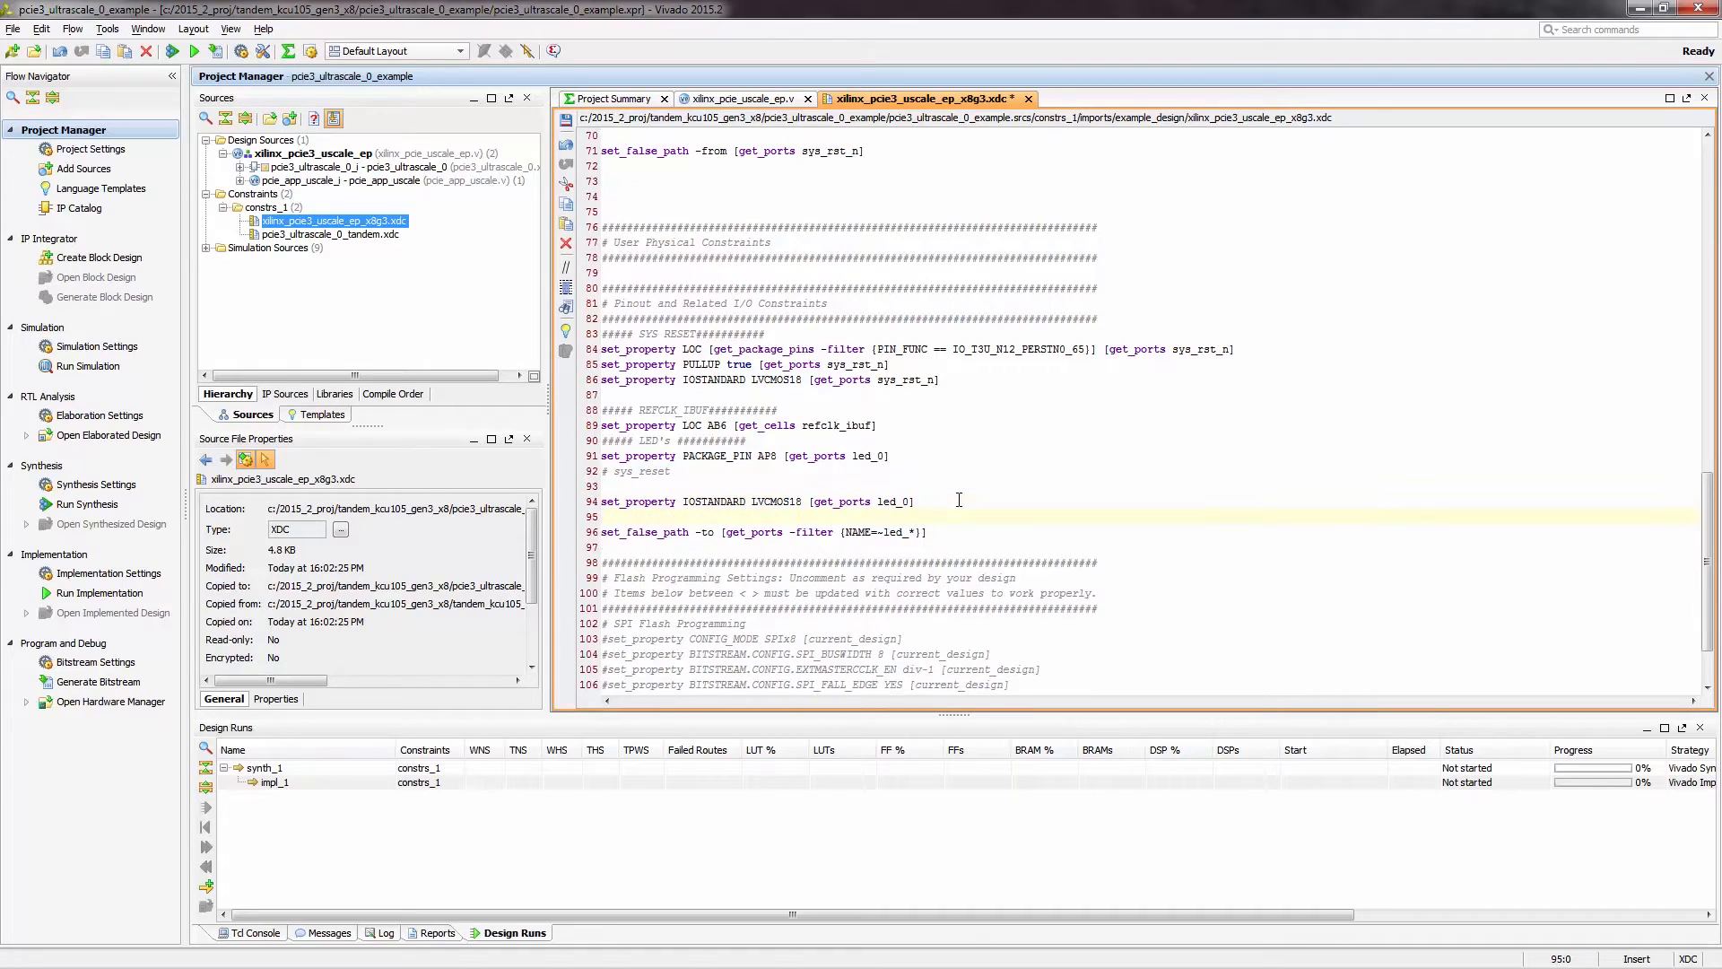
pyautogui.write('set_property PACKAGE_PIN H23 [get_ports led_1] set_property IOSTANDARD LVCMOS18 [get_ports led_1]')
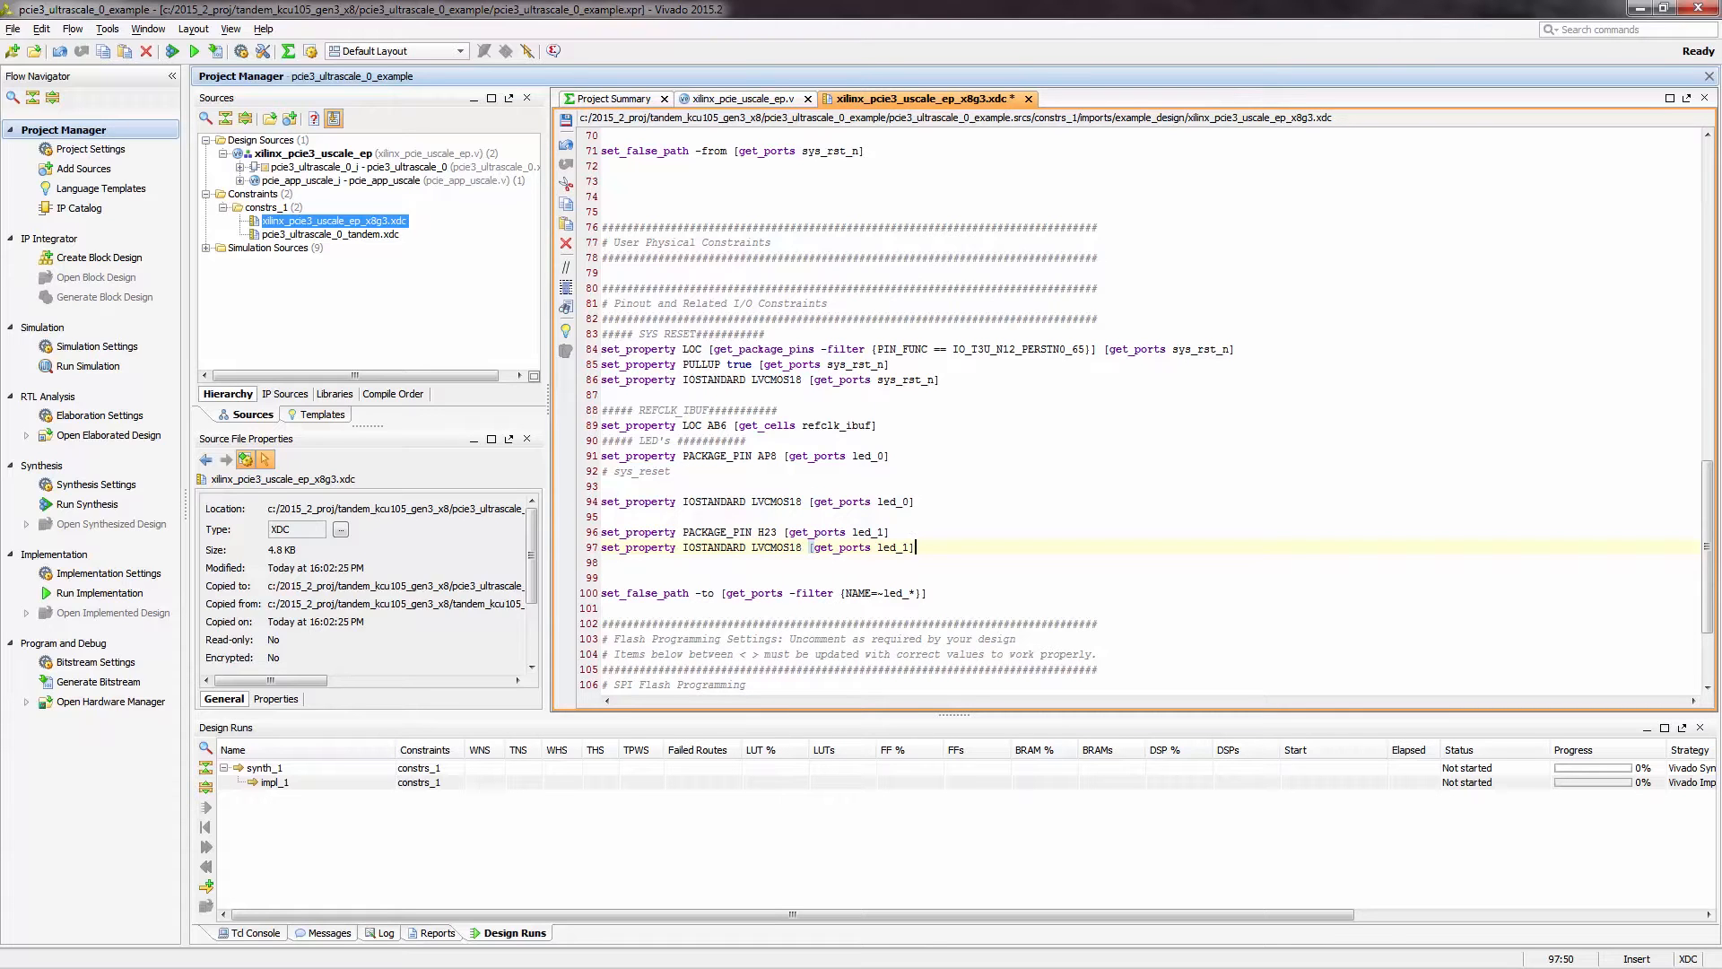
# - Uncomment the CONFIG_MODE property in the SPI Flash Programming section and set it to SPIx4
pyautogui.click(791, 654)
pyautogui.scroll(-3, 801, 651)
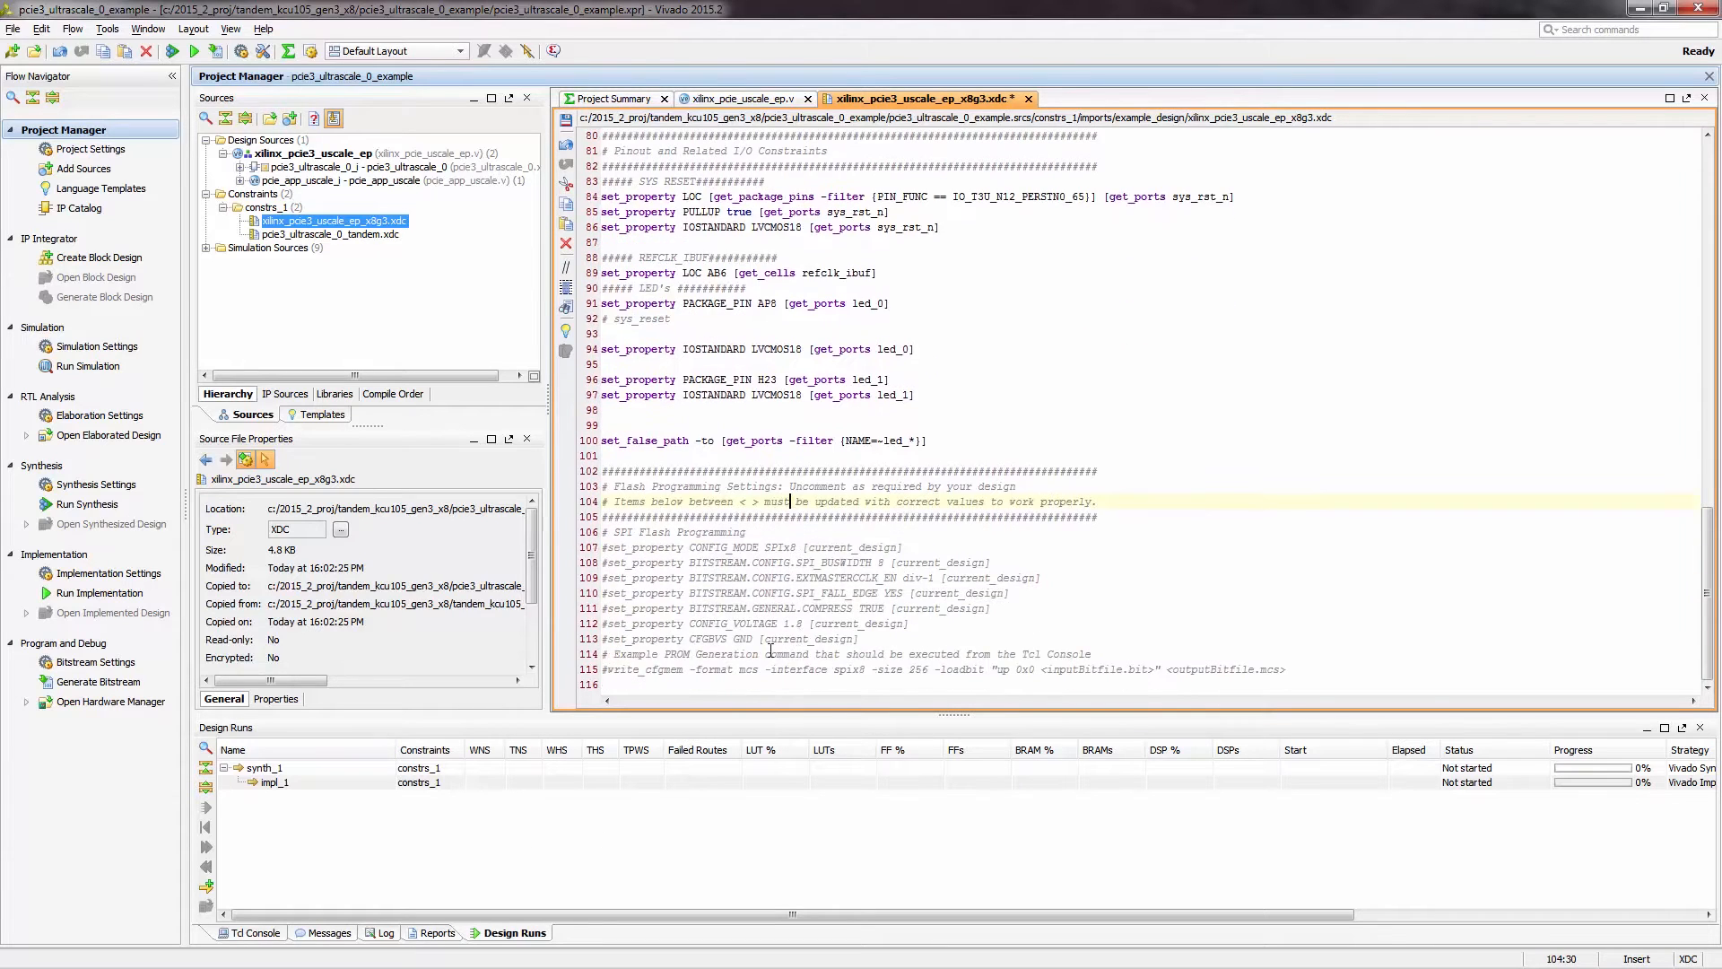
pyautogui.click(609, 548)
pyautogui.press('BackSpace')
pyautogui.press('Right')
pyautogui.press('Right')
pyautogui.press('Right')
pyautogui.press('Right')
pyautogui.press('Right')
pyautogui.press('Right')
pyautogui.press('Right')
pyautogui.press('Right')
pyautogui.press('Right')
pyautogui.press('Right')
pyautogui.press('Right')
pyautogui.press('Right')
pyautogui.press('Right')
pyautogui.press('Right')
pyautogui.press('Right')
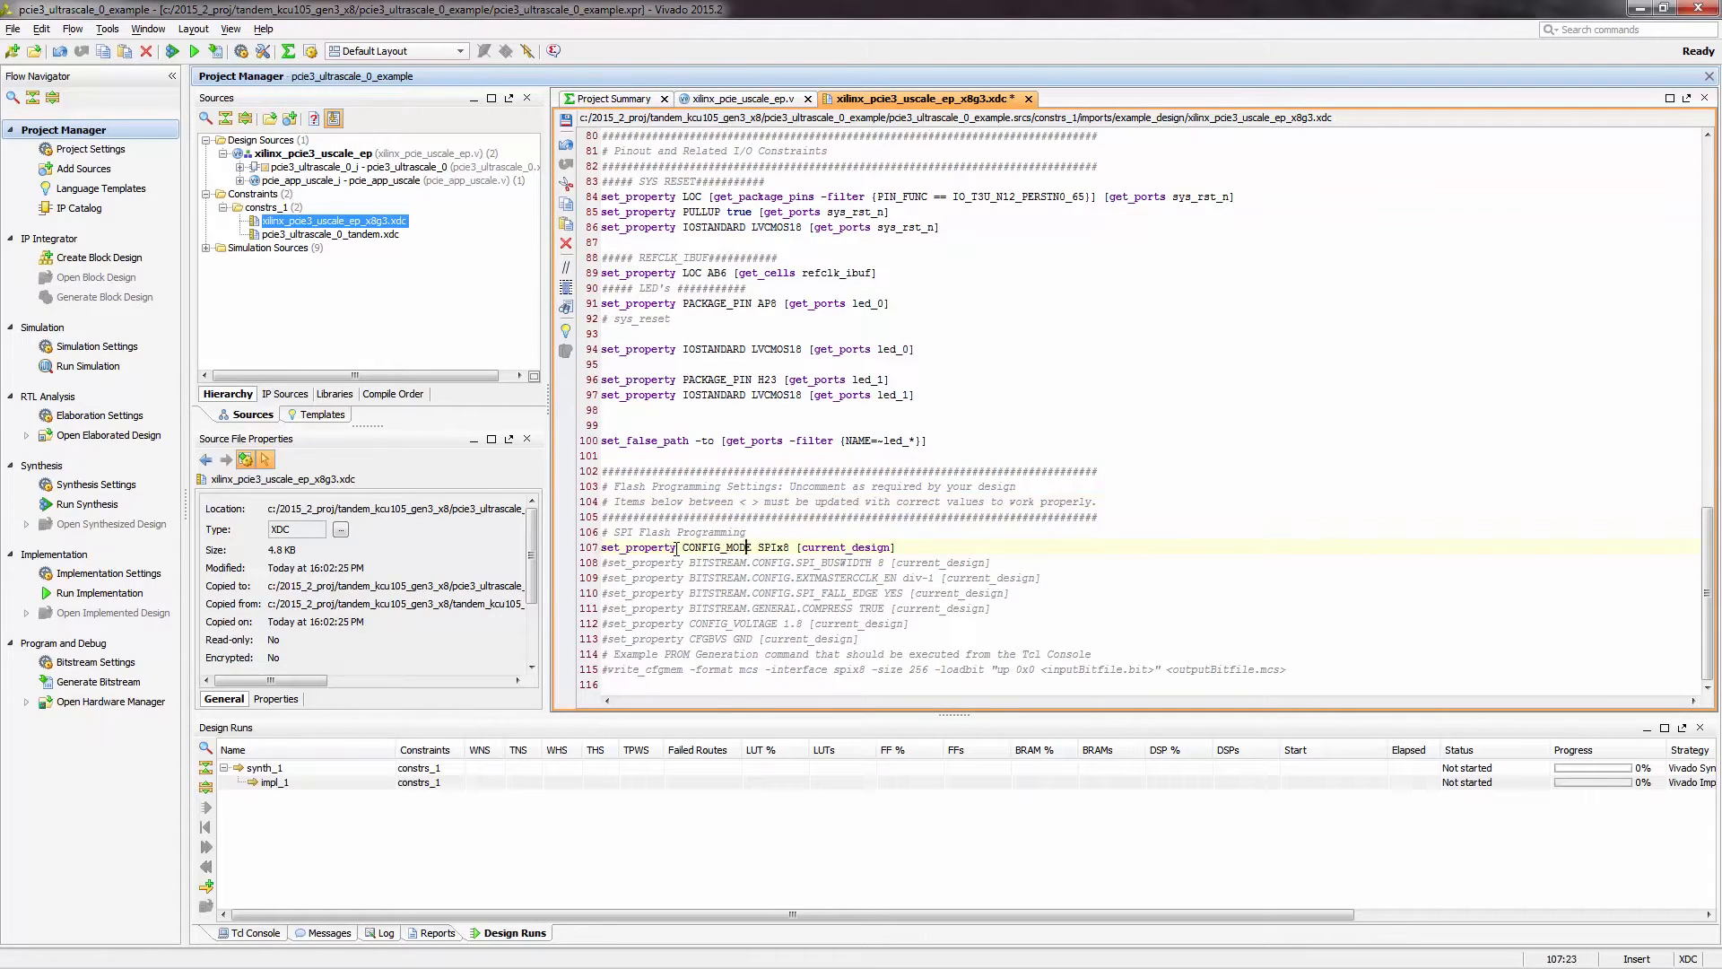
pyautogui.press('Delete')
pyautogui.write('4')
# - Uncomment the BITSTREAM.CONFIG.SPI_BUSWIDTH property in the SPI Flash Programming section and set it to 4
pyautogui.press('Left')
pyautogui.press('Left')
pyautogui.press('Left')
pyautogui.press('Left')
pyautogui.press('Left')
pyautogui.press('Left')
pyautogui.press('Left')
pyautogui.press('Left')
pyautogui.press('Left')
pyautogui.press('Left')
pyautogui.press('Left')
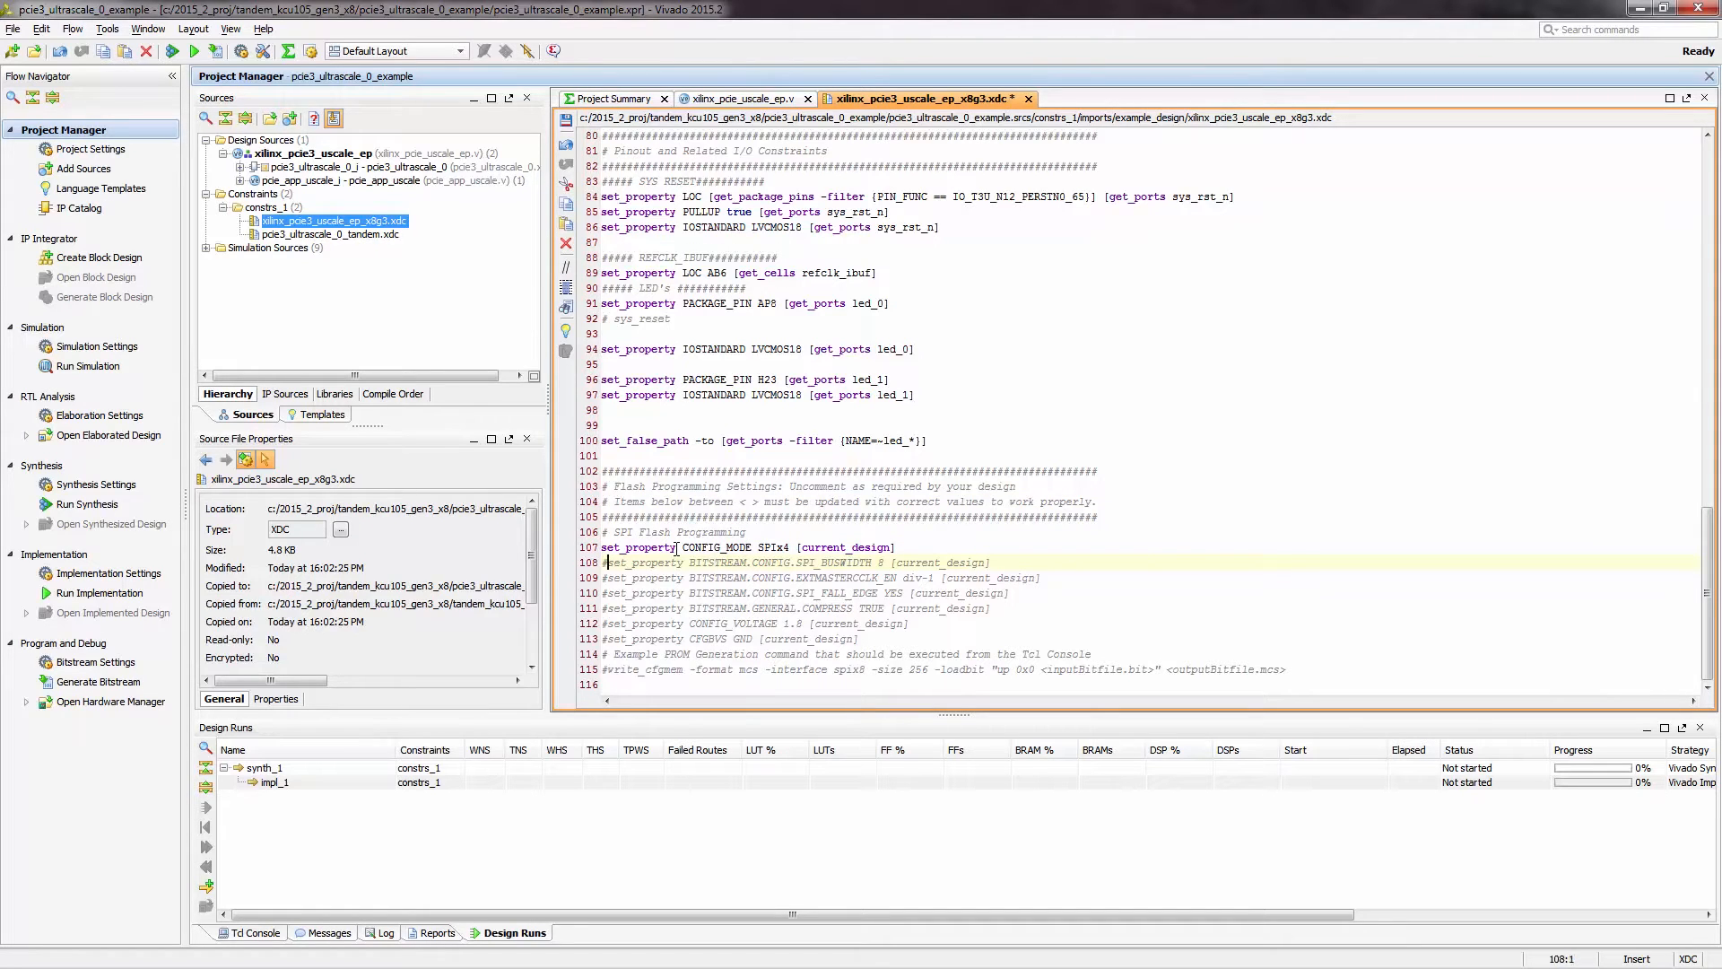
pyautogui.press('BackSpace')
pyautogui.press('Right')
pyautogui.press('Right')
pyautogui.press('Right')
pyautogui.press('Right')
pyautogui.press('Right')
pyautogui.press('Right')
pyautogui.press('Right')
pyautogui.press('Right')
pyautogui.press('Right')
pyautogui.press('Right')
pyautogui.press('Right')
pyautogui.press('Right')
pyautogui.press('Right')
pyautogui.press('Right')
pyautogui.press('Right')
pyautogui.press('Right')
pyautogui.press('Right')
pyautogui.press('Right')
pyautogui.press('Right')
pyautogui.press('Right')
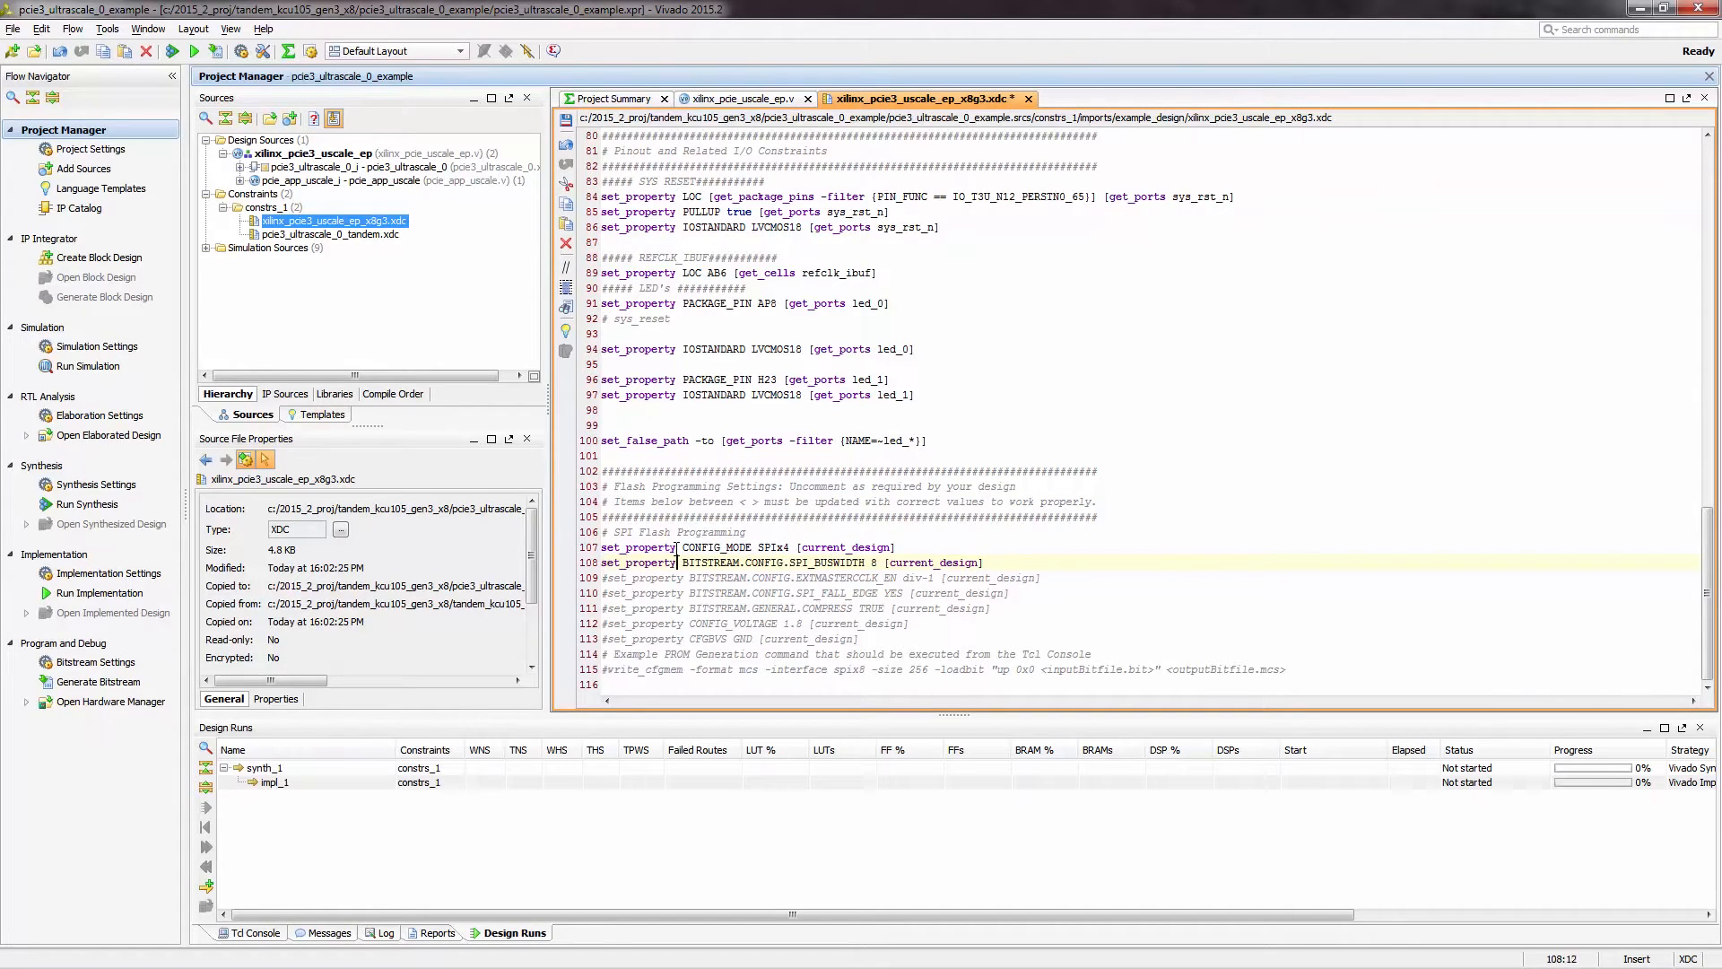
pyautogui.press('Right')
# - Uncomment the BITSTREAM.CONFIG.EXTMASTERCCLK_EN div-1 property below the SPI bus width line
pyautogui.press('Down')
pyautogui.press('Left')
pyautogui.press('Left')
pyautogui.press('Left')
pyautogui.press('Left')
pyautogui.press('Left')
pyautogui.press('Left')
pyautogui.press('Left')
pyautogui.press('Left')
pyautogui.press('Left')
pyautogui.press('Left')
pyautogui.press('Left')
pyautogui.press('Left')
pyautogui.press('Left')
pyautogui.press('Left')
pyautogui.press('Left')
pyautogui.press('Left')
pyautogui.press('Left')
pyautogui.press('Left')
pyautogui.press('Left')
pyautogui.press('Left')
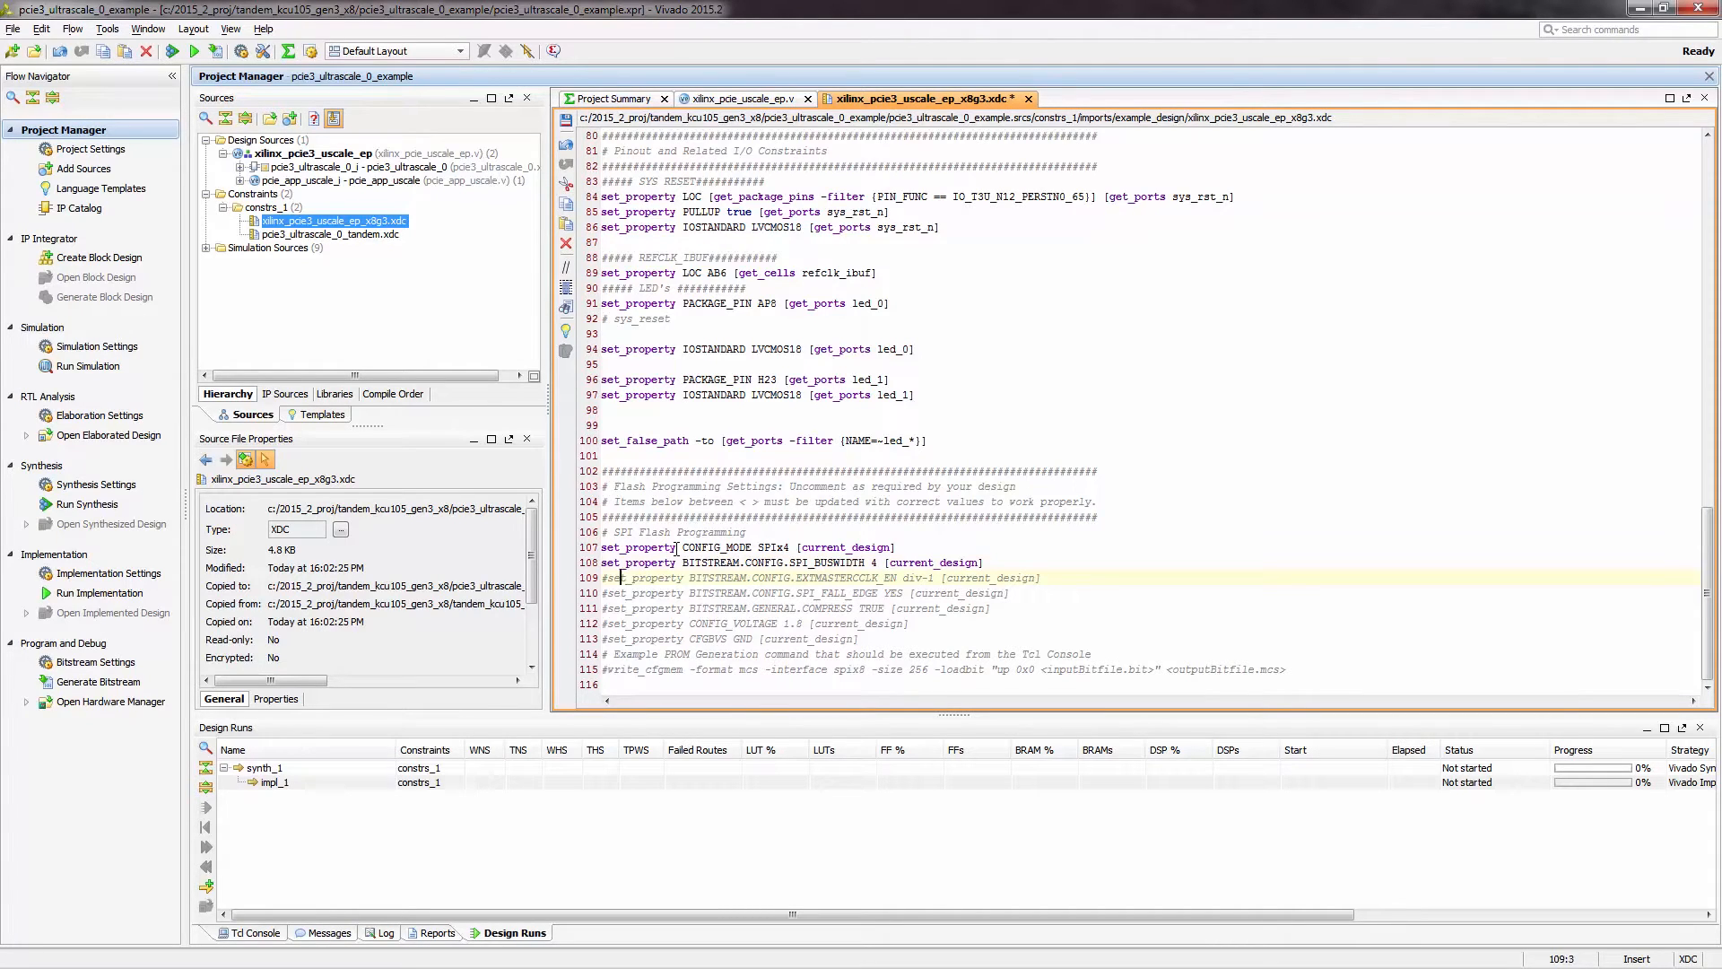
pyautogui.press('Left')
pyautogui.press('BackSpace')
# - Uncomment the SPI_FALL_EDGE, GENERAL.COMPRESS, CONFIG_VOLTAGE and CFGBVS properties and save the constraints file
pyautogui.press('Down')
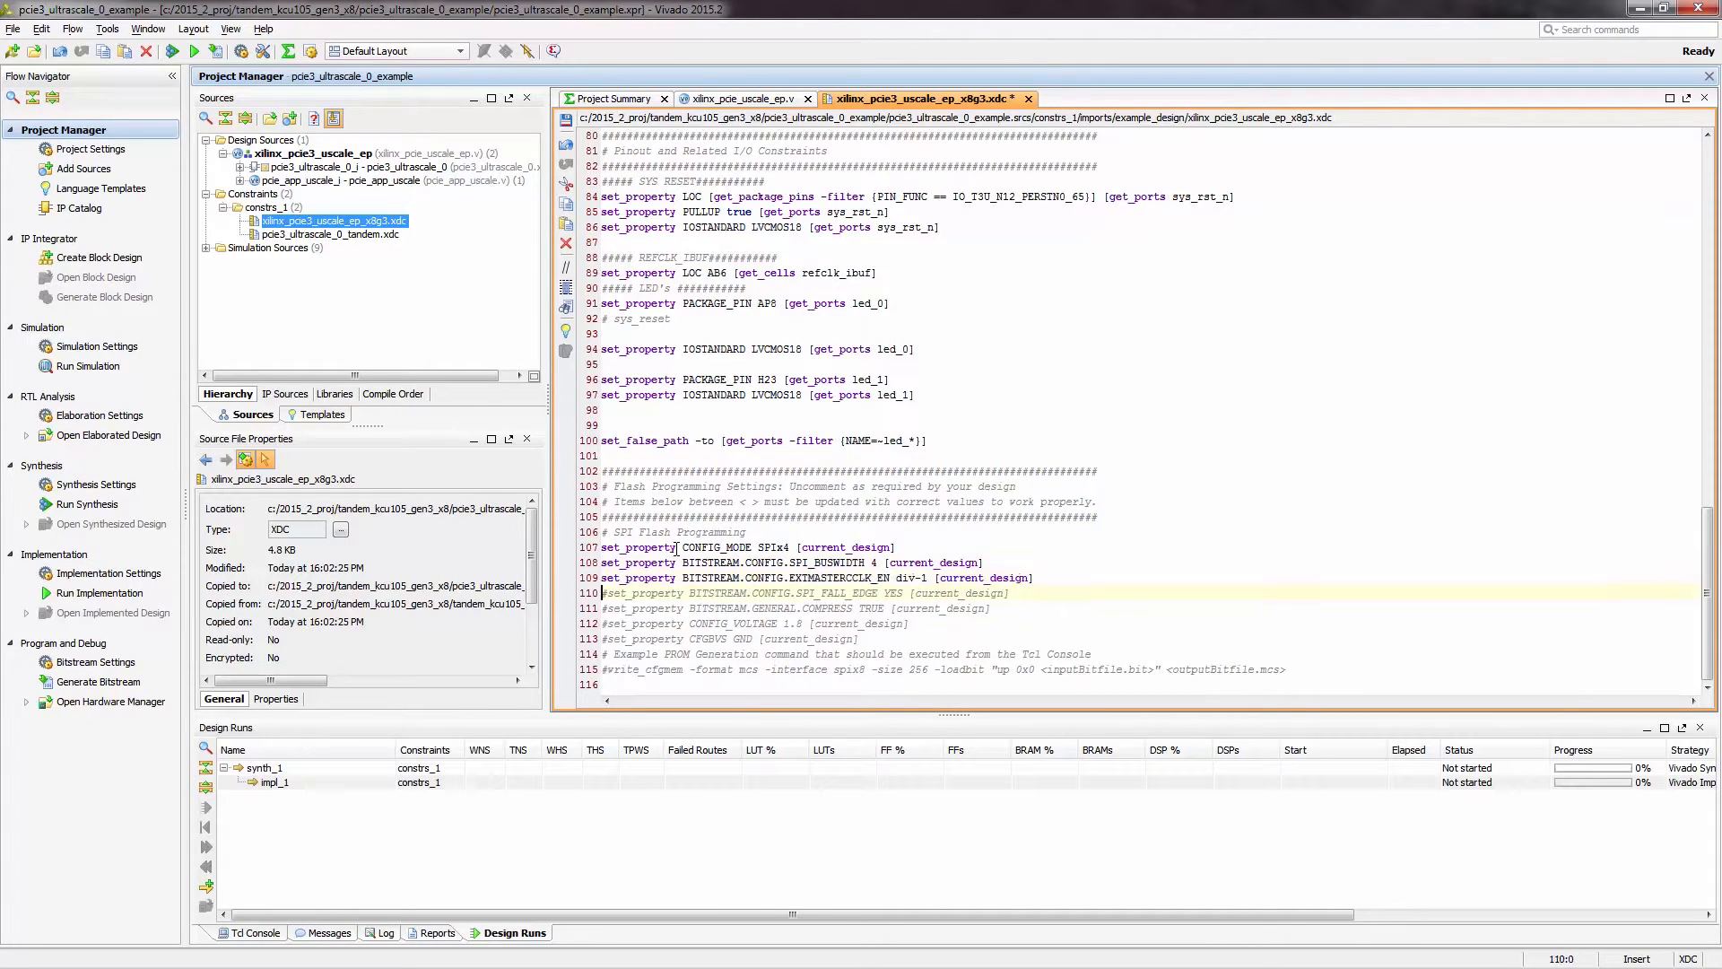
pyautogui.press('Delete')
pyautogui.press('Down')
pyautogui.press('Delete')
pyautogui.press('Down')
pyautogui.press('Delete')
pyautogui.press('Down')
pyautogui.press('Delete')
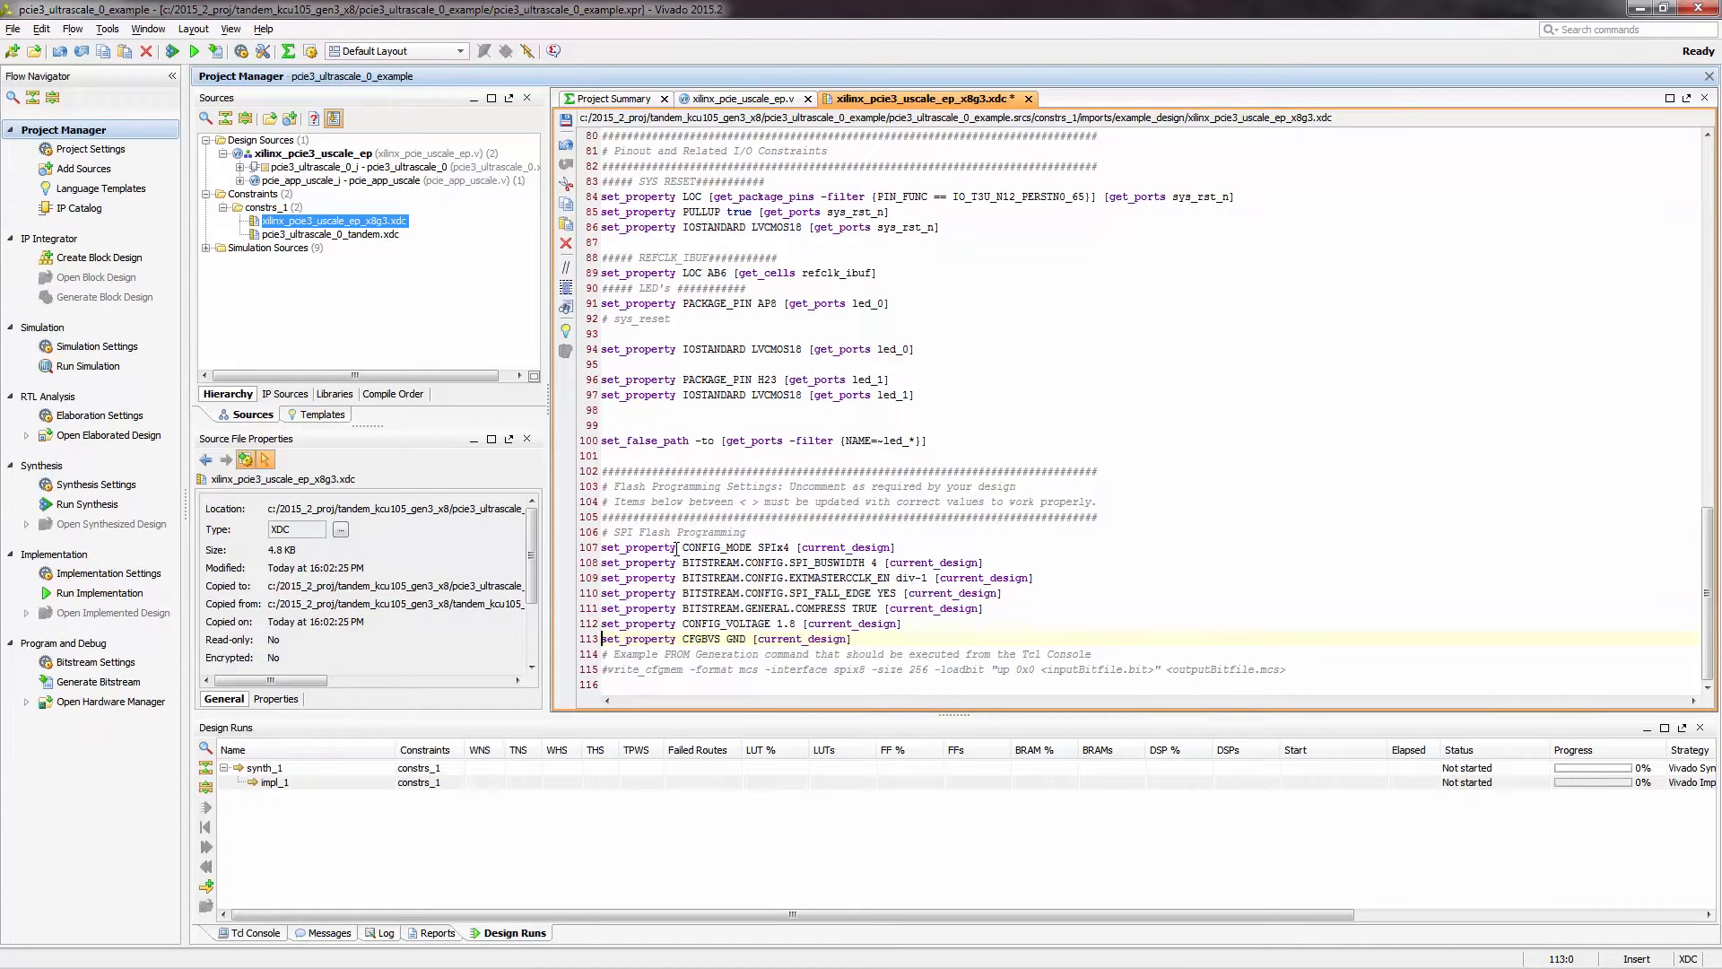
pyautogui.hotkey('ctrl', 's')
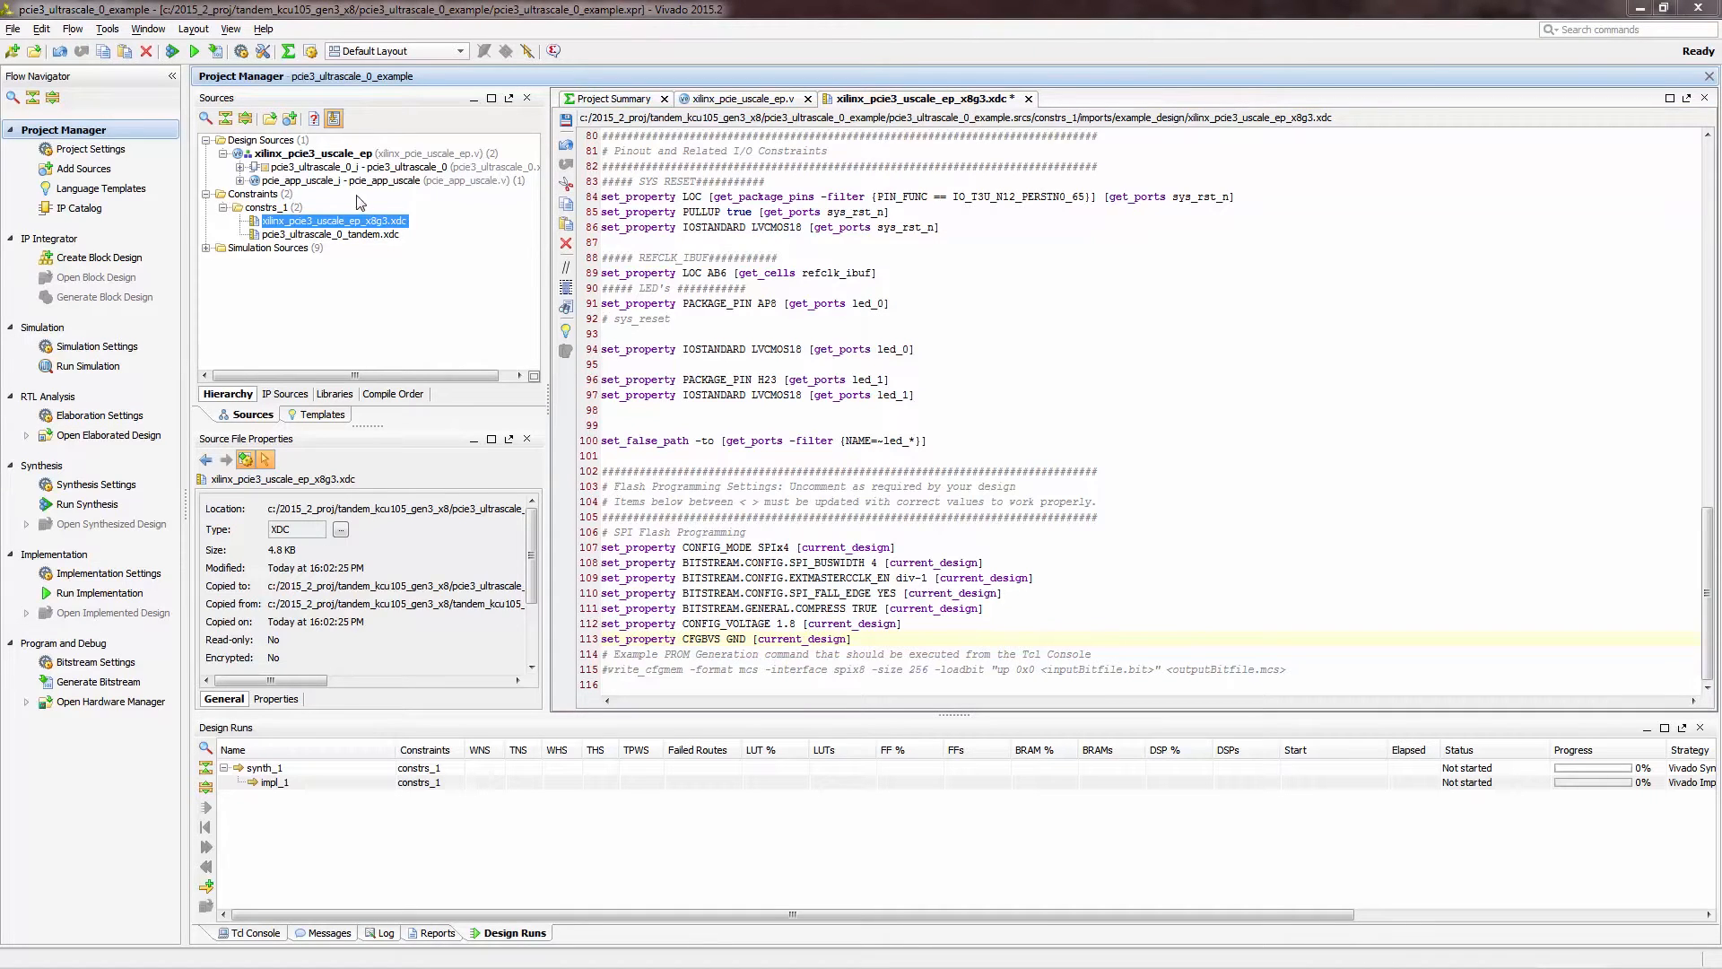
# - Open pcie3_ultrascale_0_tandem.xdc and uncomment the HD.OVERRIDE_PERSIST FALSE and HD.TANDEM_BITSTREAMS Separate constraints
pyautogui.click(334, 235)
pyautogui.doubleClick(333, 235)
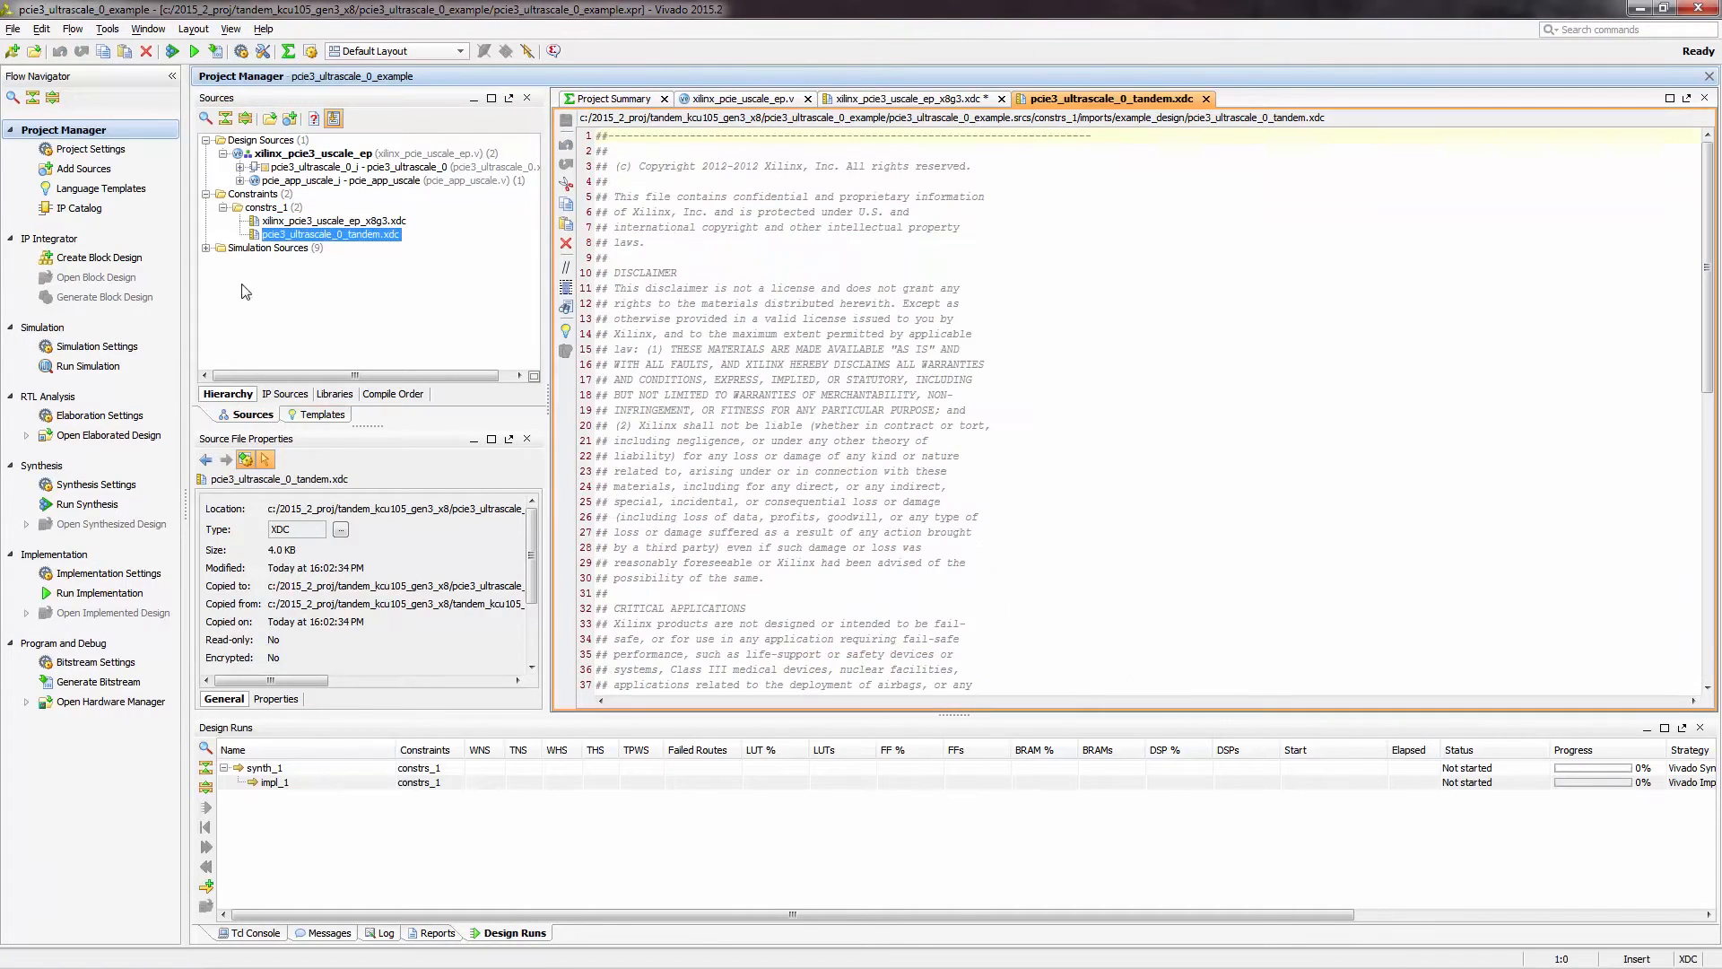
pyautogui.scroll(-10, 825, 410)
pyautogui.scroll(-4, 826, 487)
pyautogui.click(627, 395)
pyautogui.press('Home')
pyautogui.press('BackSpace')
pyautogui.press('BackSpace')
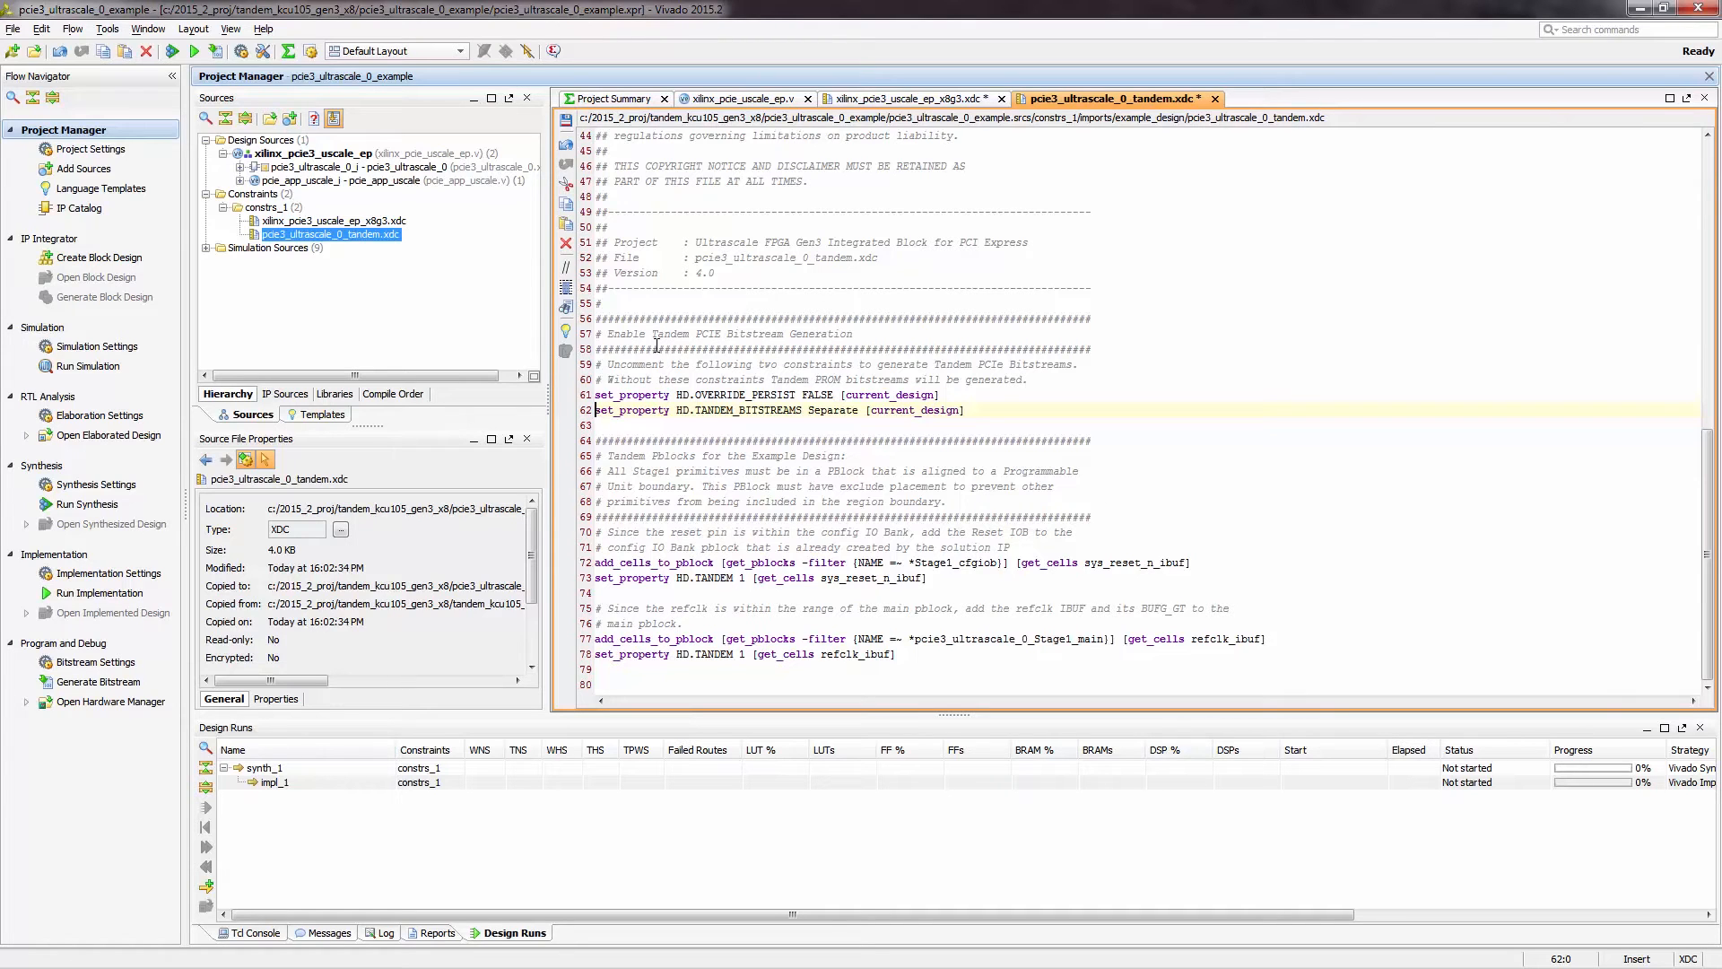
# - At the end of the file, add cell led_1_obuf to the *Stage1_cfgiob pblock, set its HD.TANDEM property to 1, and save
pyautogui.press('Down')
pyautogui.press('Down')
pyautogui.press('Down')
pyautogui.press('Down')
pyautogui.press('Down')
pyautogui.press('Down')
pyautogui.press('Down')
pyautogui.press('Down')
pyautogui.press('Down')
pyautogui.press('Down')
pyautogui.press('Down')
pyautogui.press('Down')
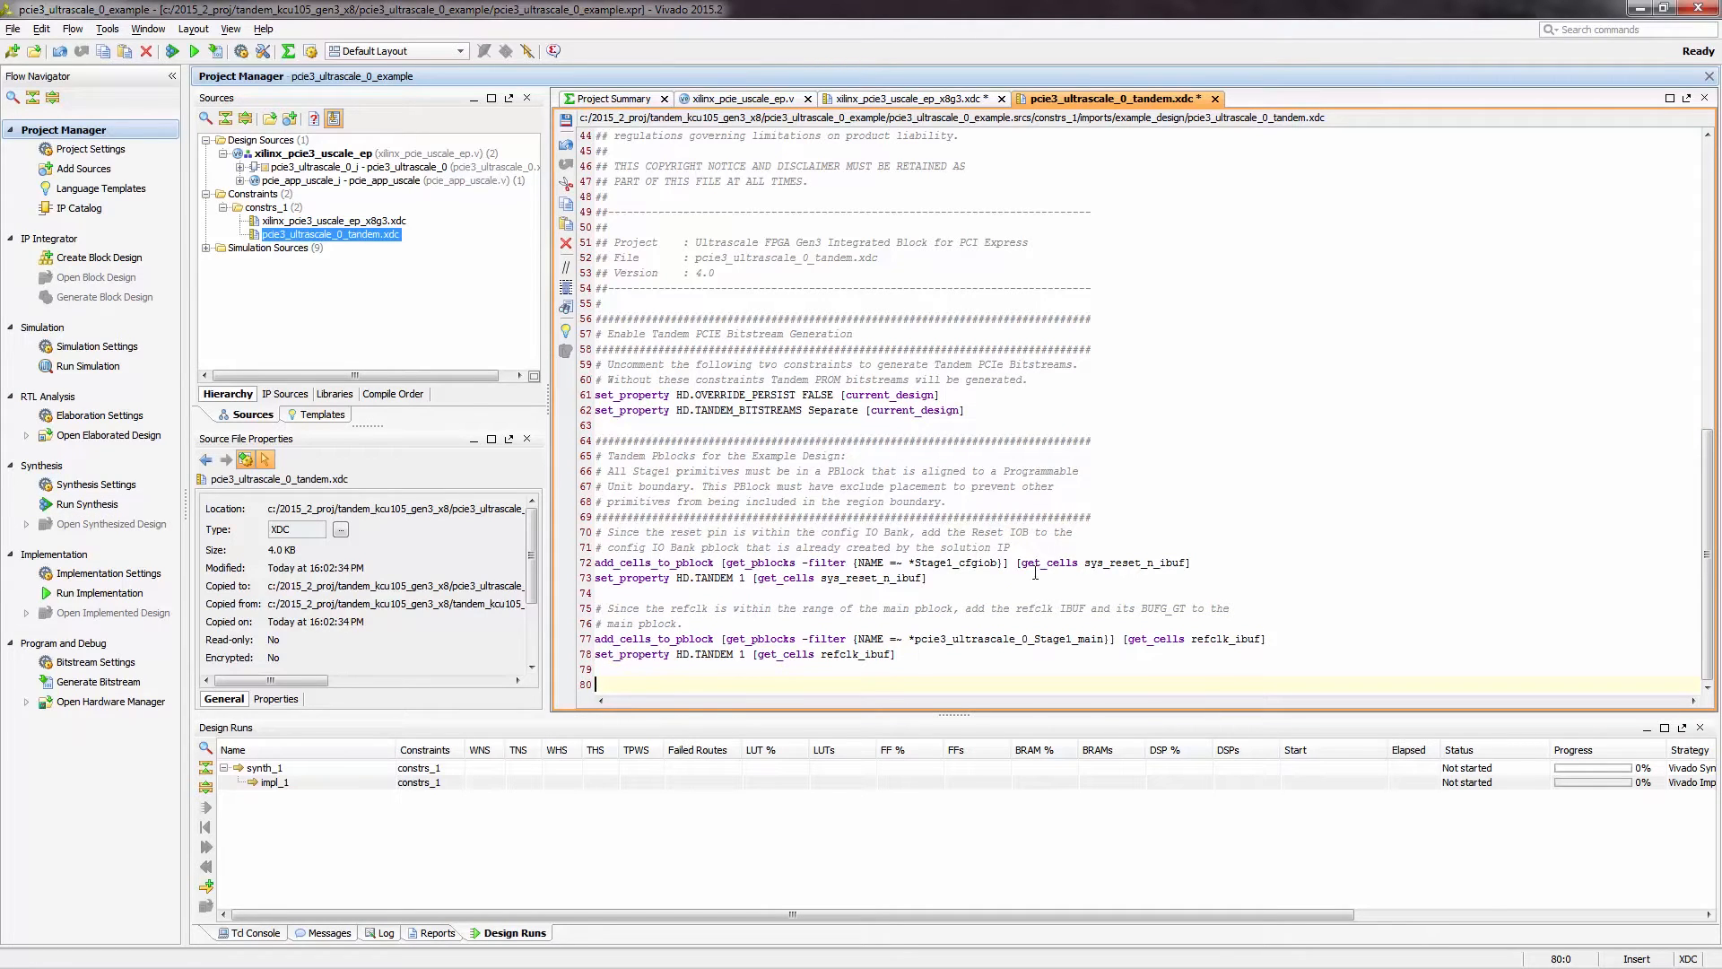
pyautogui.write('add_cells_to_pblock [get_pblocks -filter {NAME =~ *Stage1_cfgiob}] [get_cells led_1_obuf] set_property HD.TANDEM 1 [get_cells led_1_obuf]')
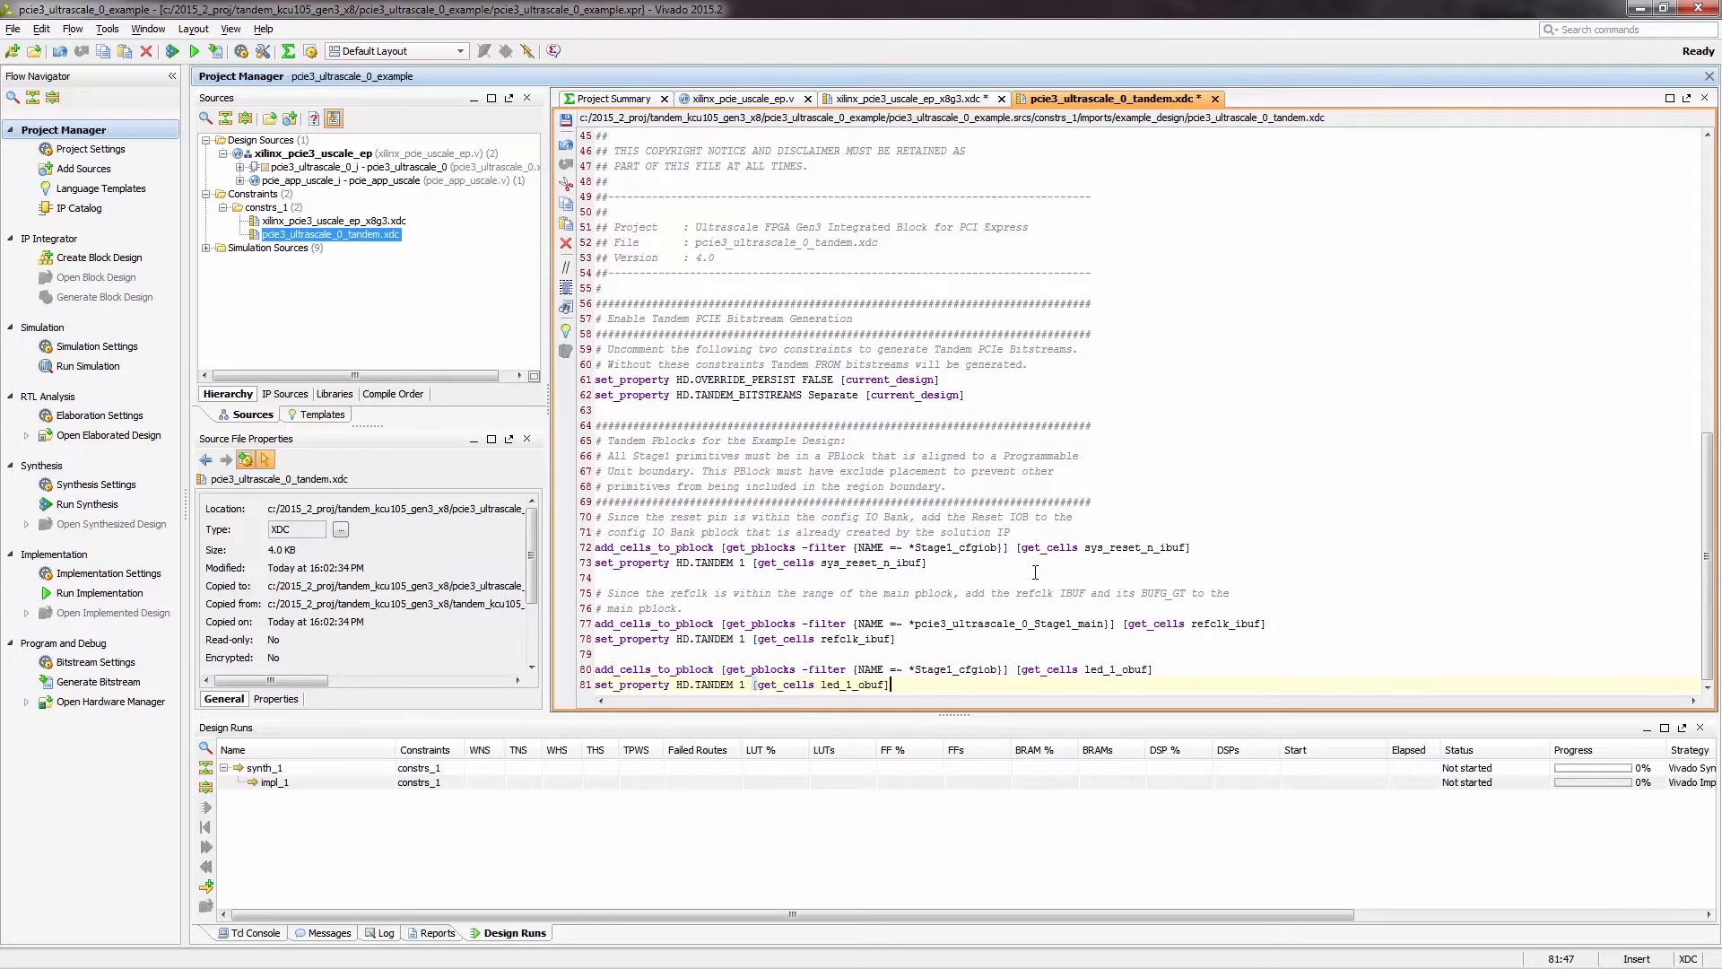
pyautogui.press('Return')
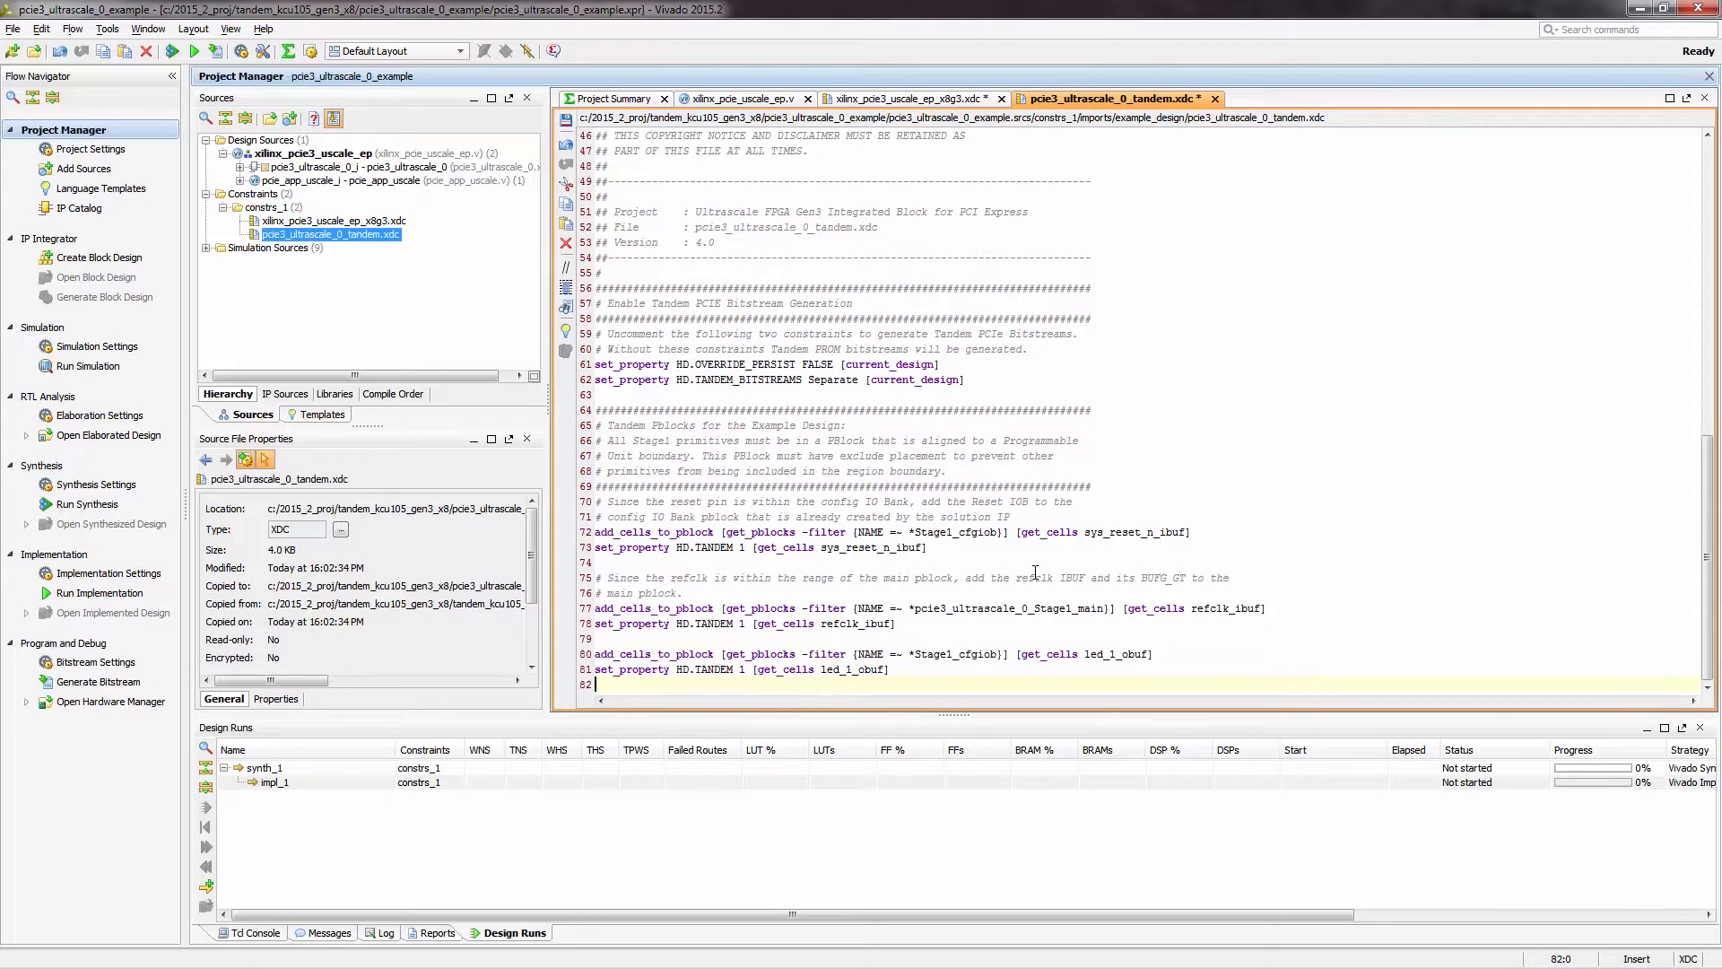
pyautogui.hotkey('ctrl', 's')
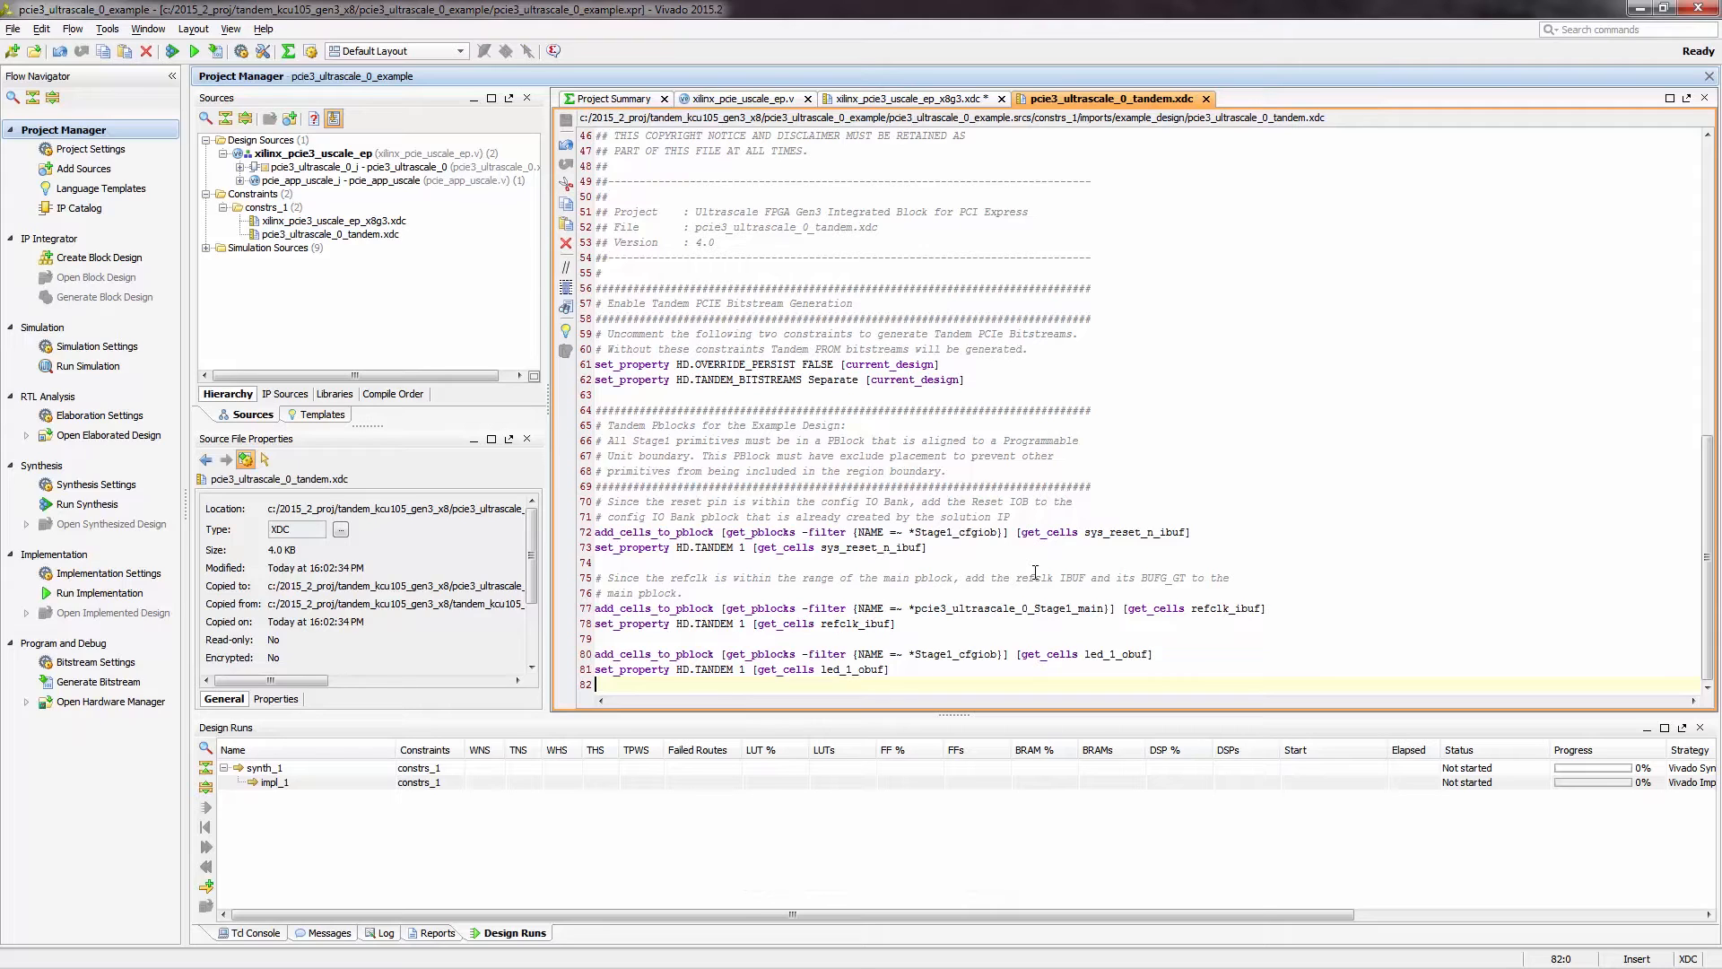
# - Enable the -bin_file option in the project's bitstream settings and apply the change
pyautogui.click(97, 662)
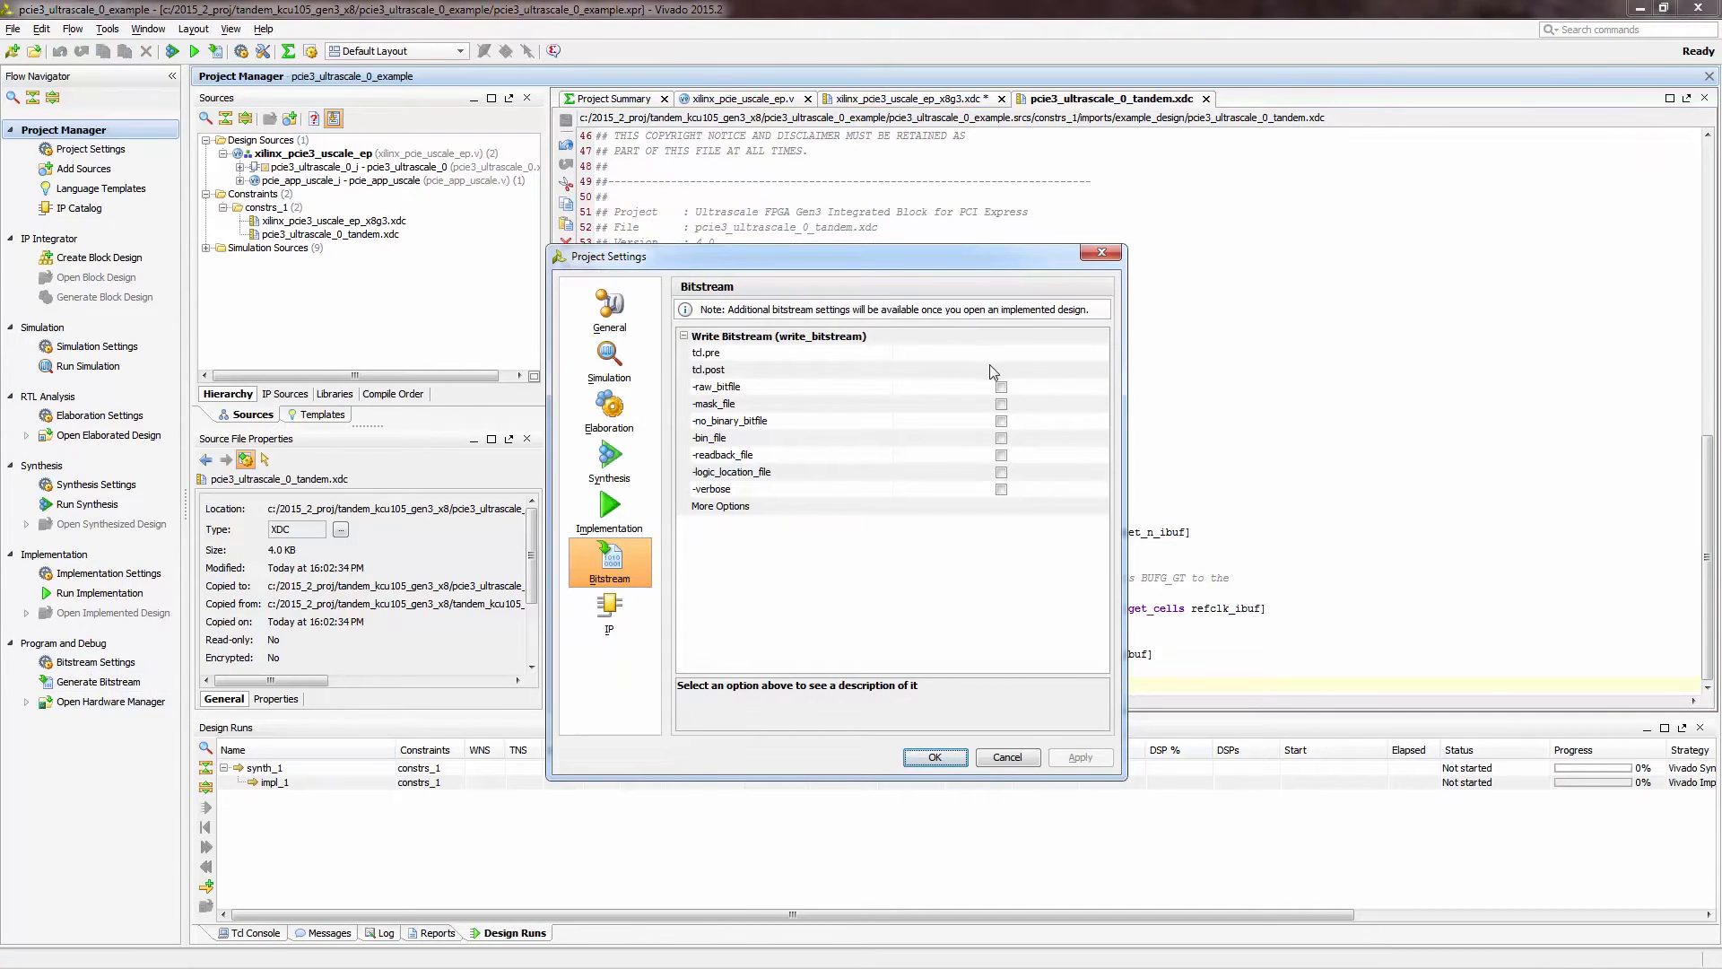
pyautogui.click(1002, 438)
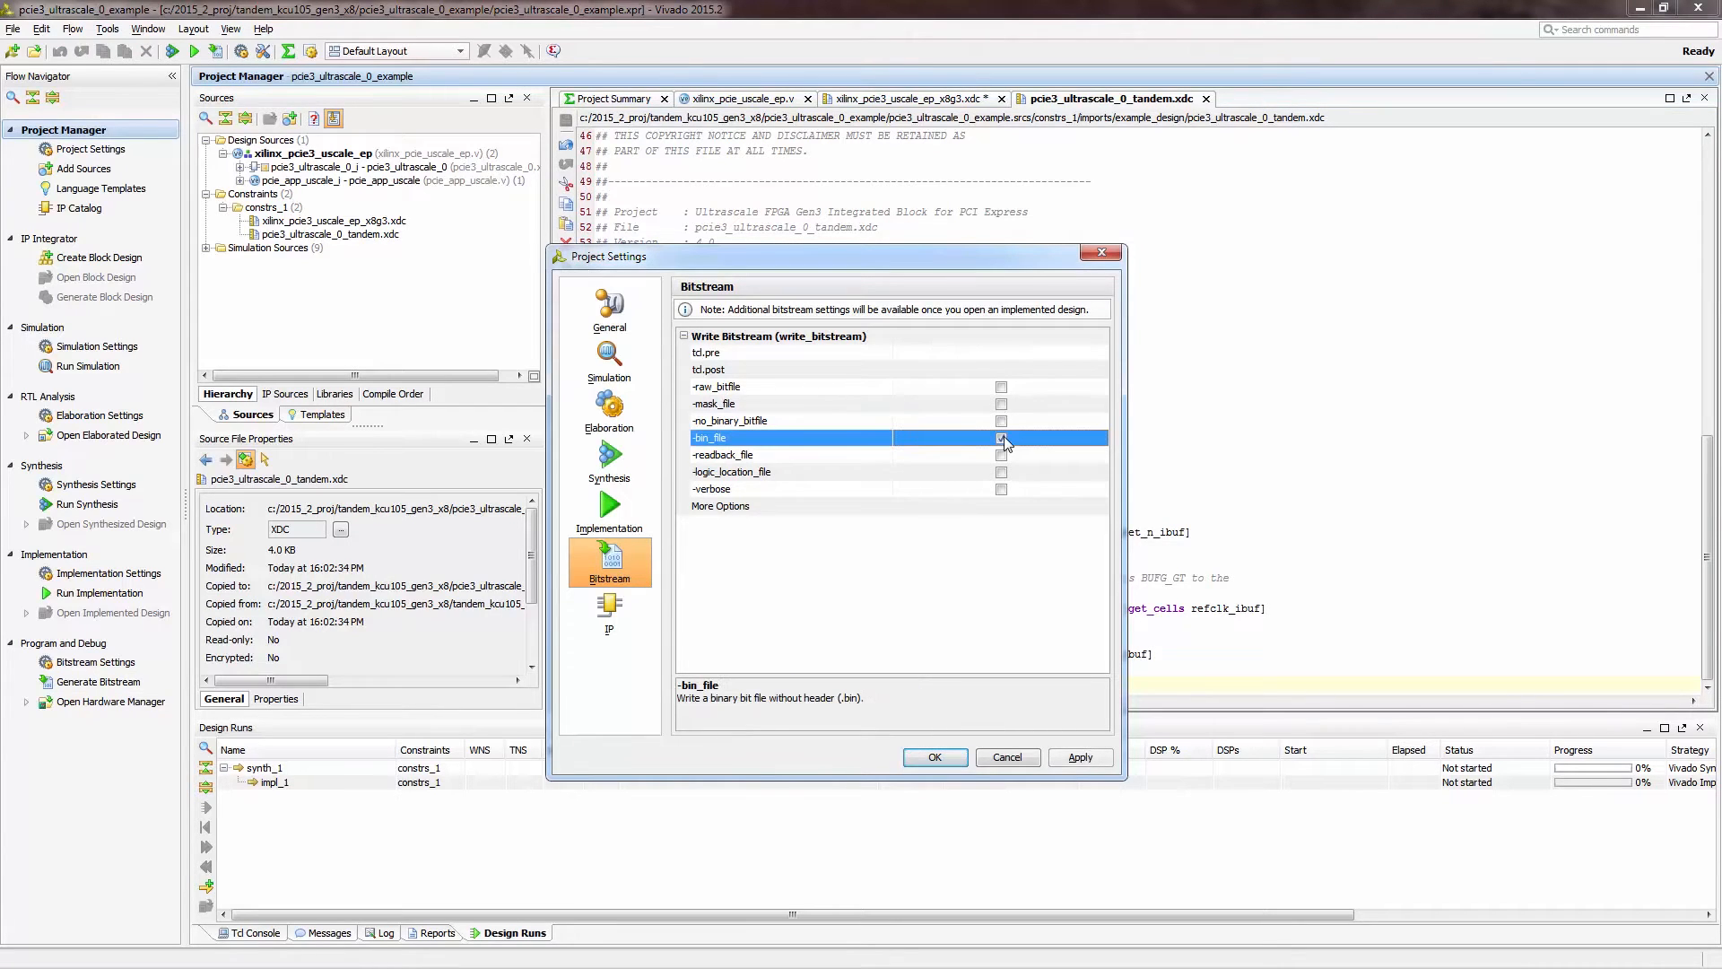
pyautogui.click(1080, 759)
pyautogui.click(940, 759)
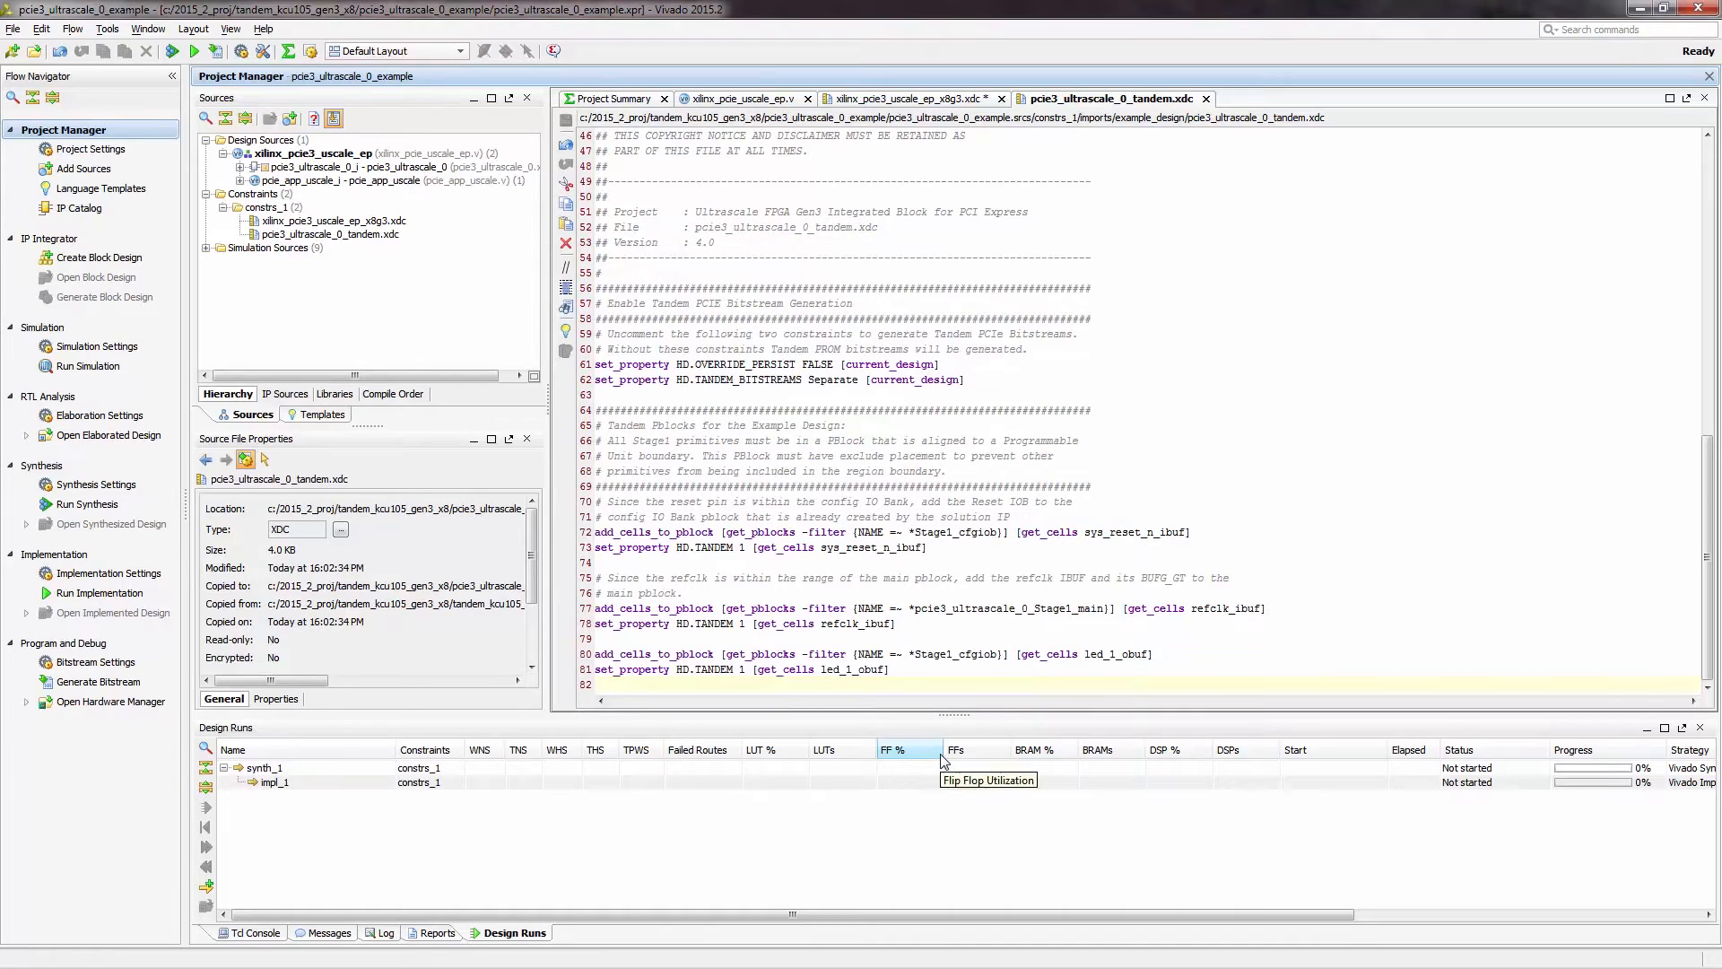
# - Save xilinx_pcie3_uscale_ep_x8g3.xdc and generate the bitstream, running synthesis and implementation first
pyautogui.click(890, 101)
pyautogui.hotkey('ctrl', 's')
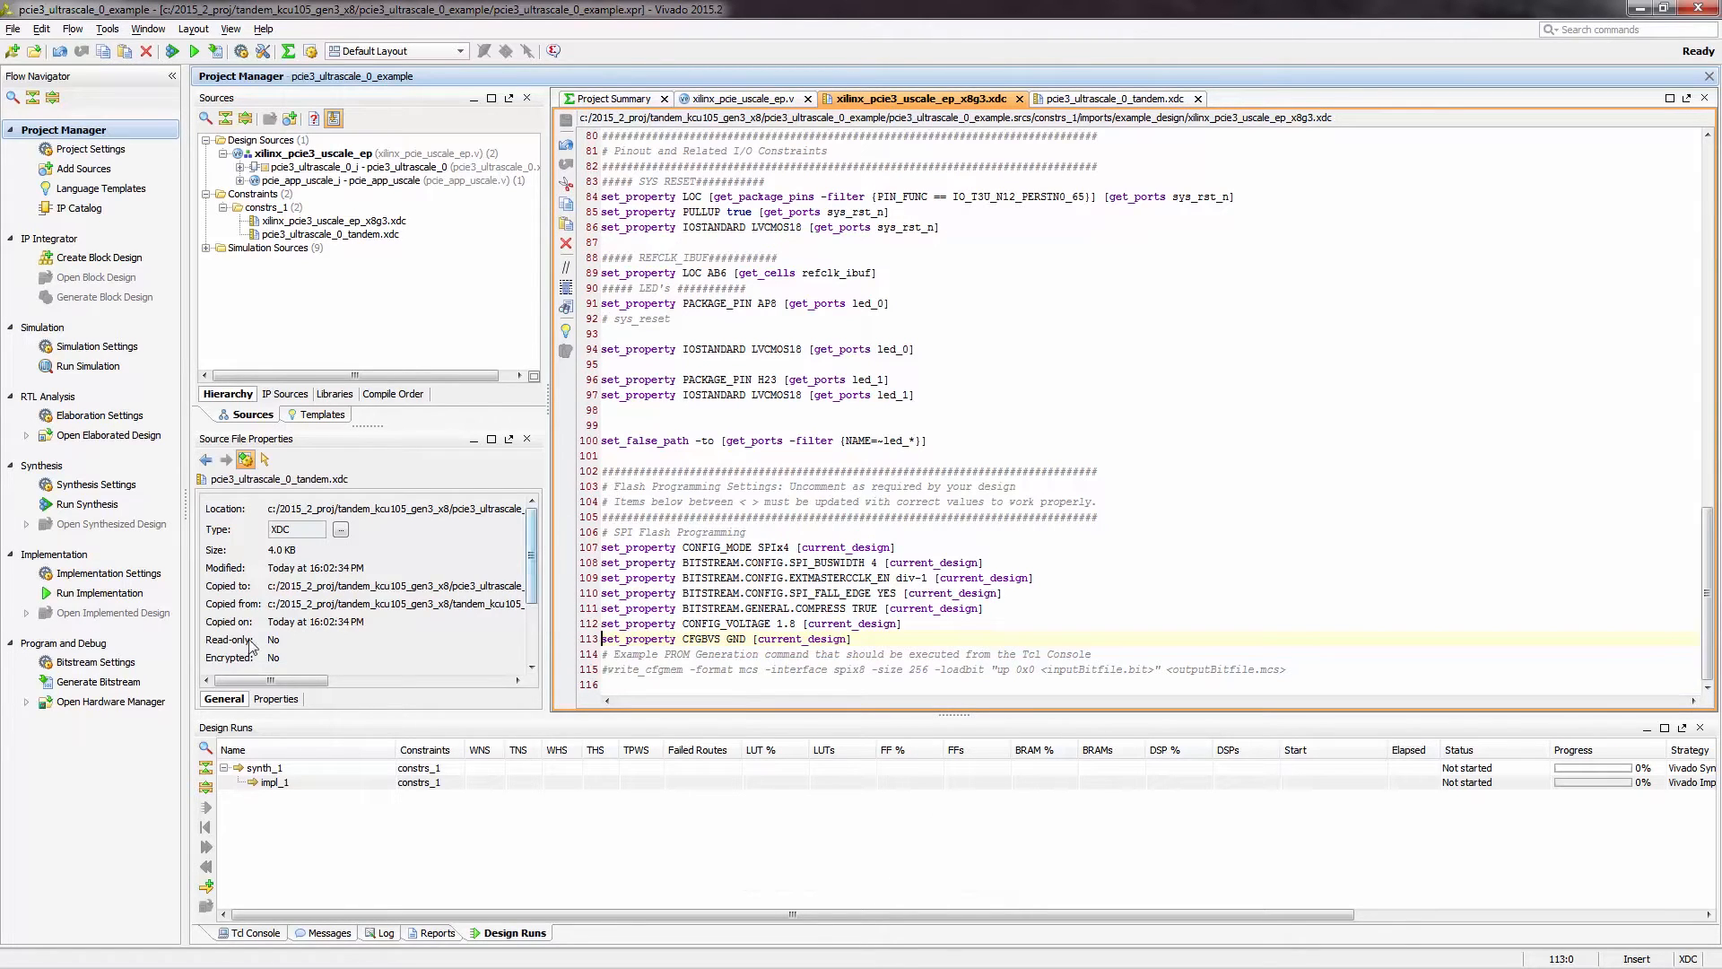
pyautogui.click(122, 684)
pyautogui.click(992, 534)
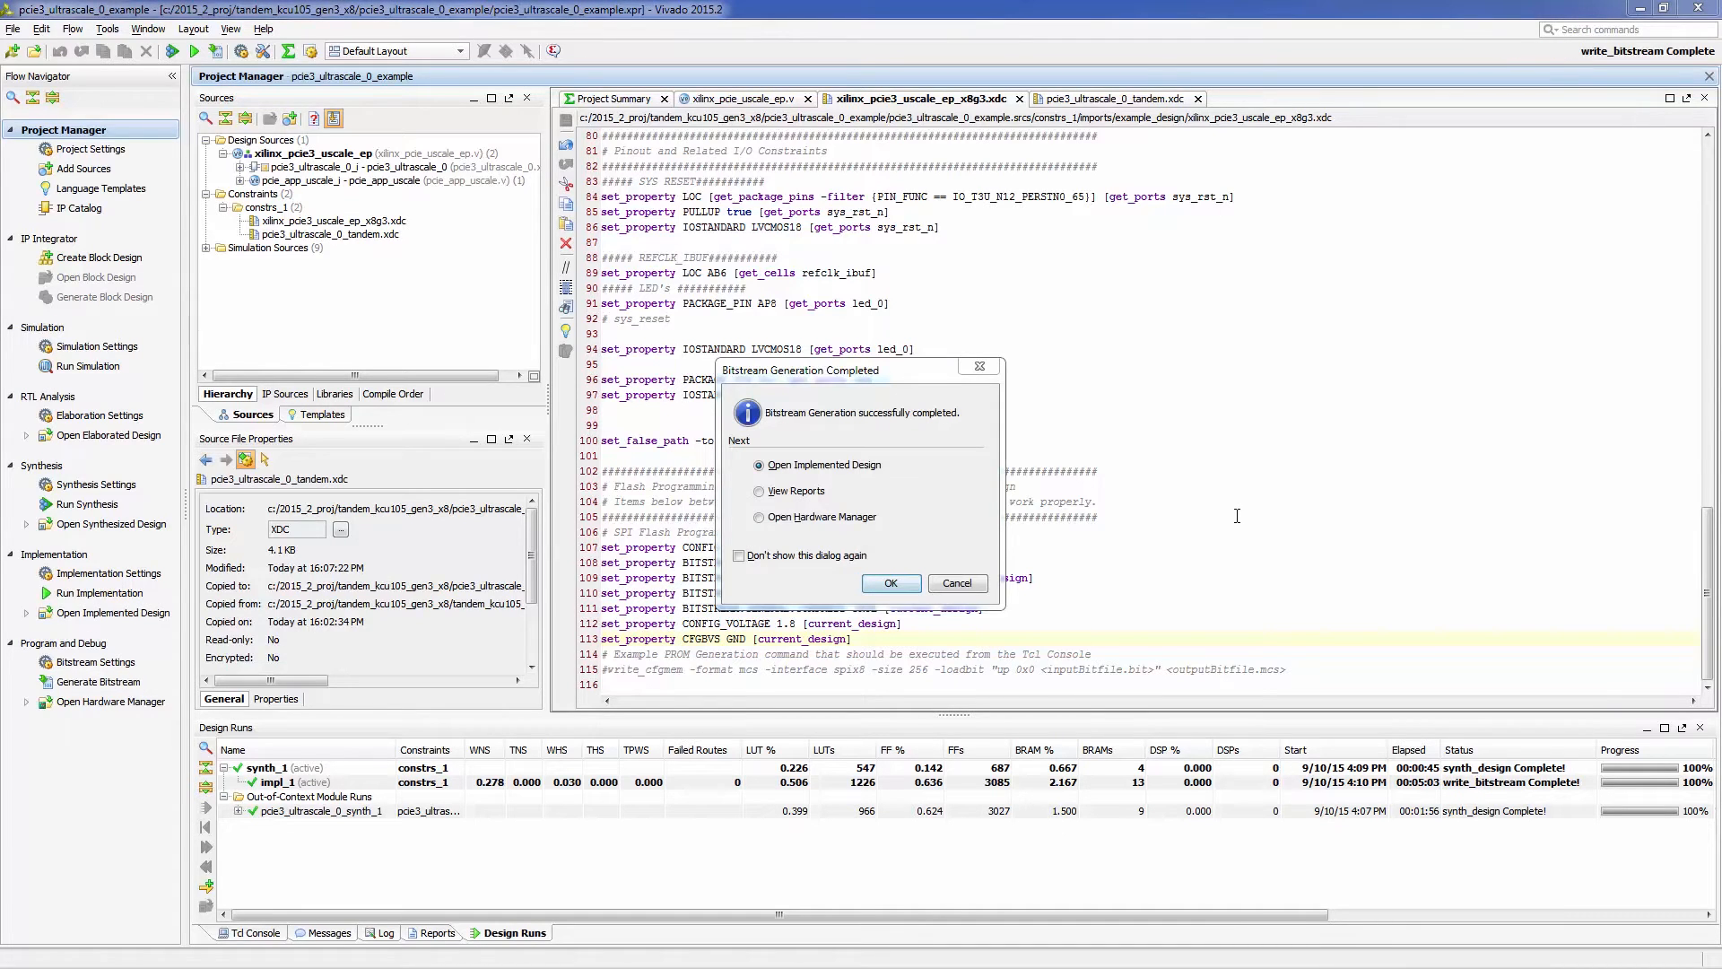
# - Open the implemented design and display its device view together with the I/O ports list
pyautogui.click(893, 583)
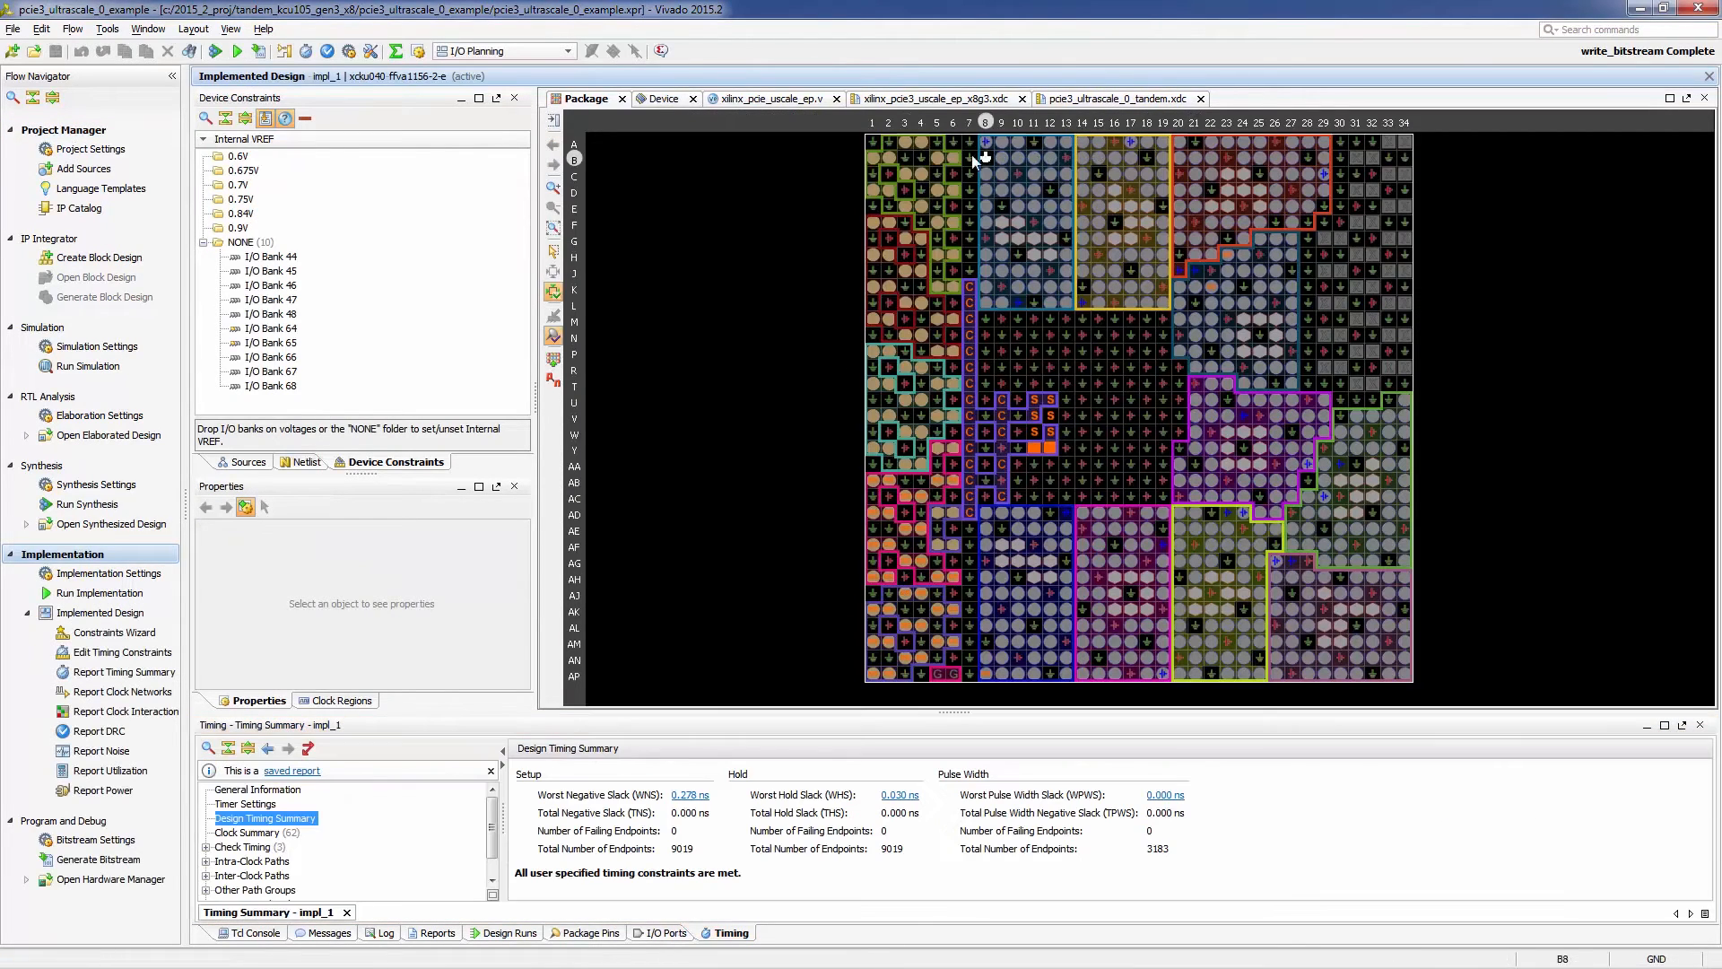
pyautogui.click(668, 105)
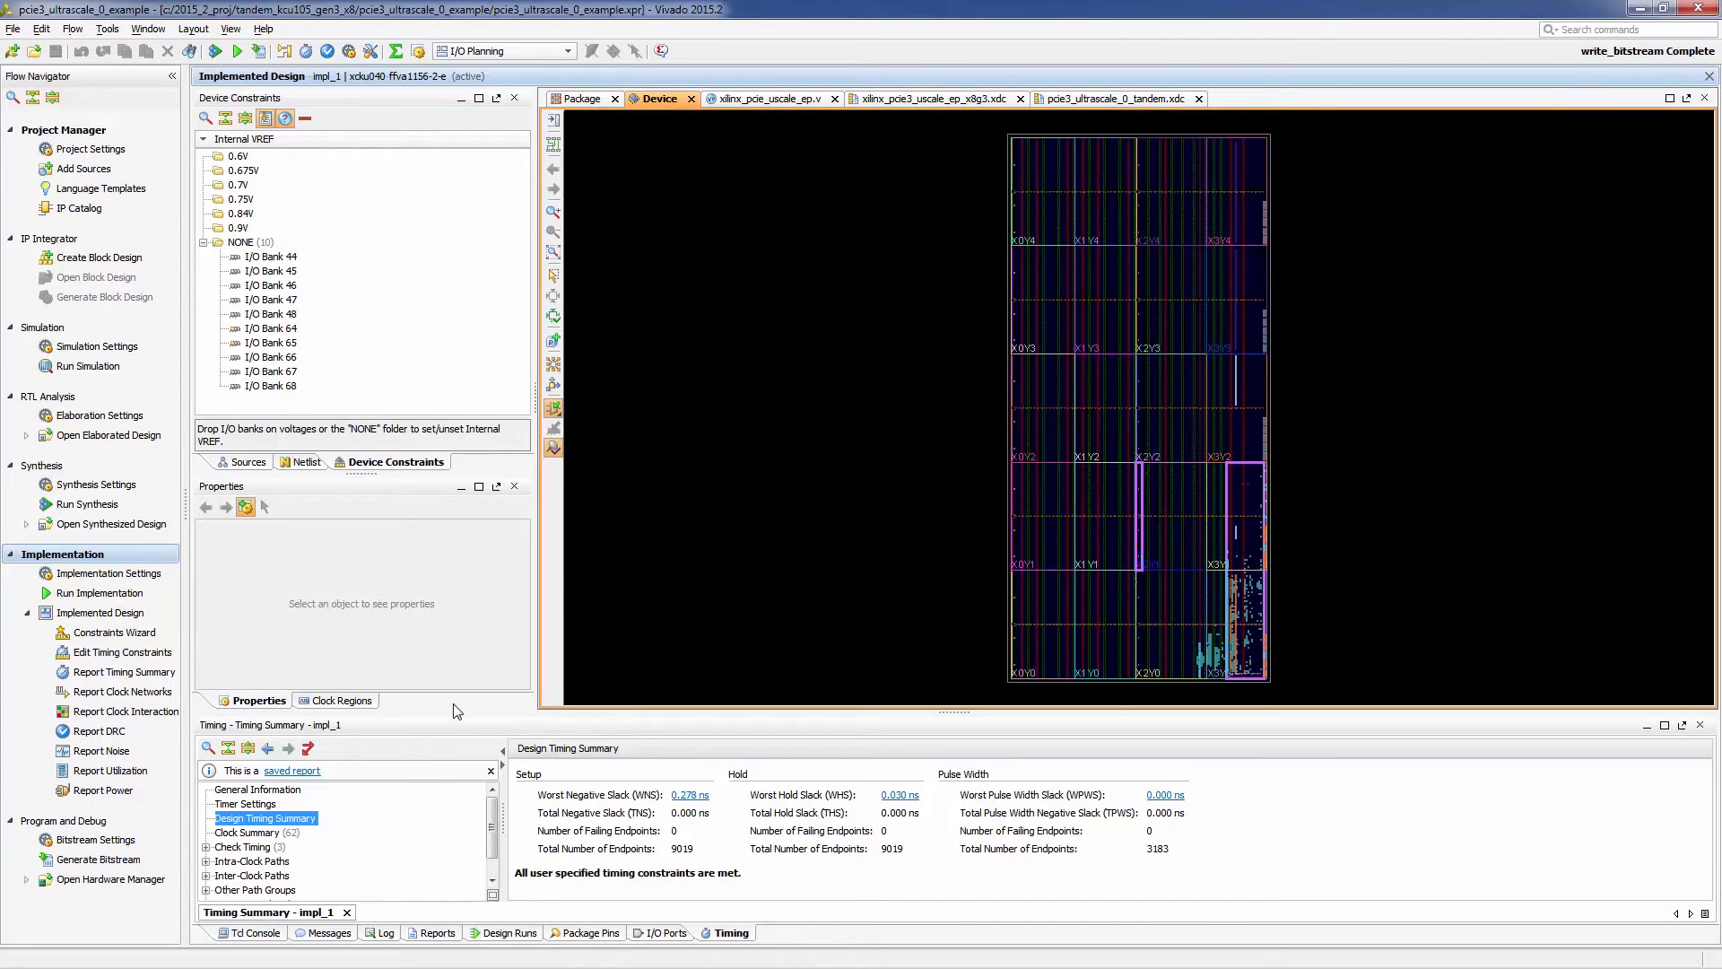
pyautogui.click(666, 933)
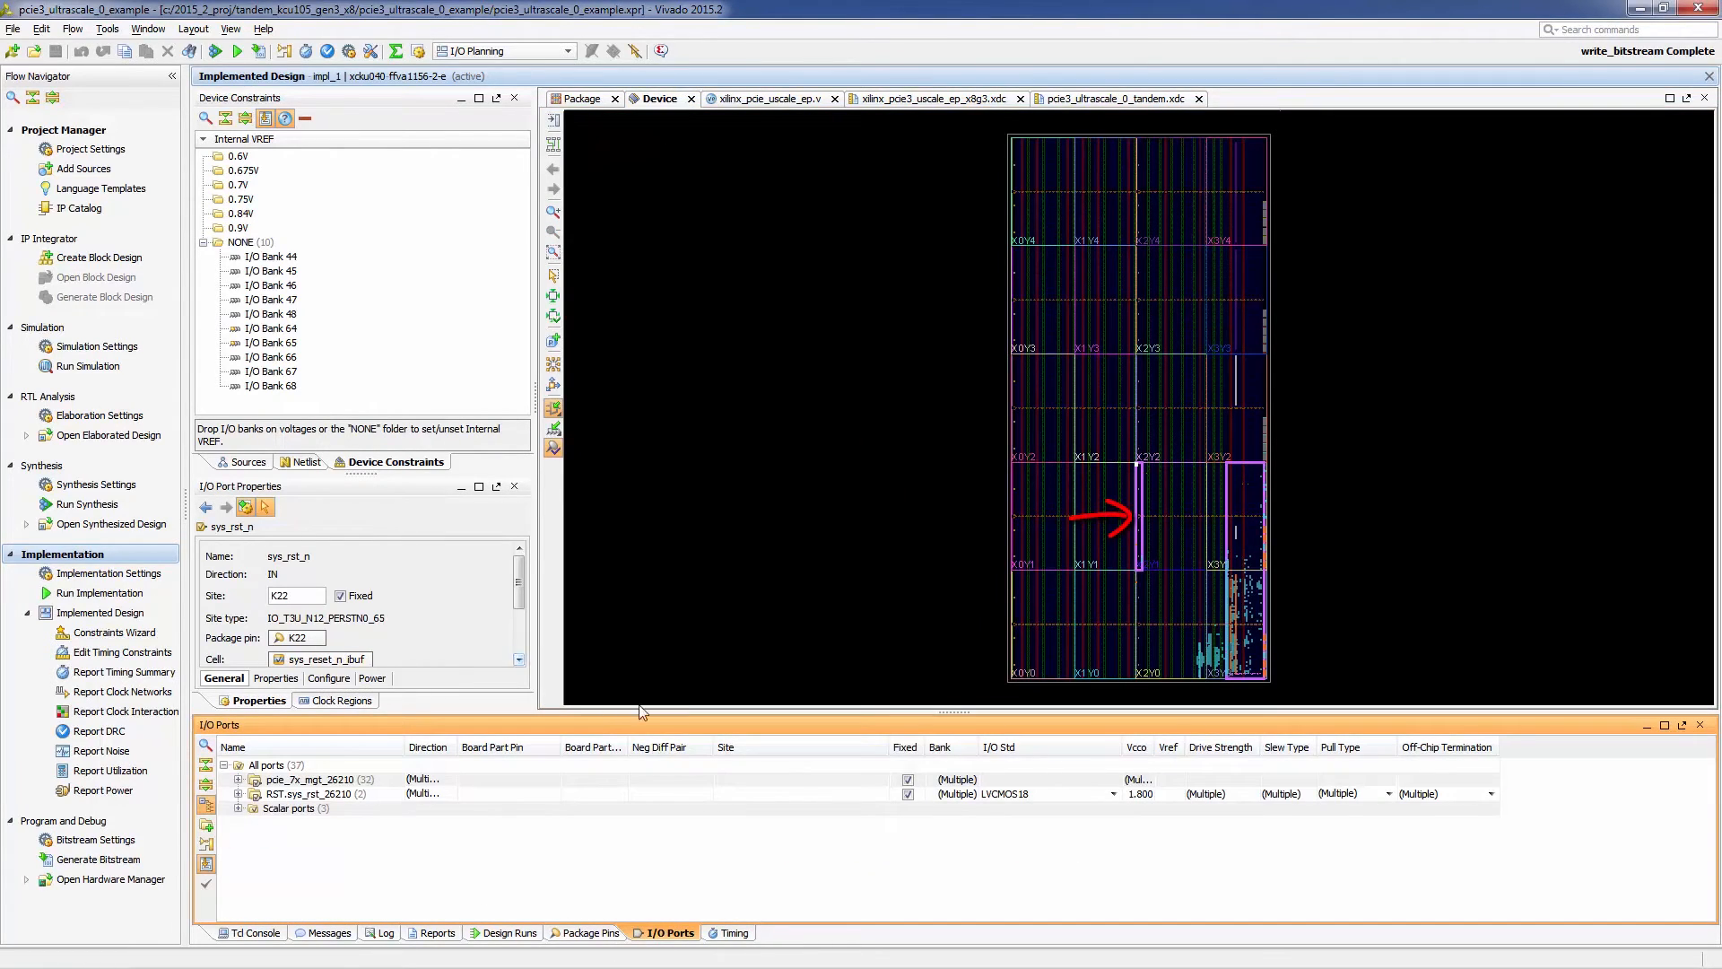
# - Expand the RST.sys_rst port group and mark the led_0 and sys_rst_n ports on the device view
pyautogui.click(239, 795)
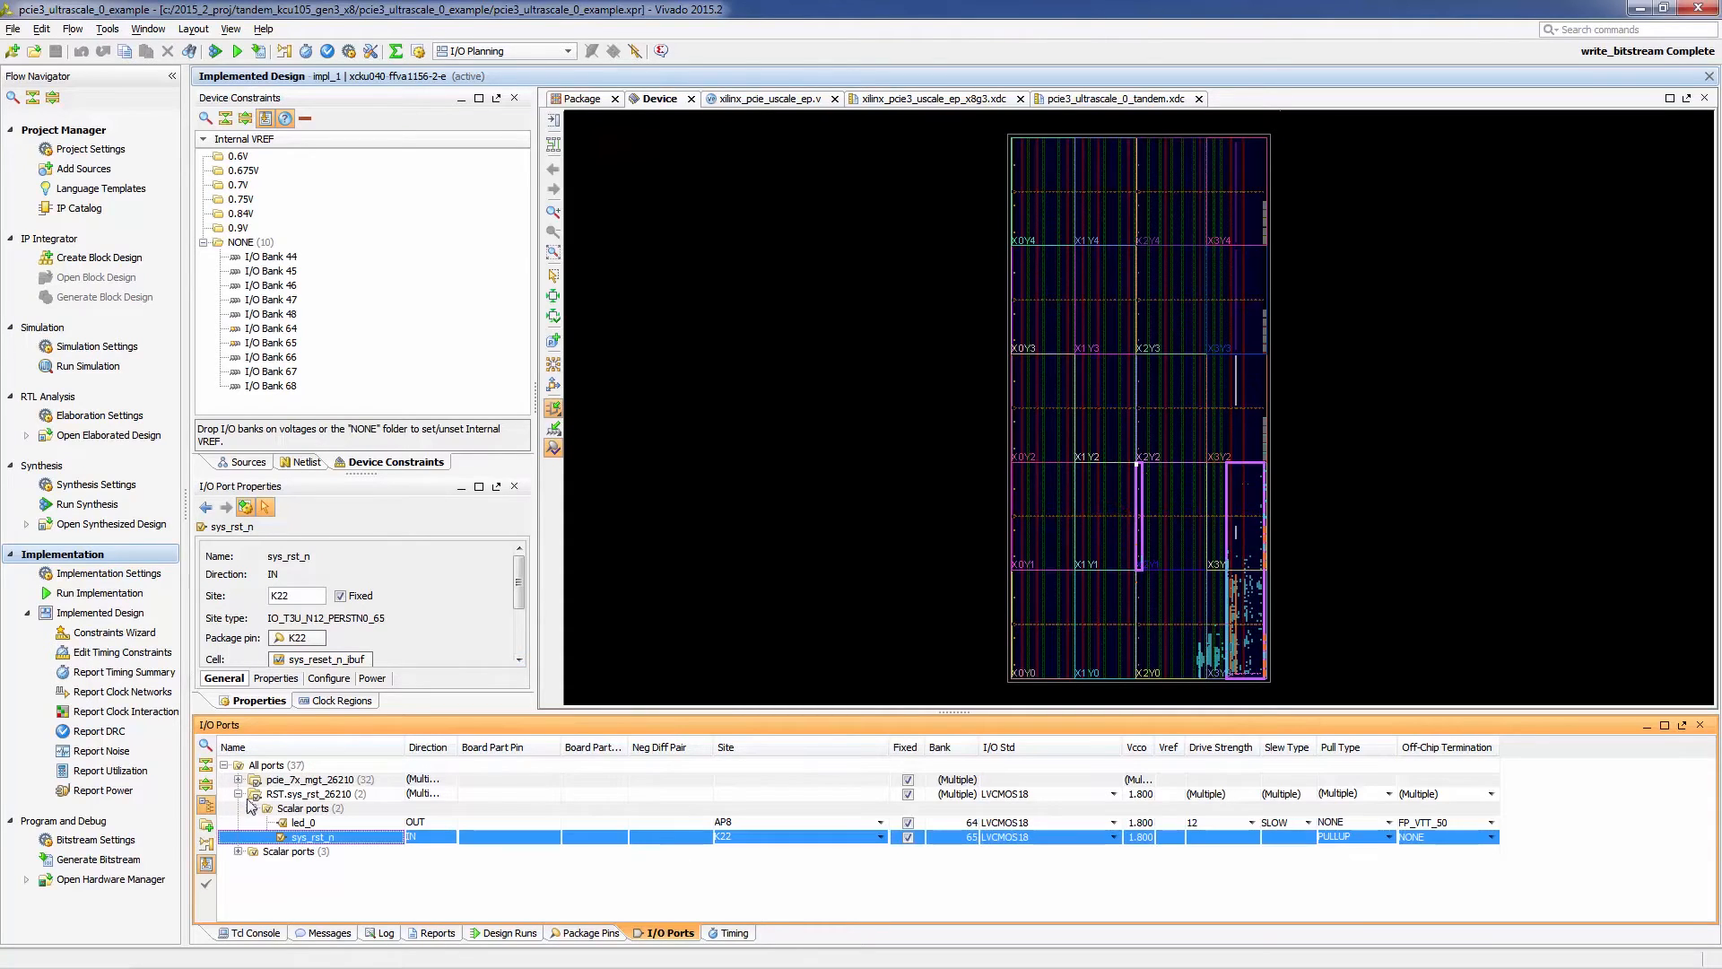
pyautogui.click(314, 823)
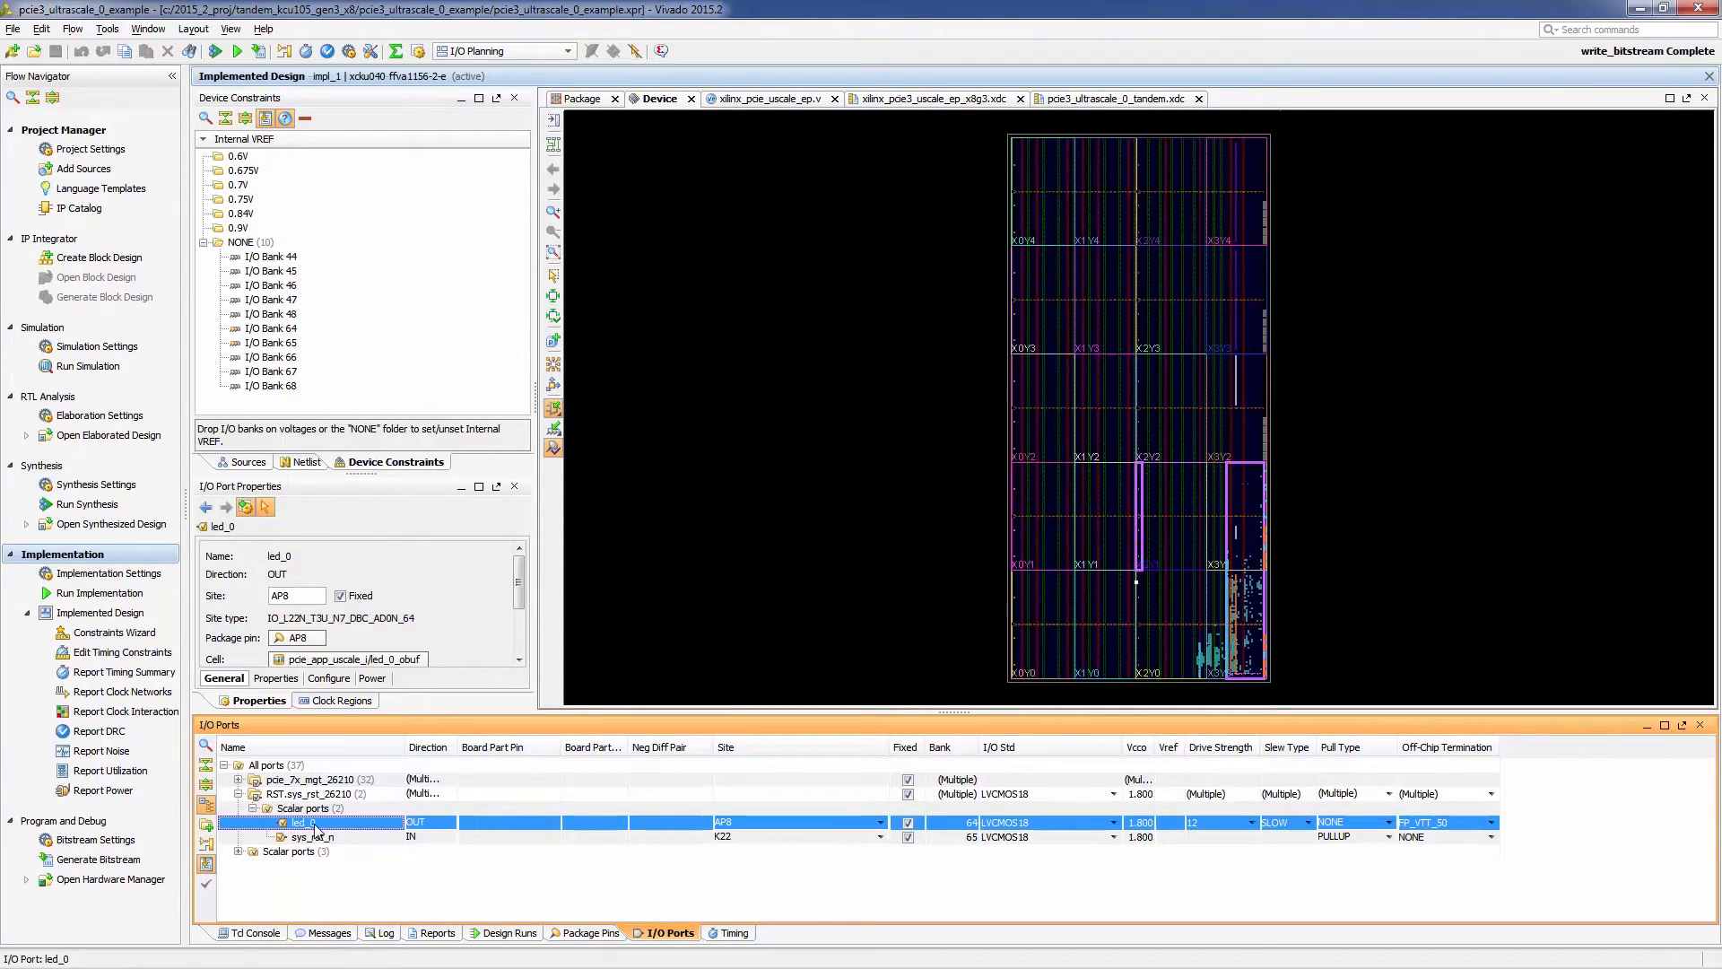
pyautogui.rightClick(316, 832)
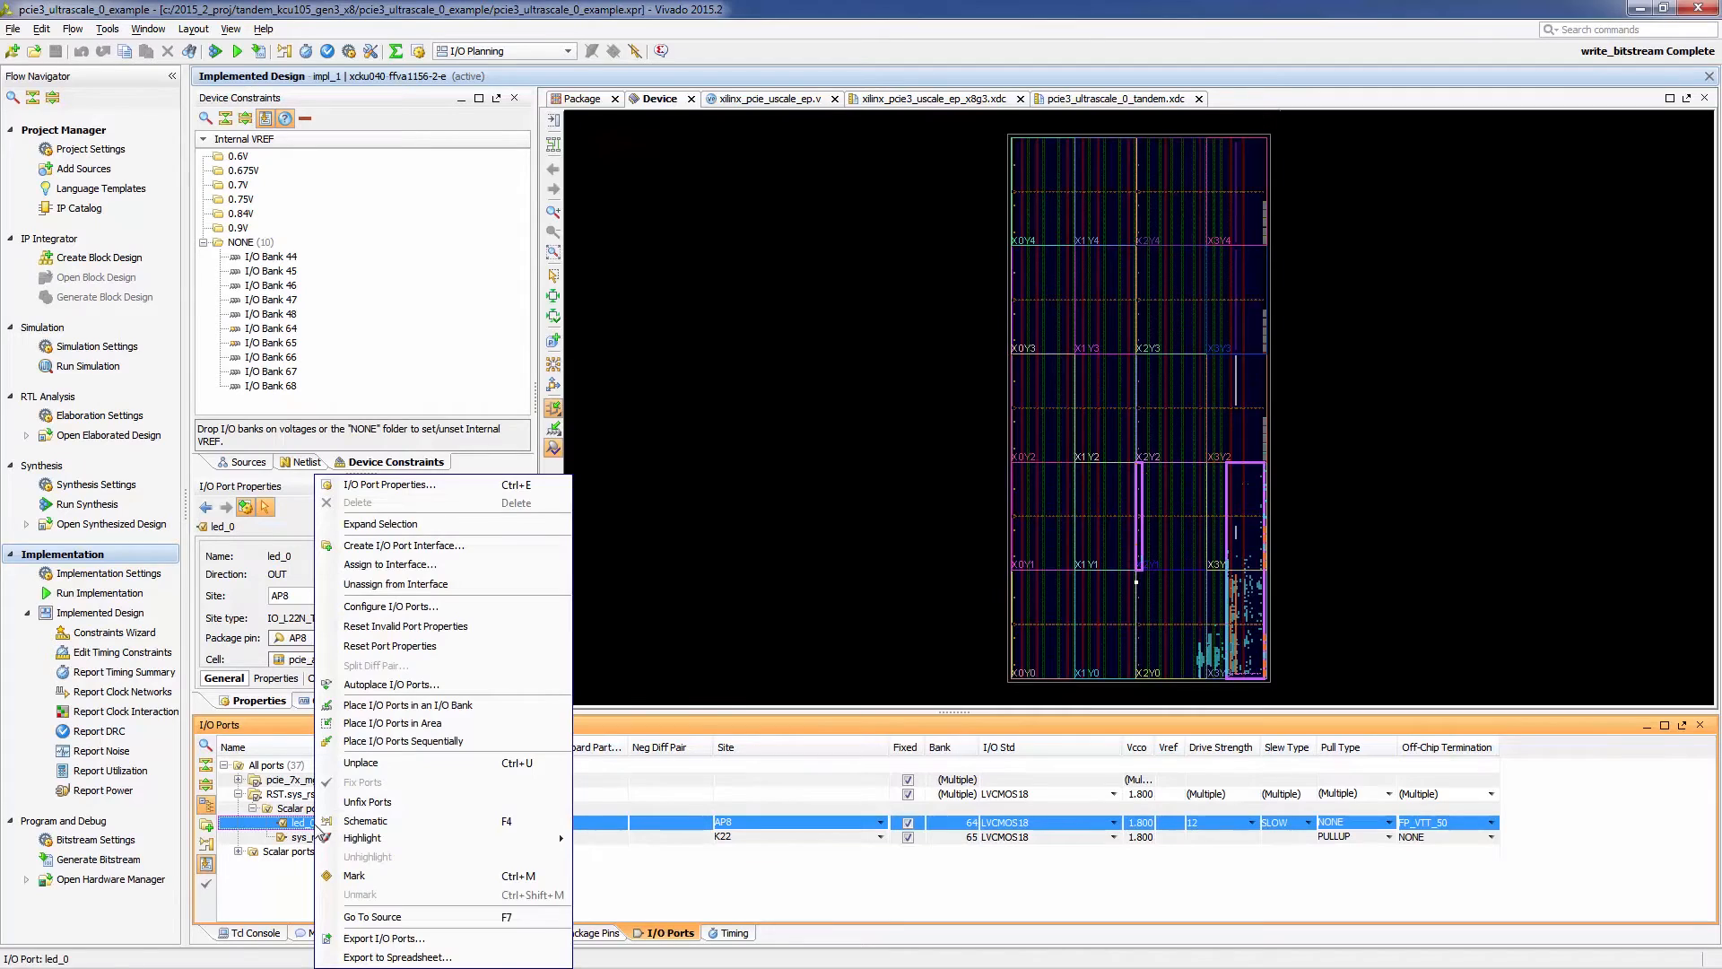
pyautogui.click(364, 876)
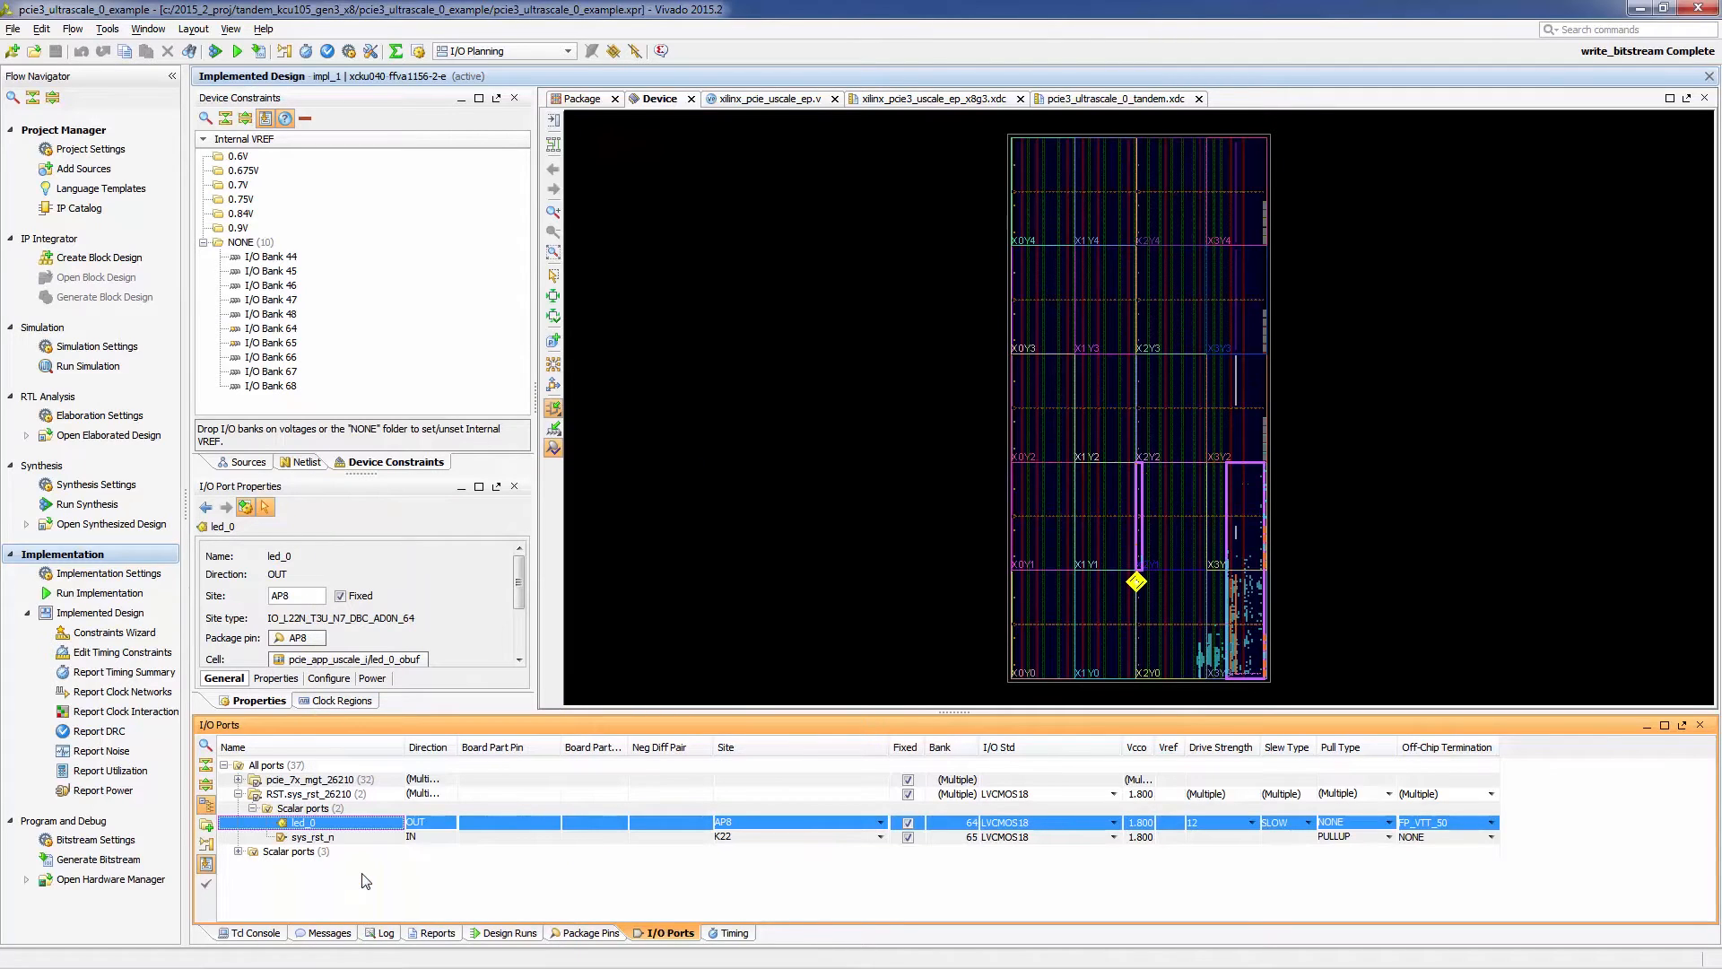
pyautogui.click(313, 838)
pyautogui.rightClick(314, 838)
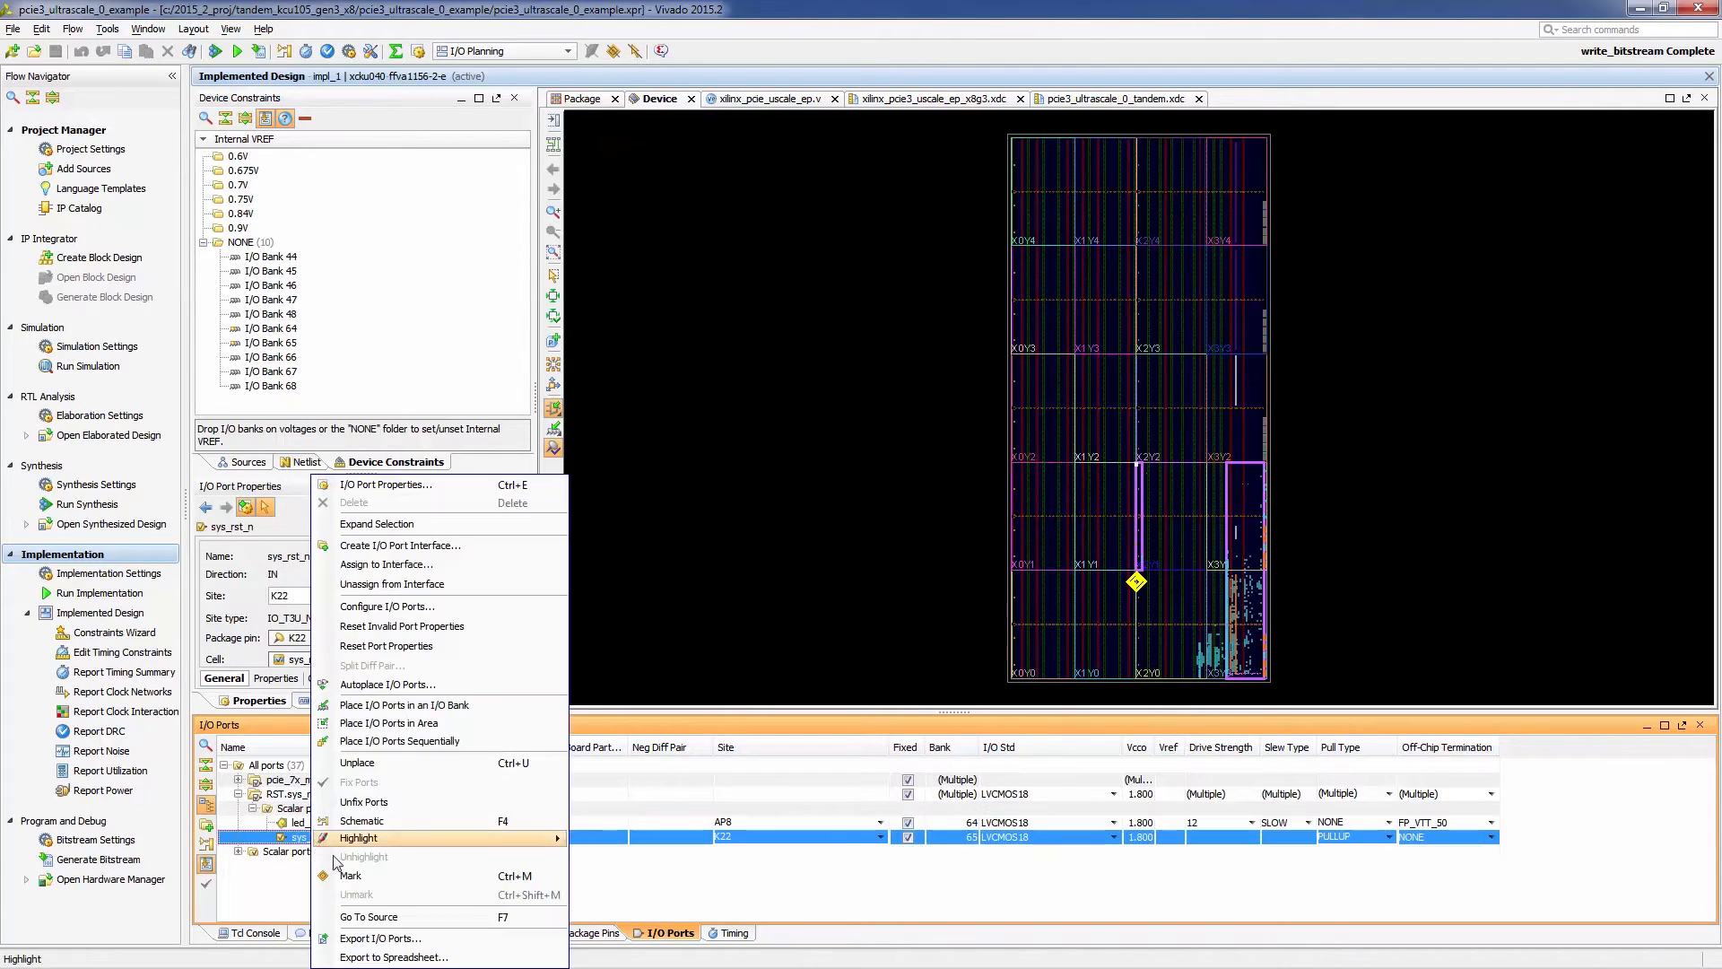
pyautogui.click(351, 875)
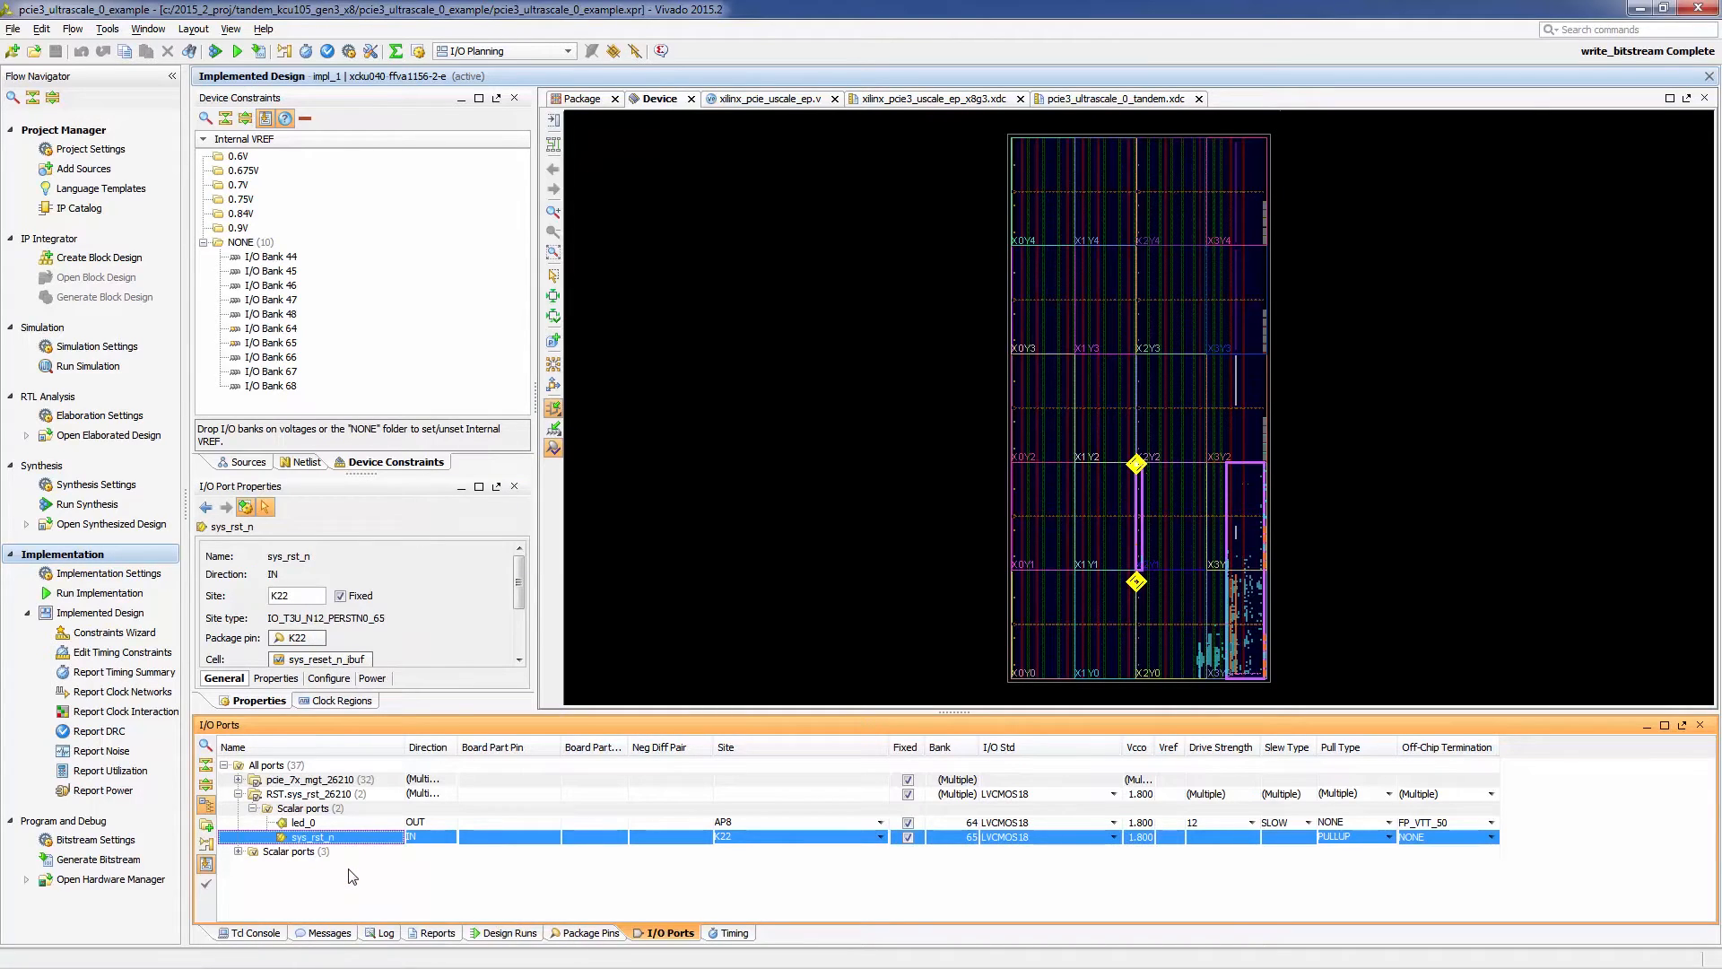
# - Expand the remaining scalar ports and mark the led_1 port on the device view
pyautogui.click(238, 851)
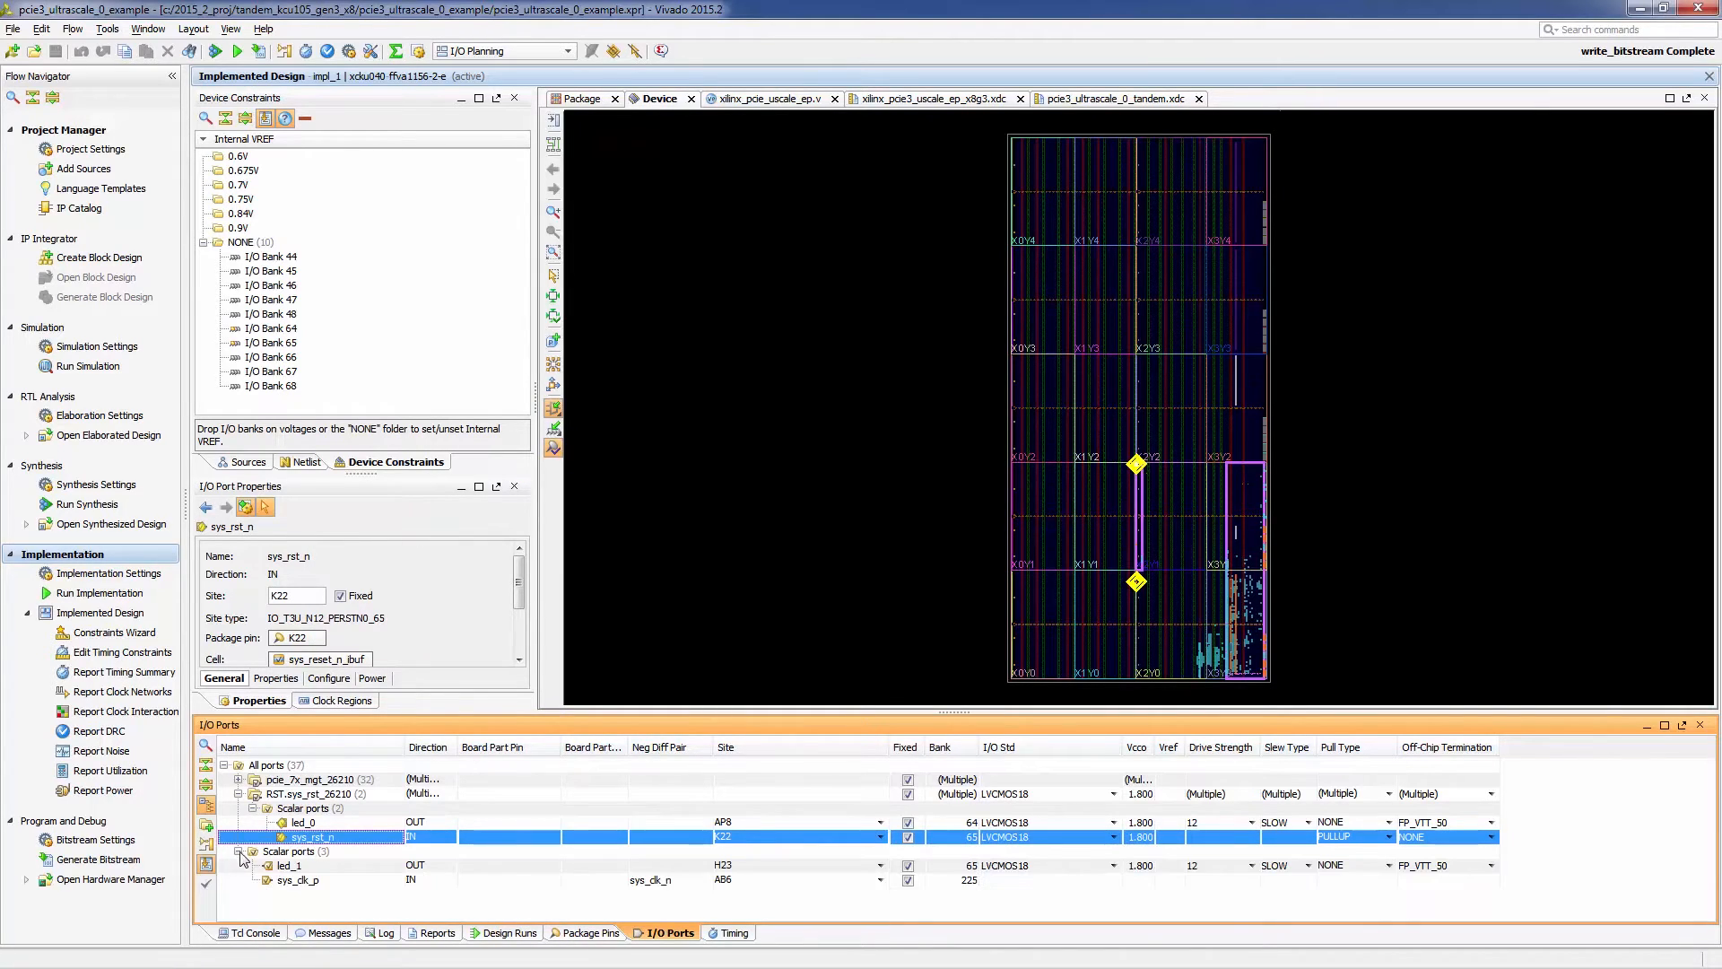
pyautogui.click(295, 866)
pyautogui.rightClick(295, 866)
pyautogui.click(423, 874)
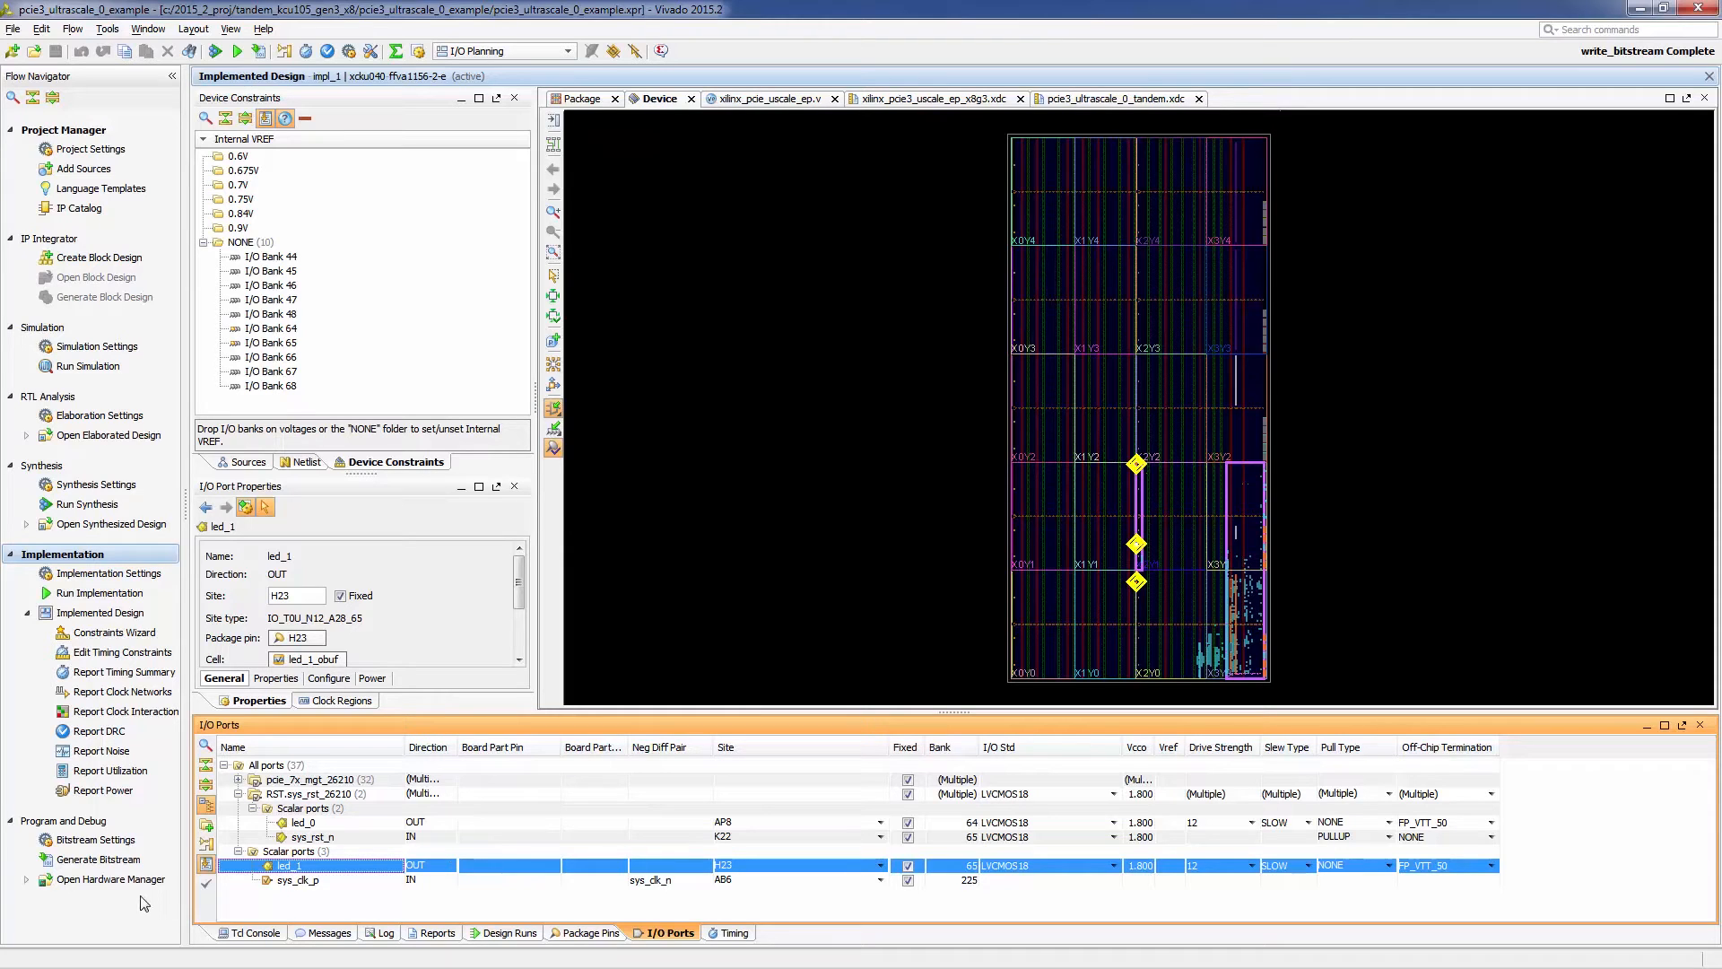
# - Change the Tcl working directory to the impl_1 folder inside pcie3_ultrascale_0_example.runs
pyautogui.click(259, 934)
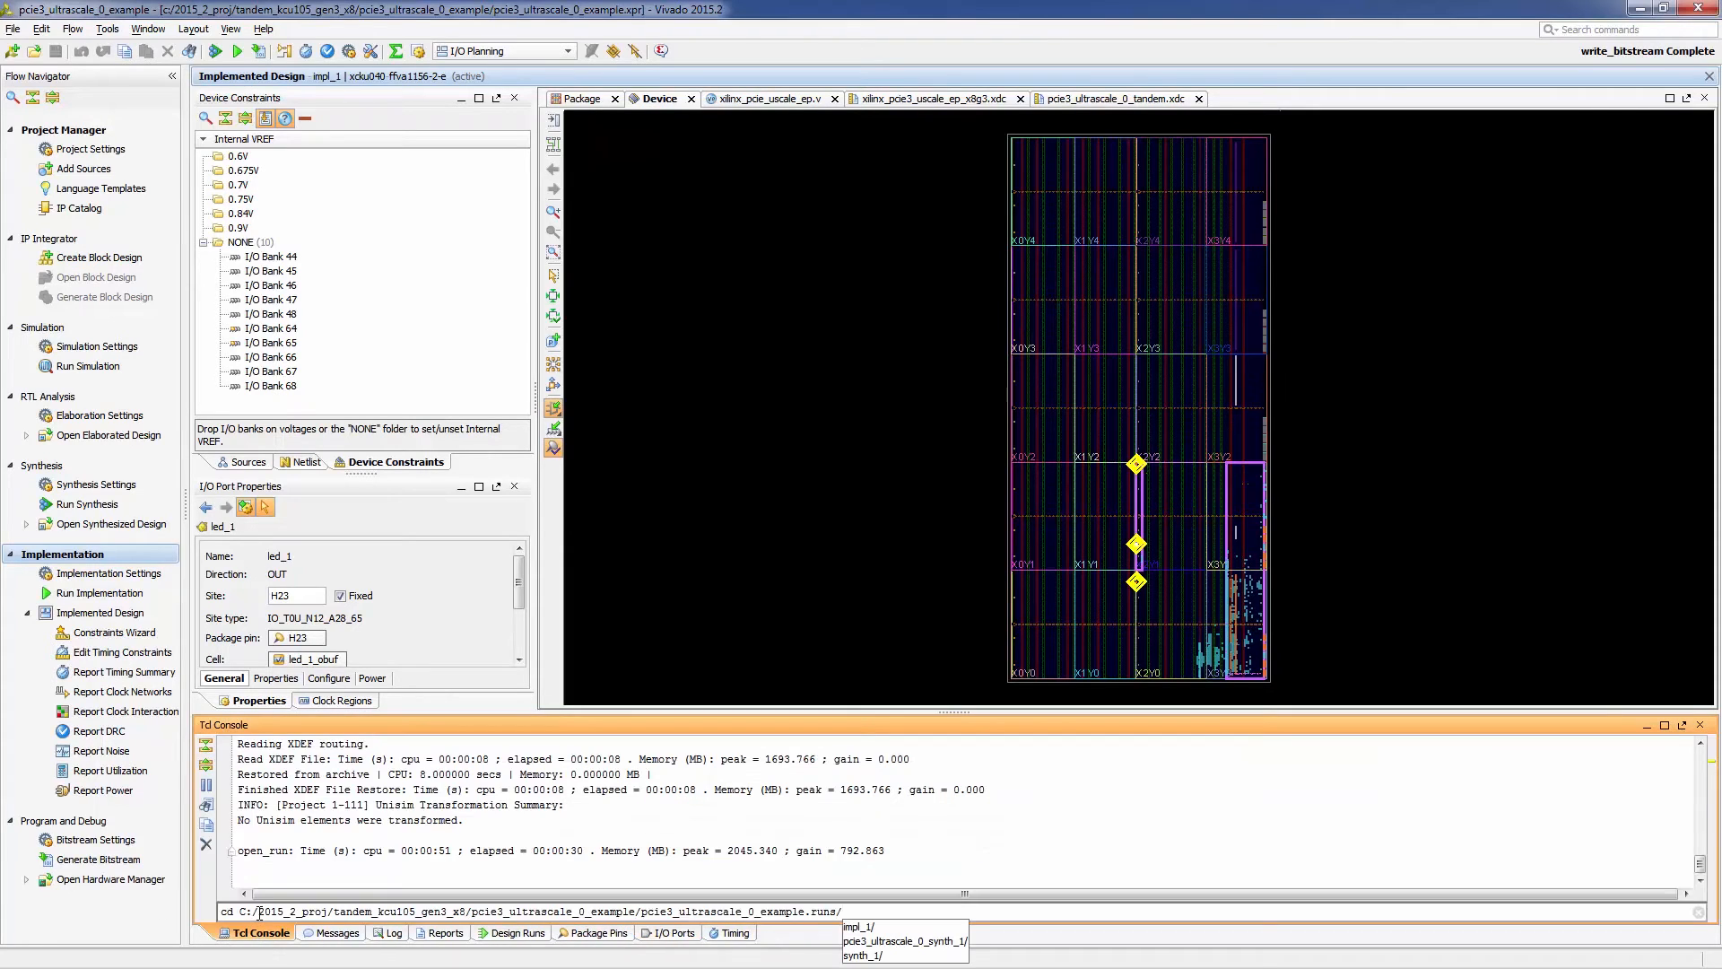
pyautogui.press('Down')
pyautogui.press('Down')
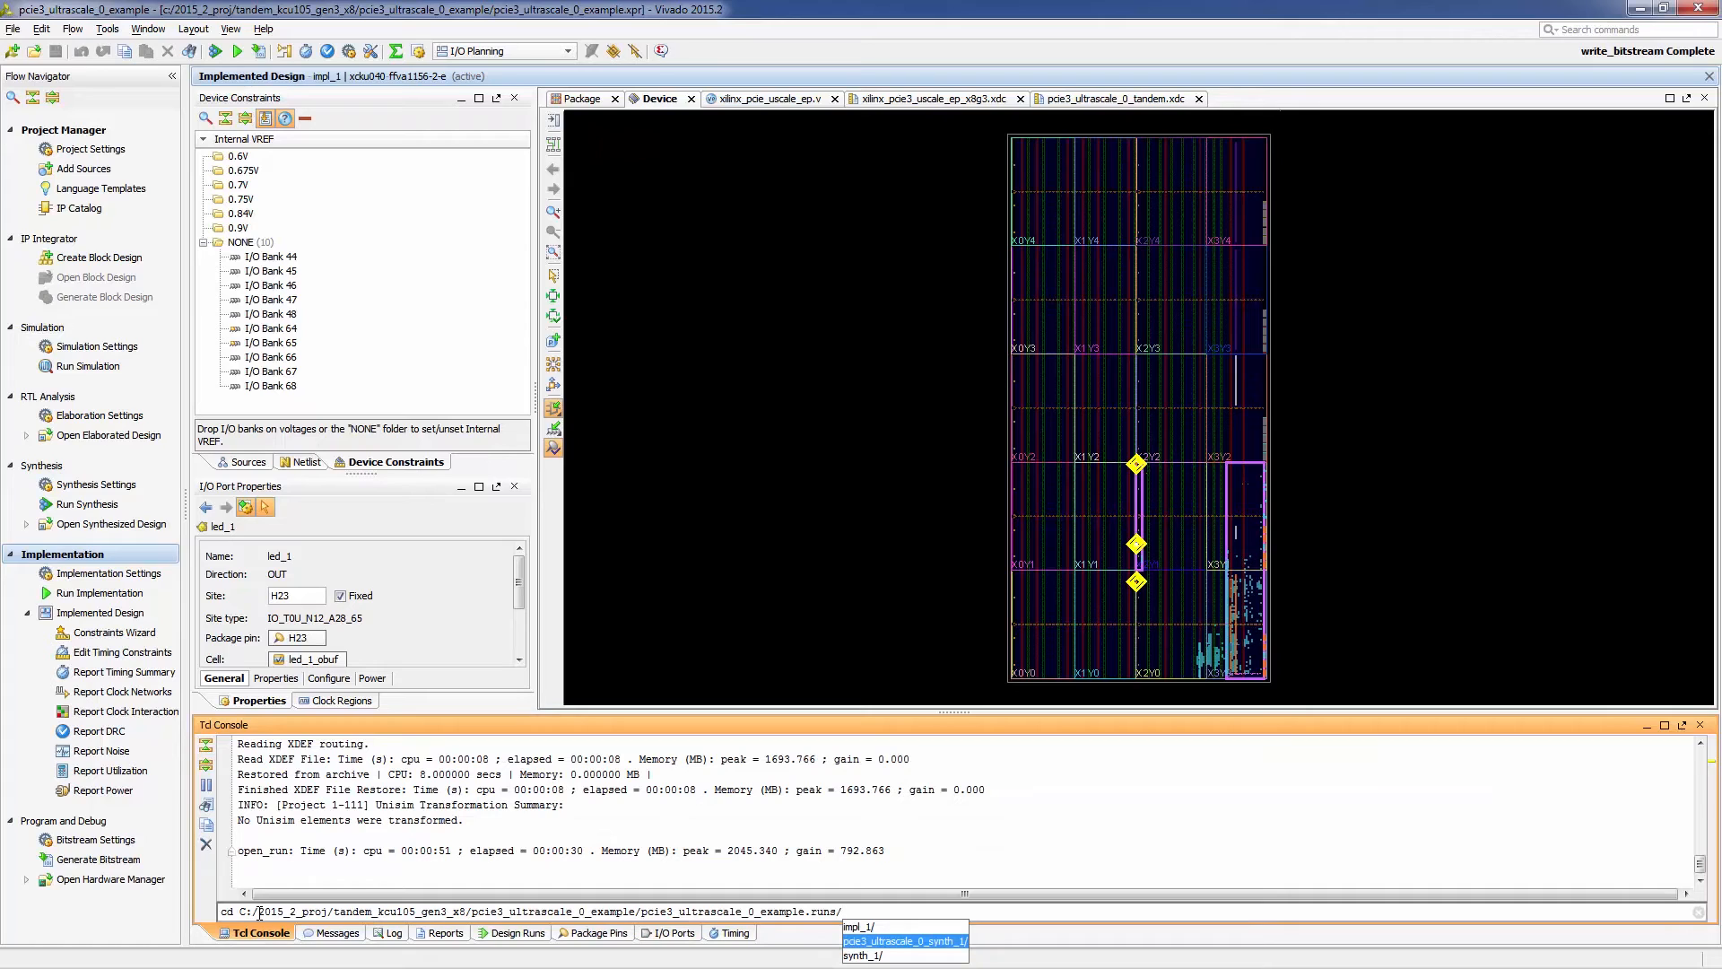
pyautogui.press('Up')
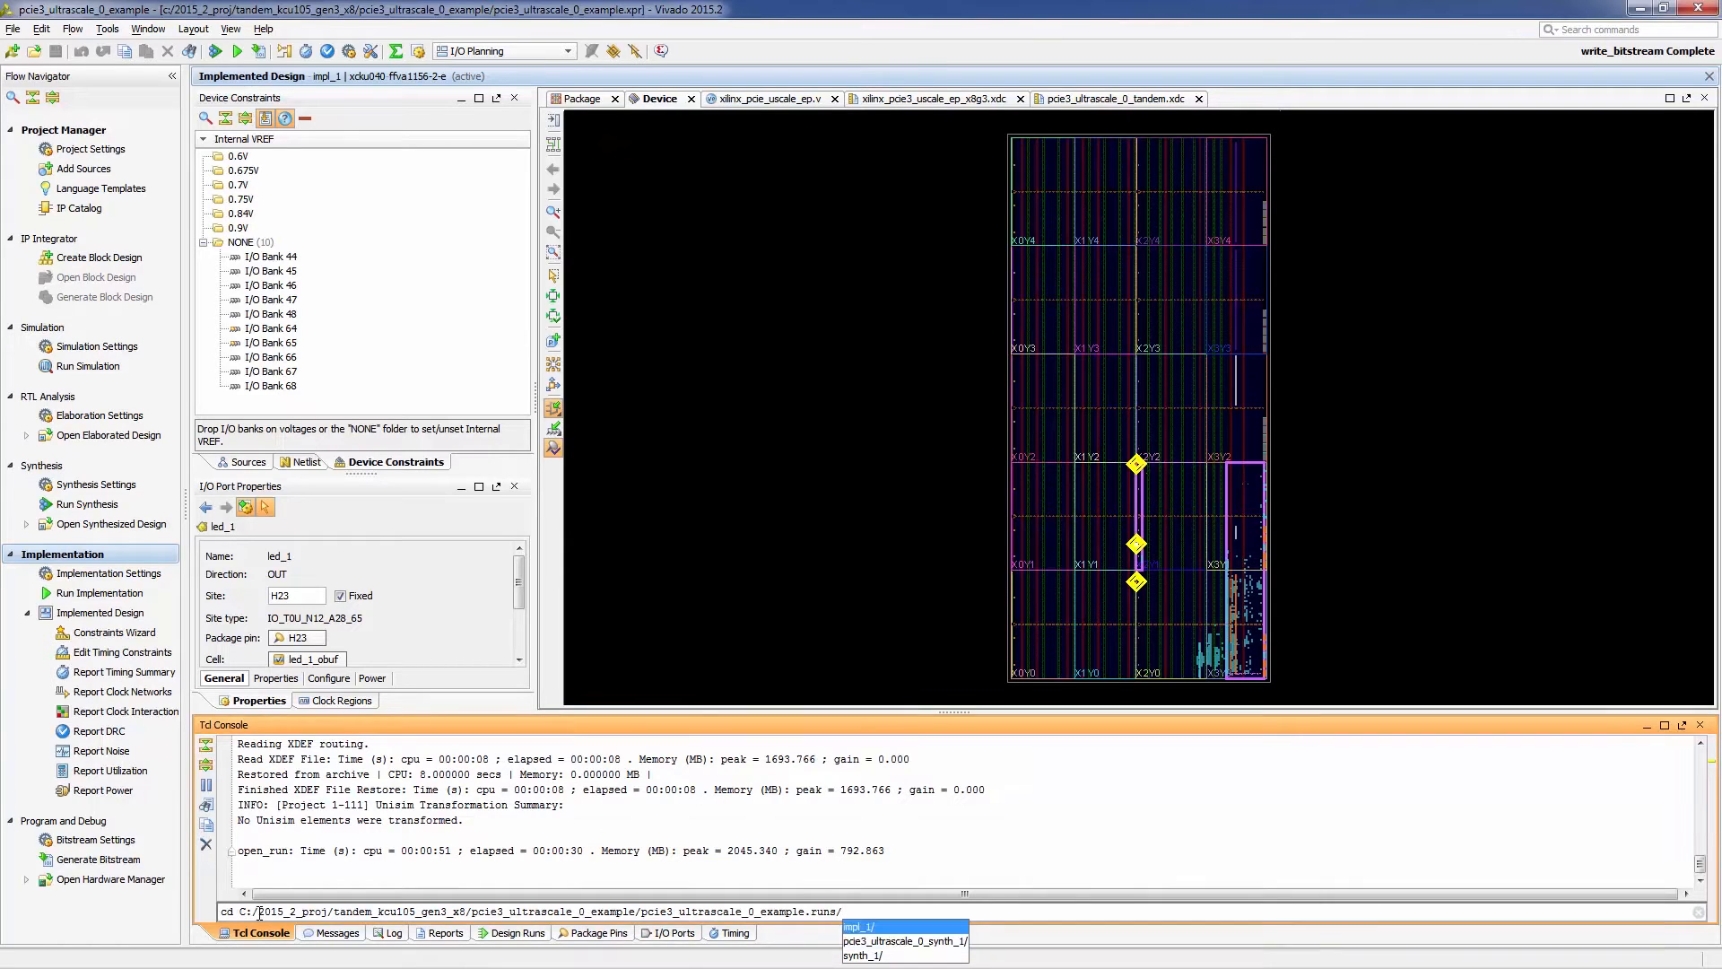
pyautogui.press('Return')
pyautogui.press('Return')
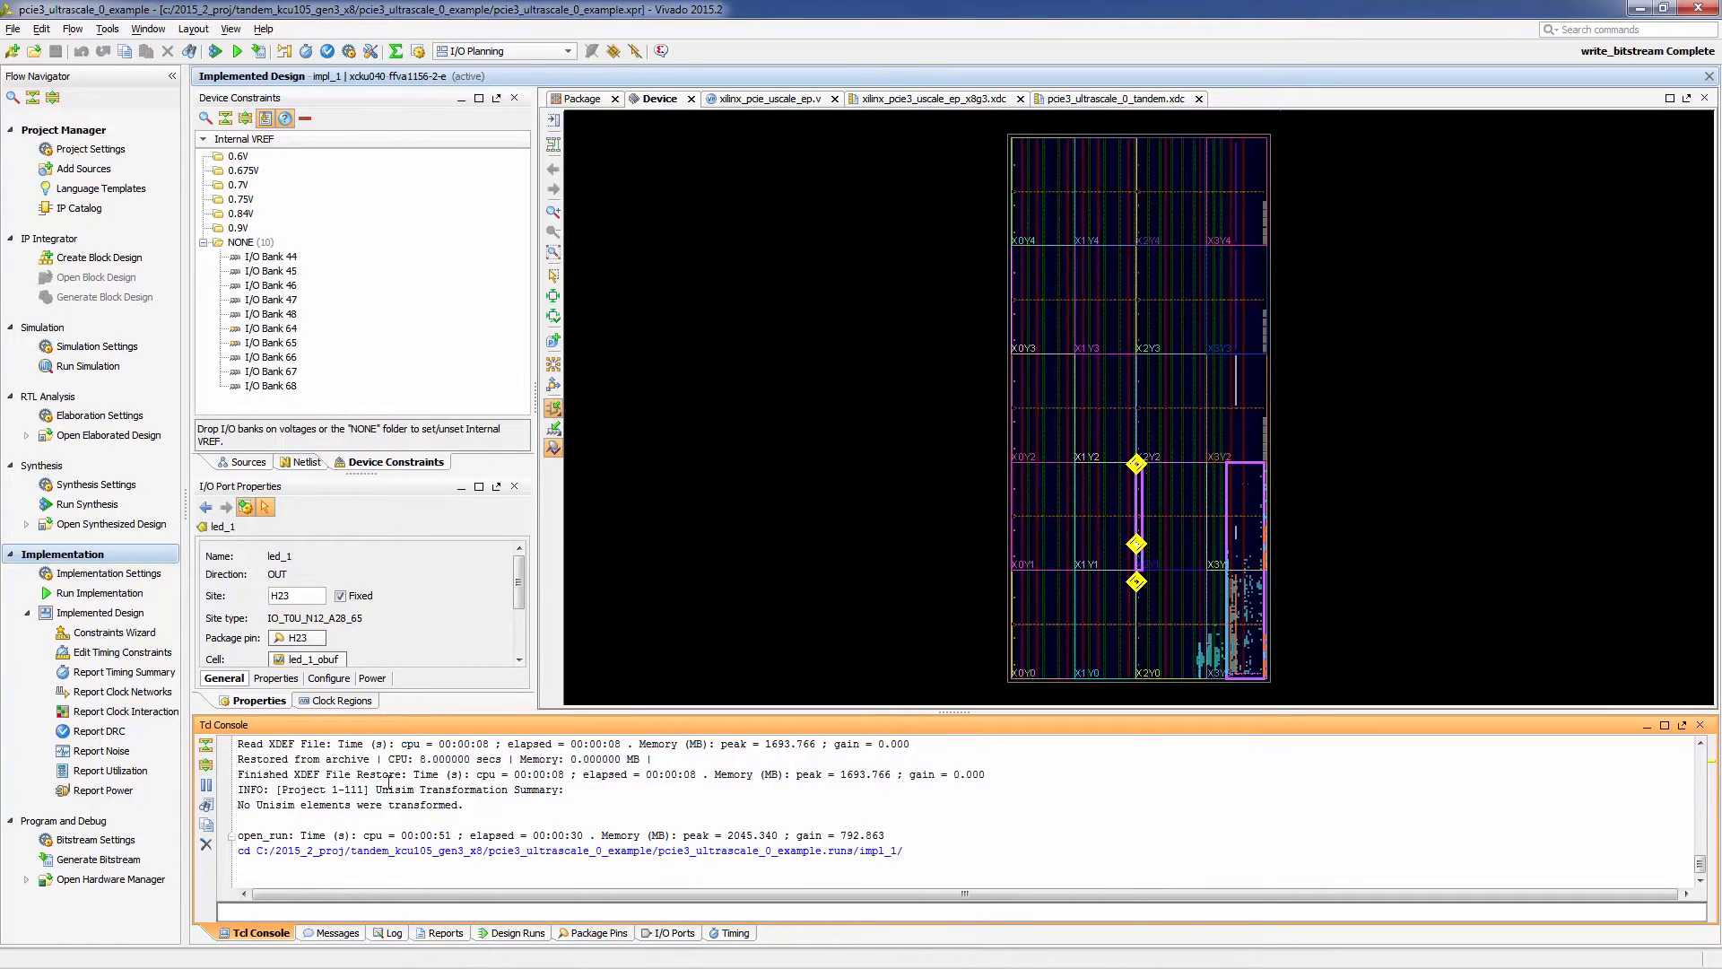
# - Show the example write_cfgmem command in xilinx_pcie3_uscale_ep_x8g3.xdc and list the impl_1 bitstreams with "dir *.bit"
pyautogui.click(1112, 100)
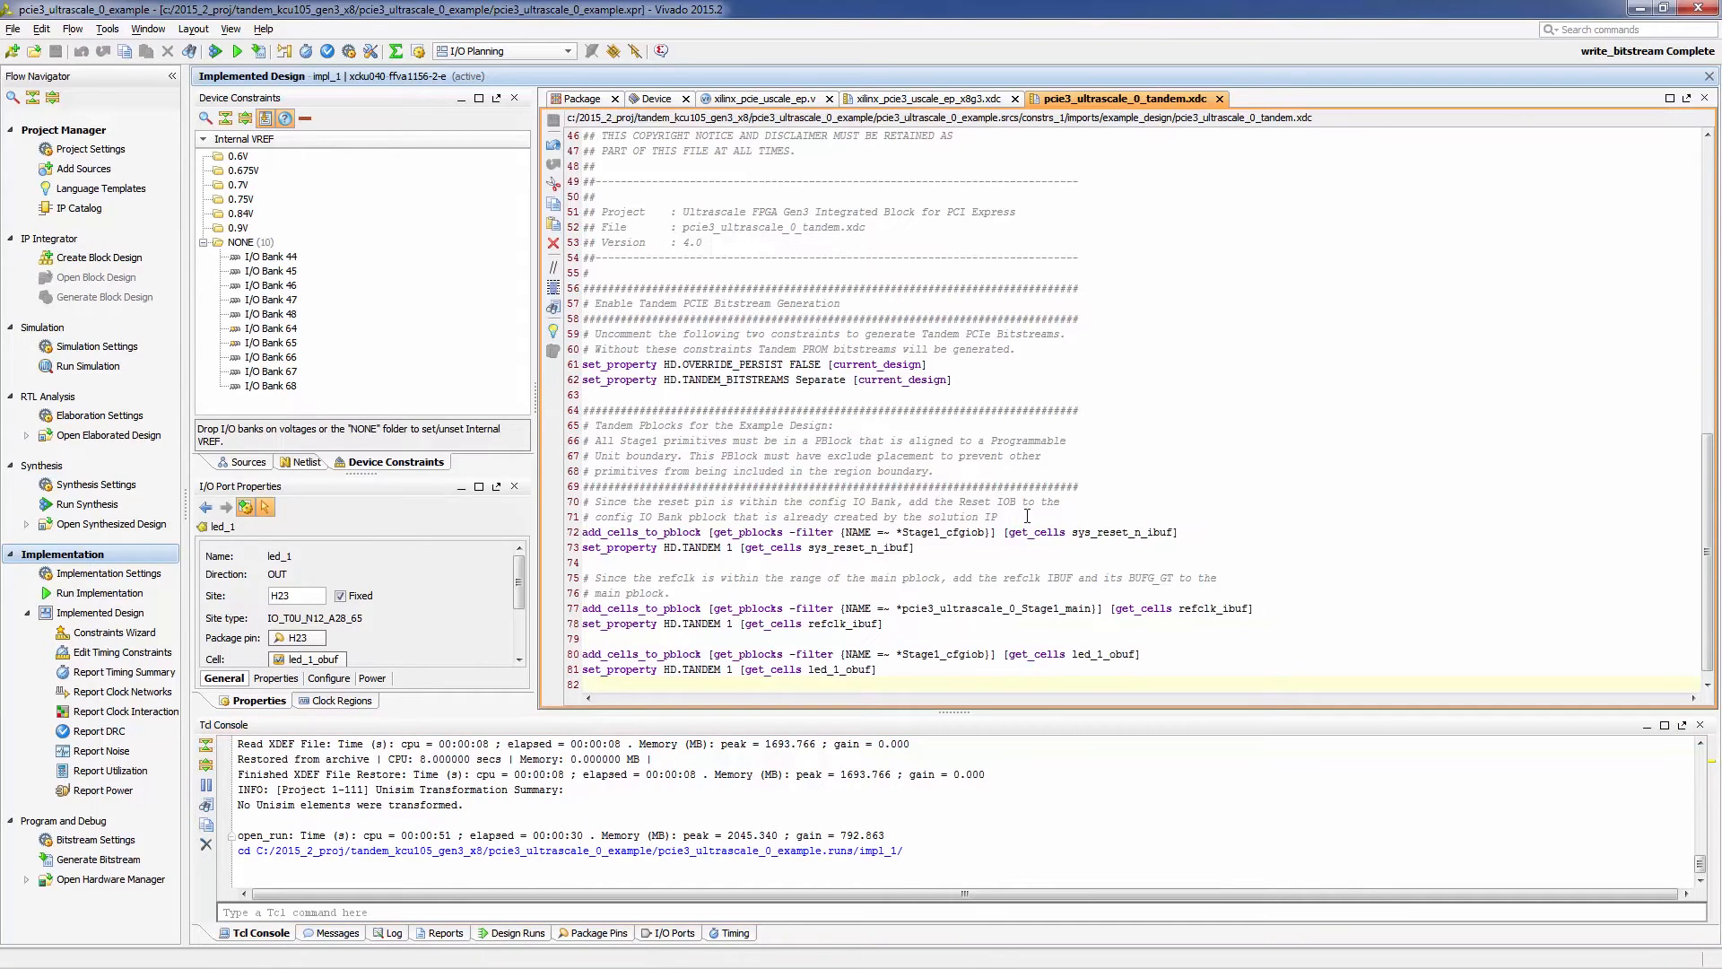
pyautogui.click(976, 102)
pyautogui.click(718, 913)
pyautogui.write('dir *.bit')
pyautogui.press('Return')
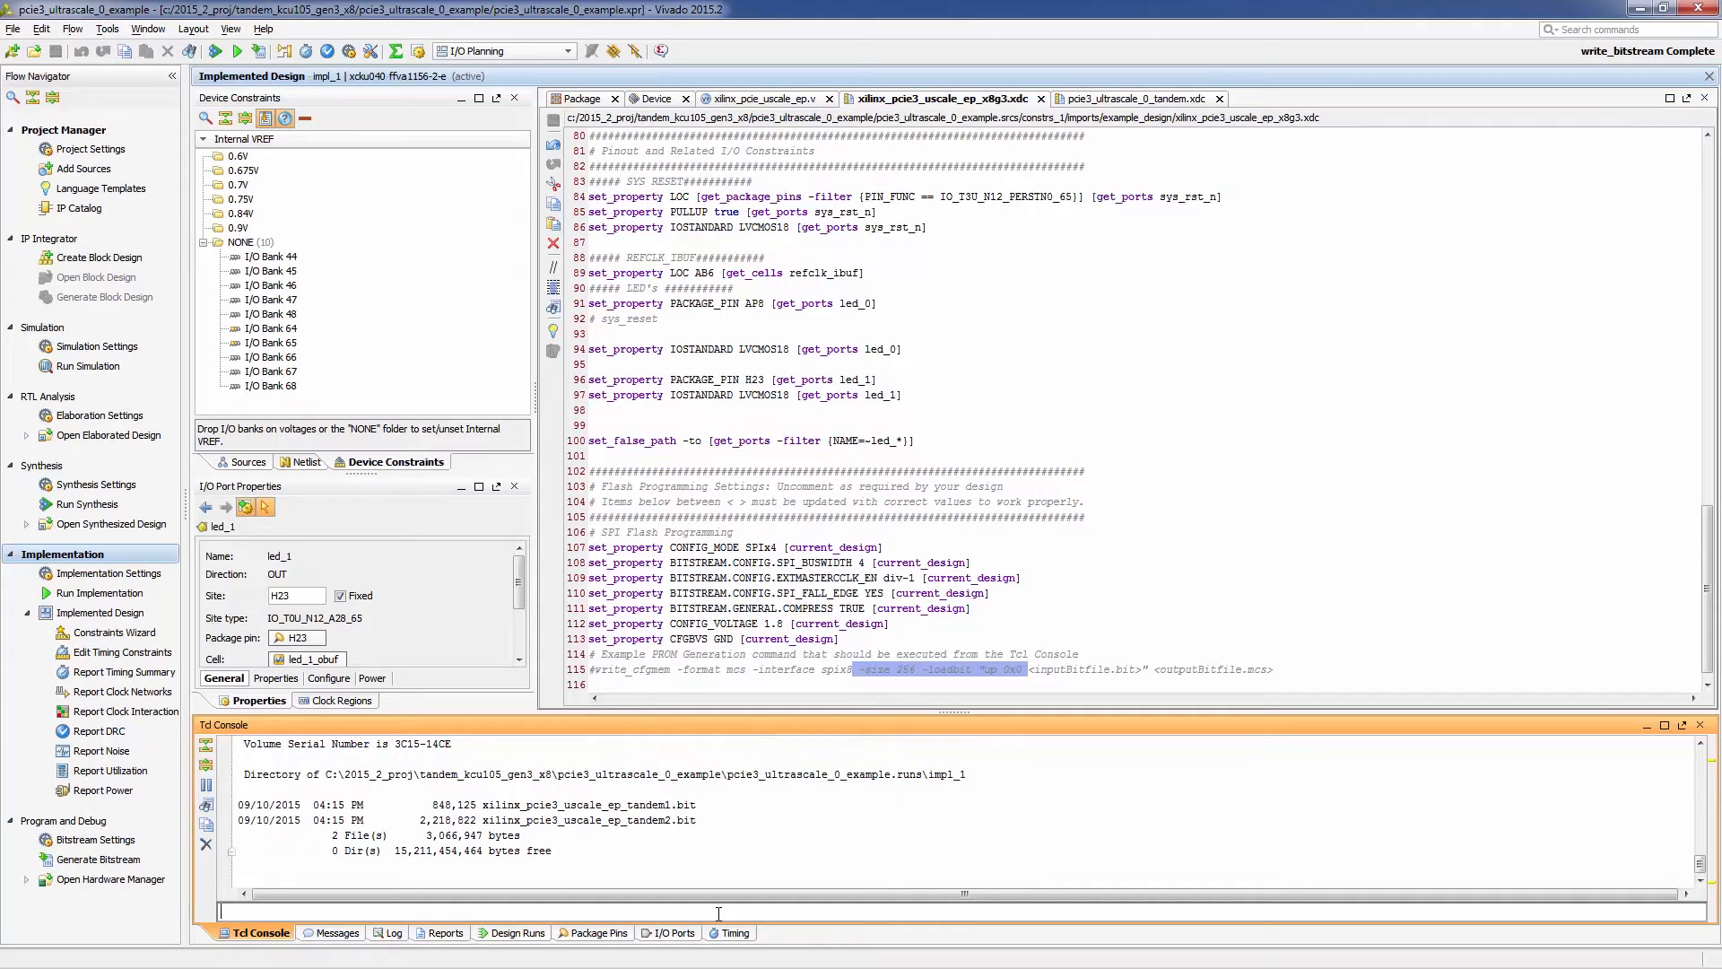
# - Create xilinx_pcie3_uscale_ep_tandem1.mcs from xilinx_pcie3_uscale_ep_tandem1.bit with write_cfgmem (format mcs, interface spix4, size 256, loadbit up 0x0) and list the files with "dir *.bin"
pyautogui.press('Up')
pyautogui.press('Up')
pyautogui.press('Down')
pyautogui.press('Down')
pyautogui.write('write_cfgmem -format mcs -interface spix4  -size 256 -loadbit "up 0x0')
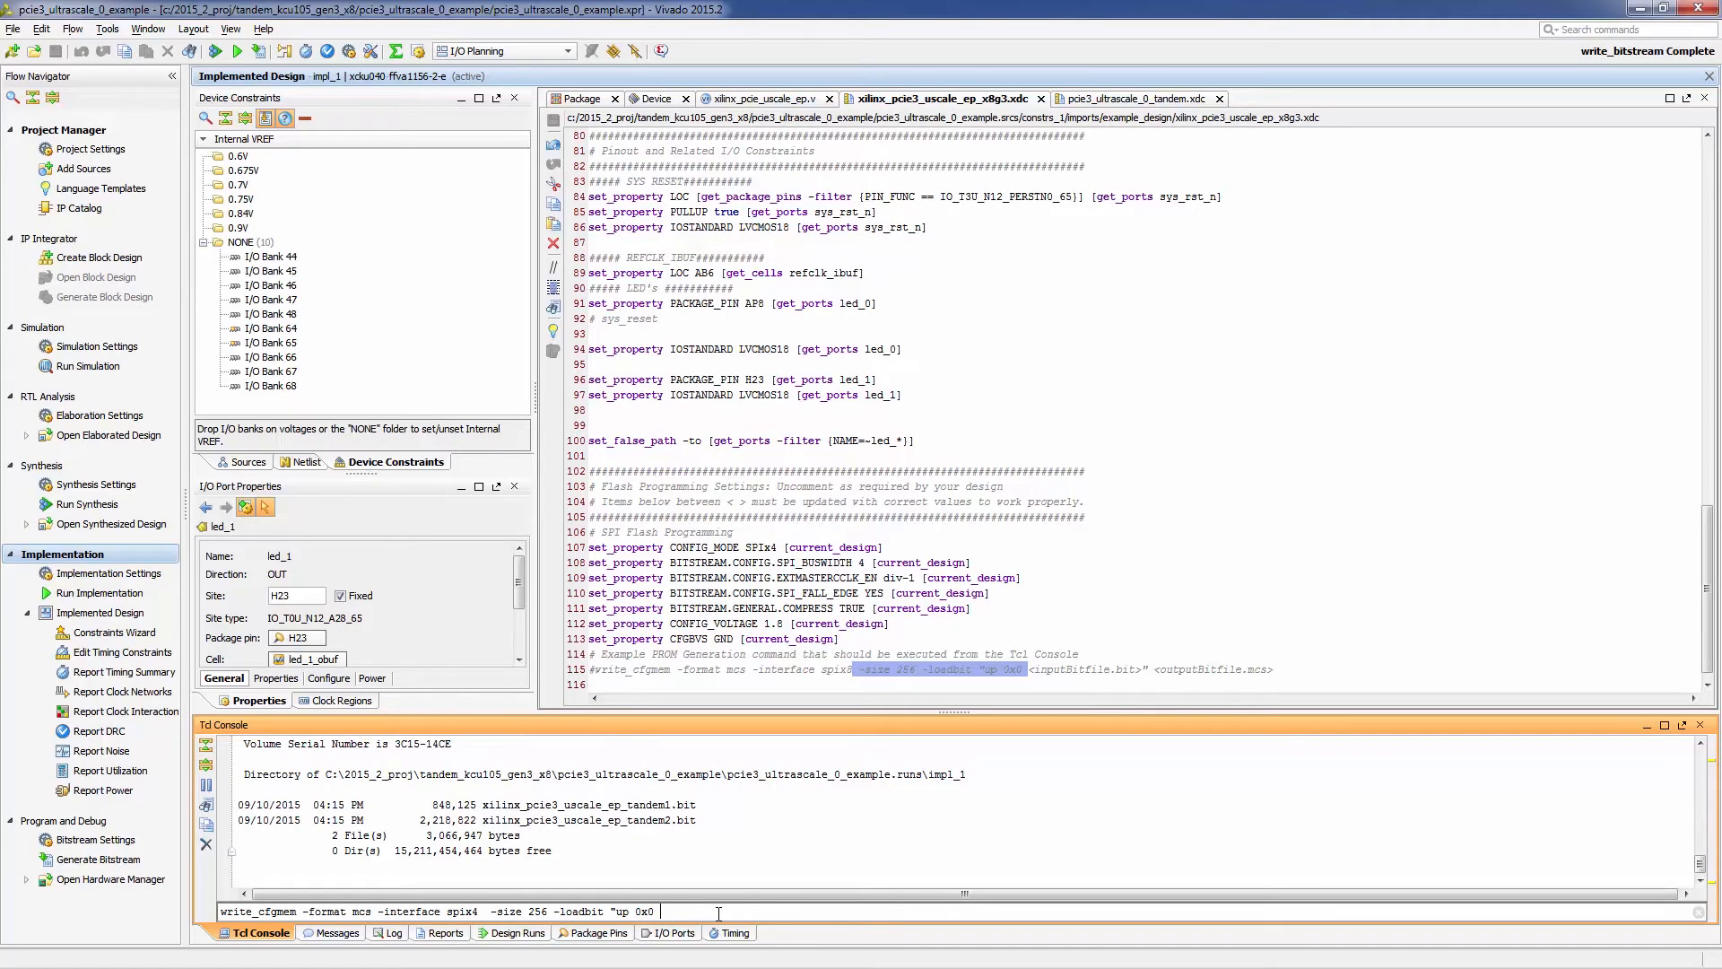
pyautogui.doubleClick(653, 805)
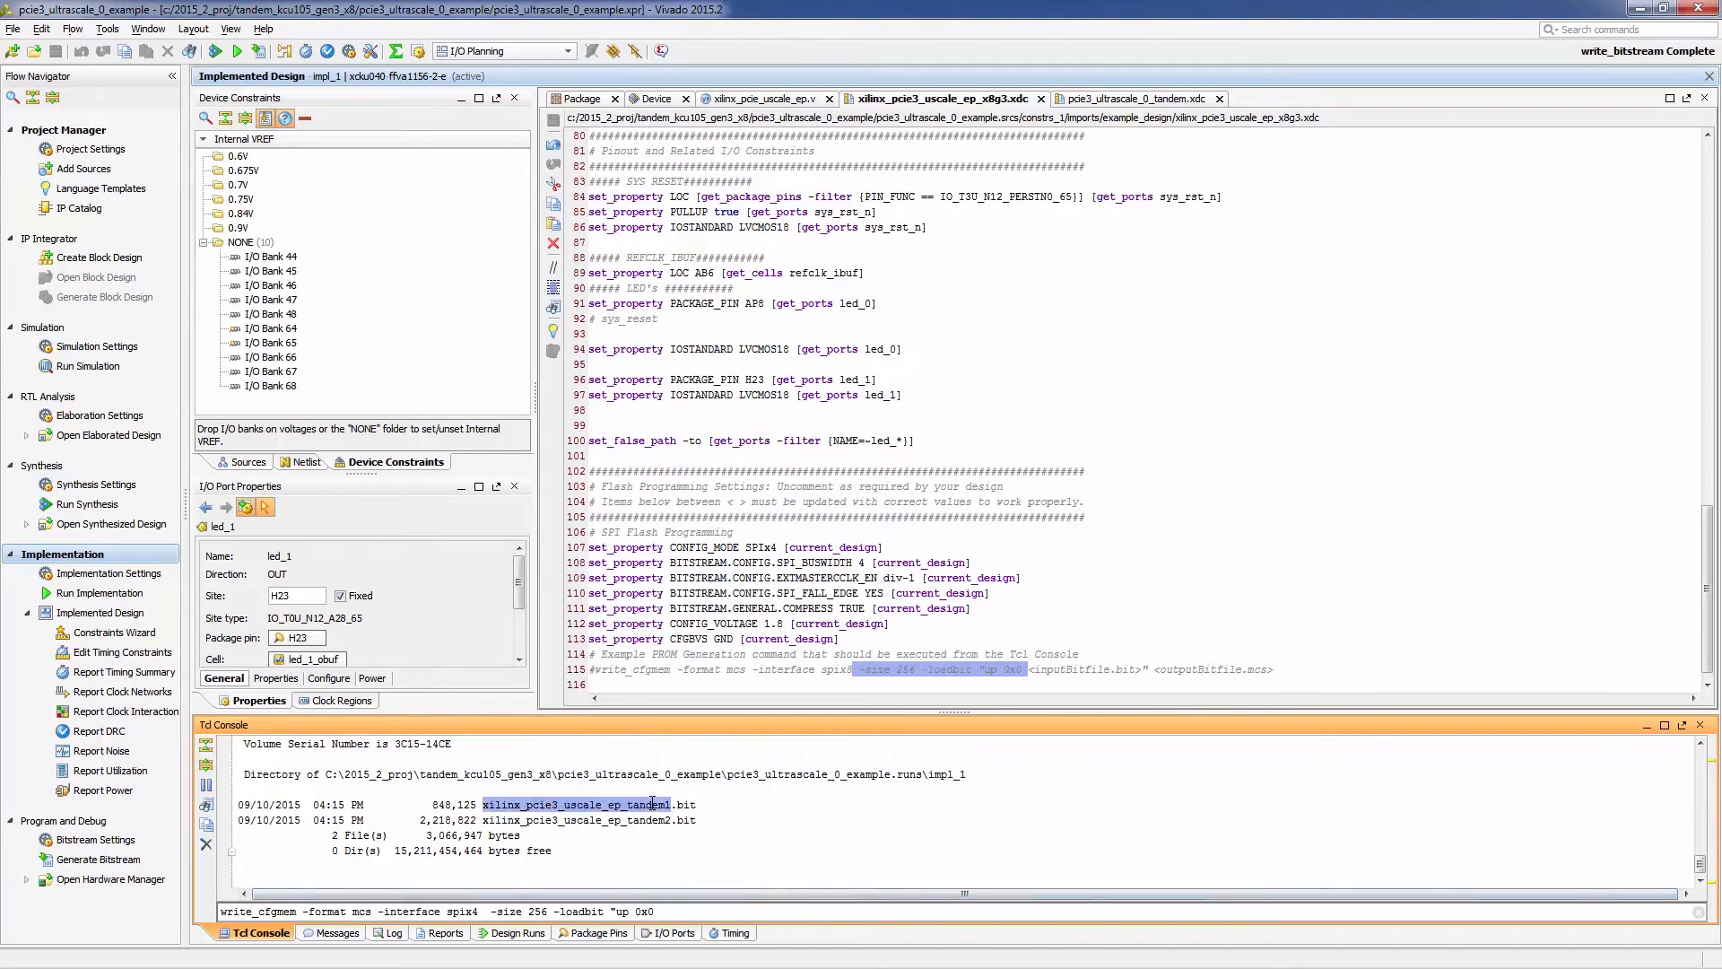
pyautogui.click(691, 912)
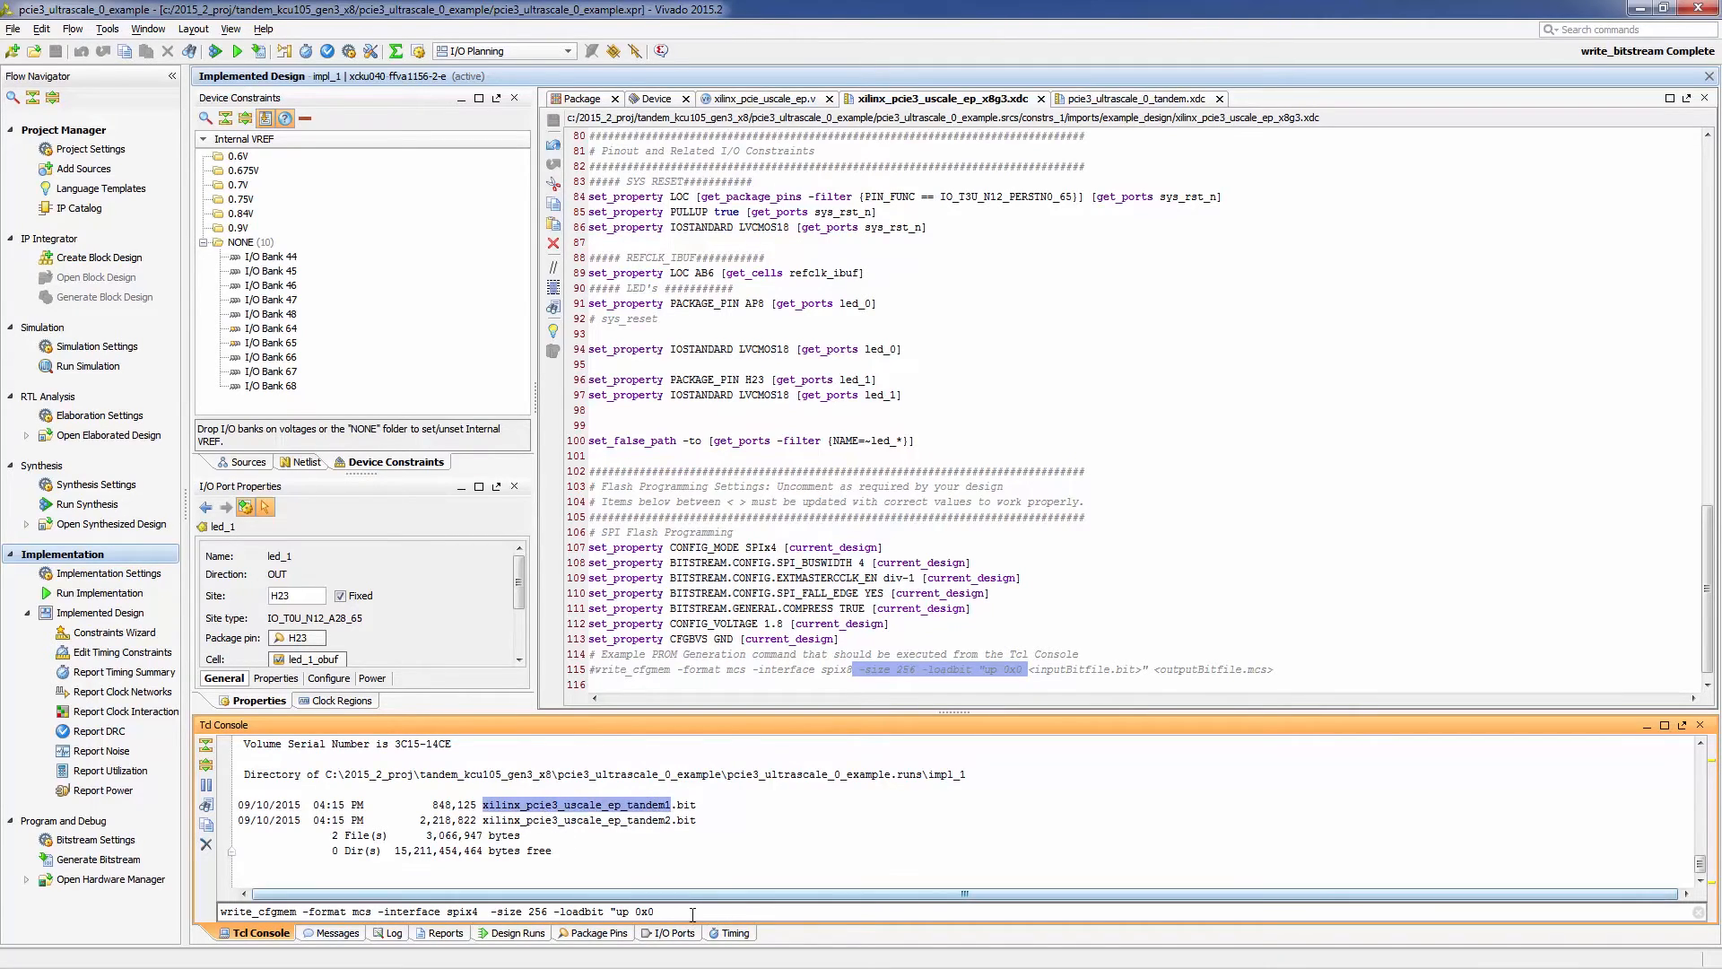
pyautogui.write('xilinx_pcie3_uscale_ep_tandem1')
pyautogui.write('.')
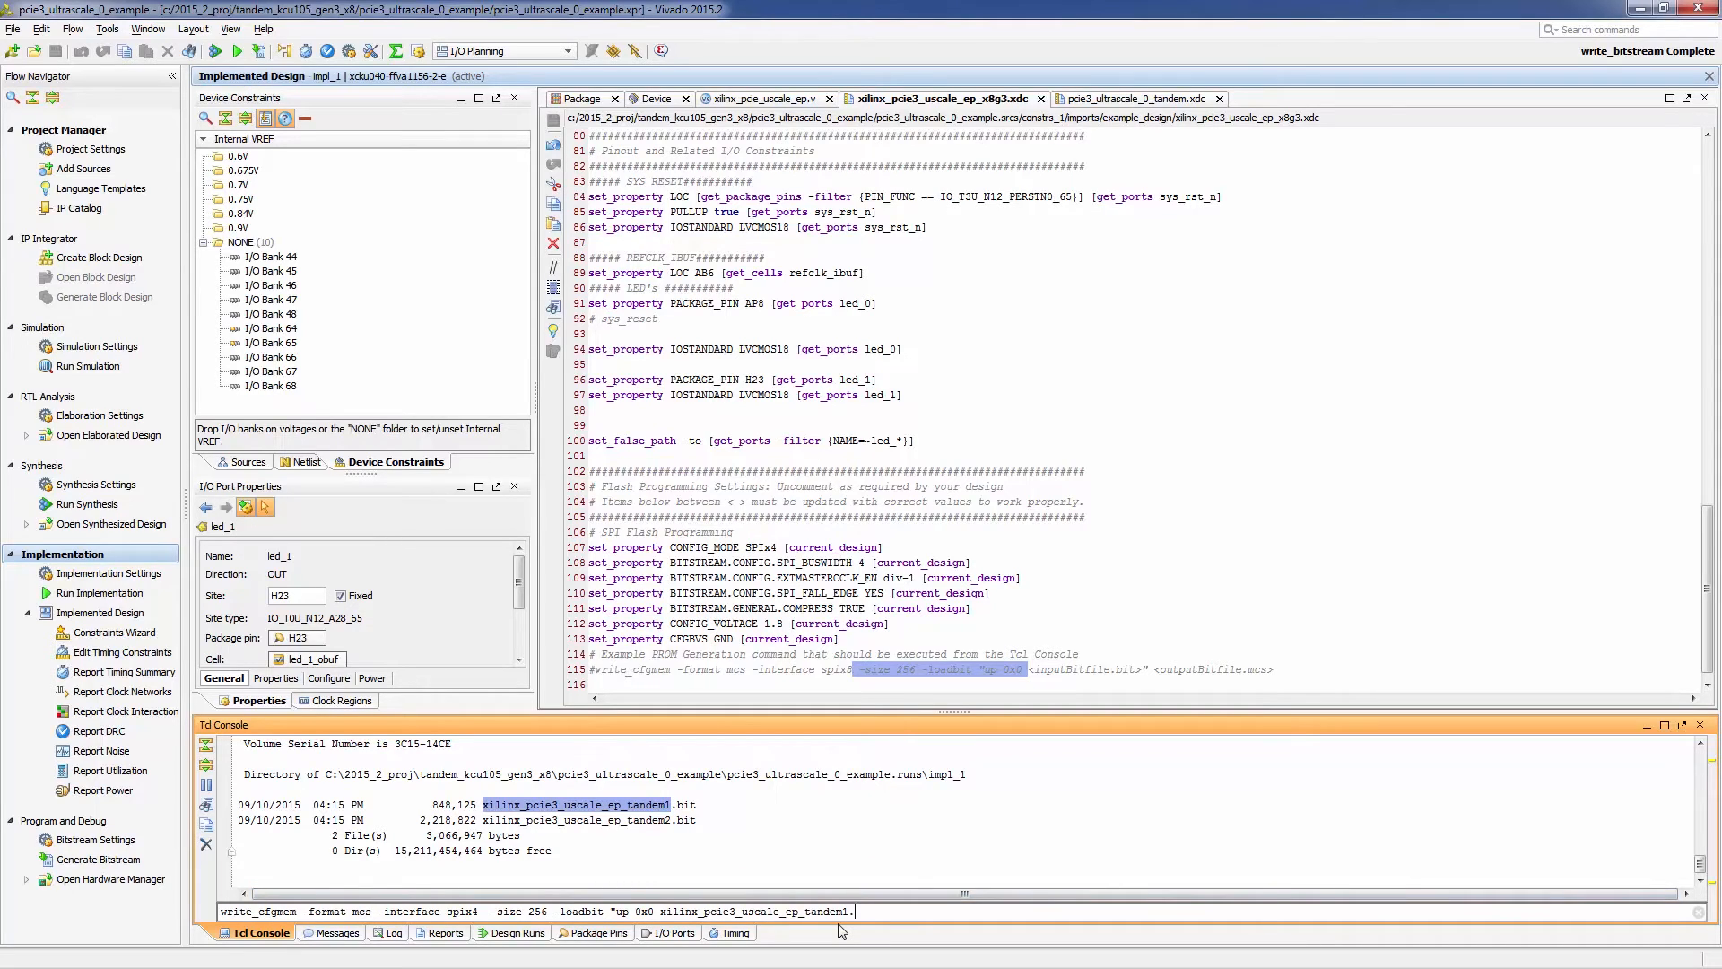
pyautogui.write('bit"')
pyautogui.write('xilinx_pcie3_uscale_ep_tandem1')
pyautogui.write('.mcs')
pyautogui.press('Return')
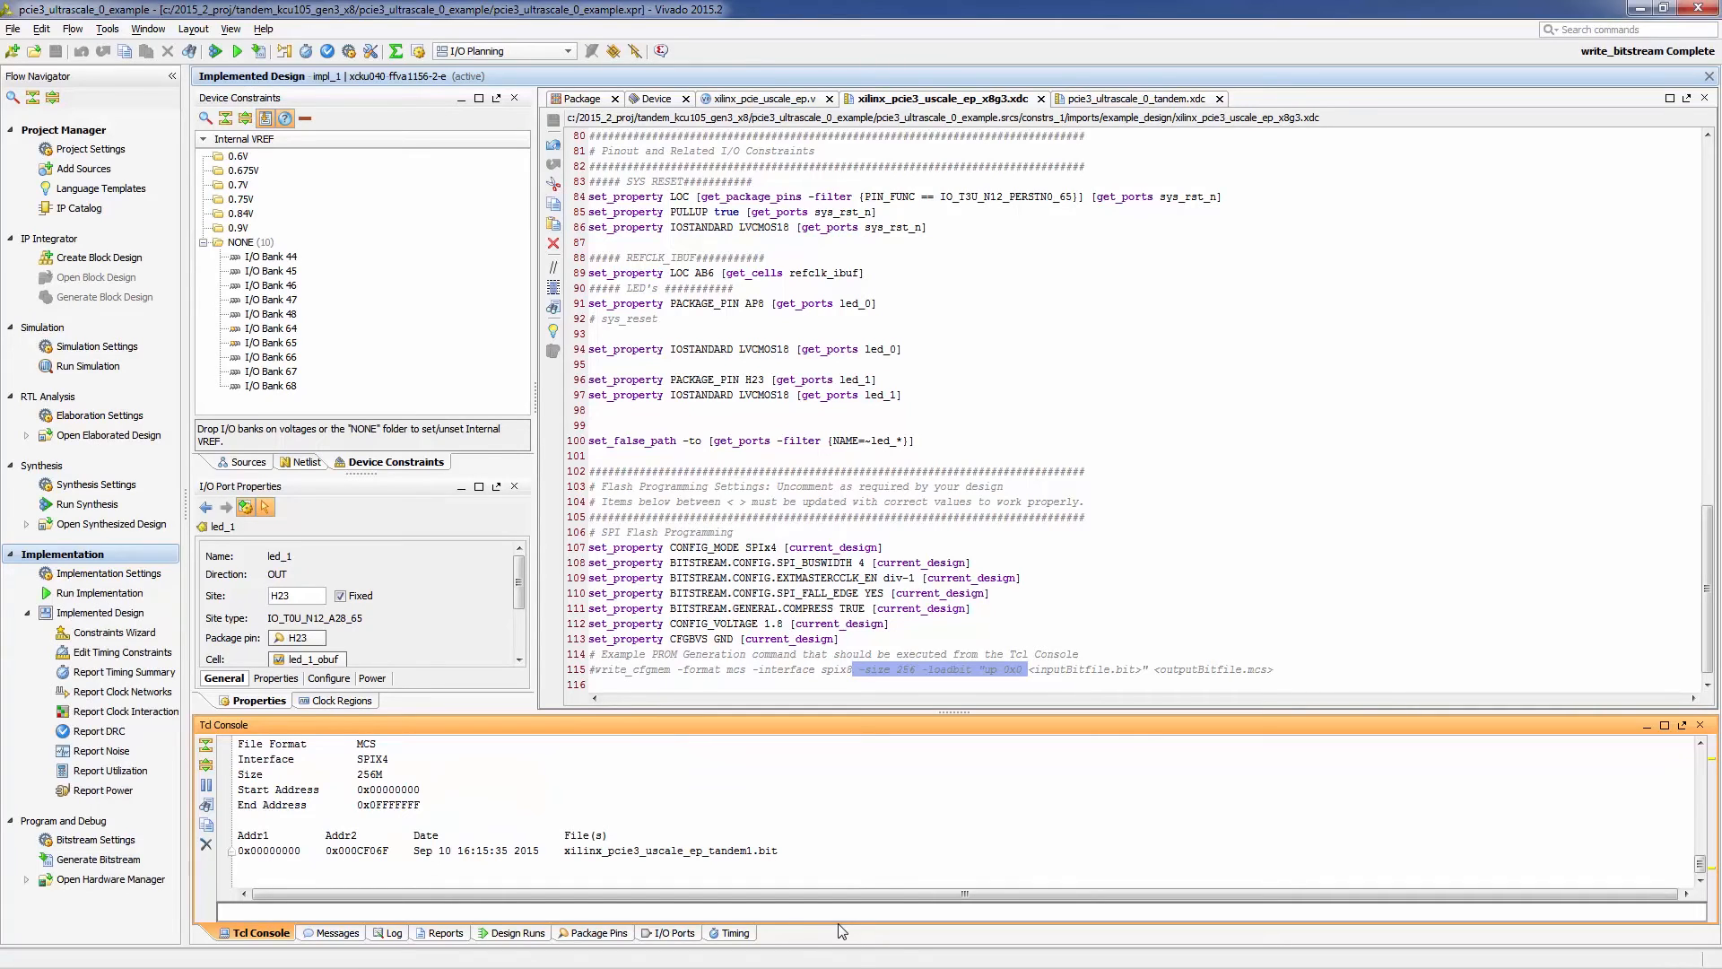
pyautogui.write('dir *.bin')
pyautogui.press('Return')
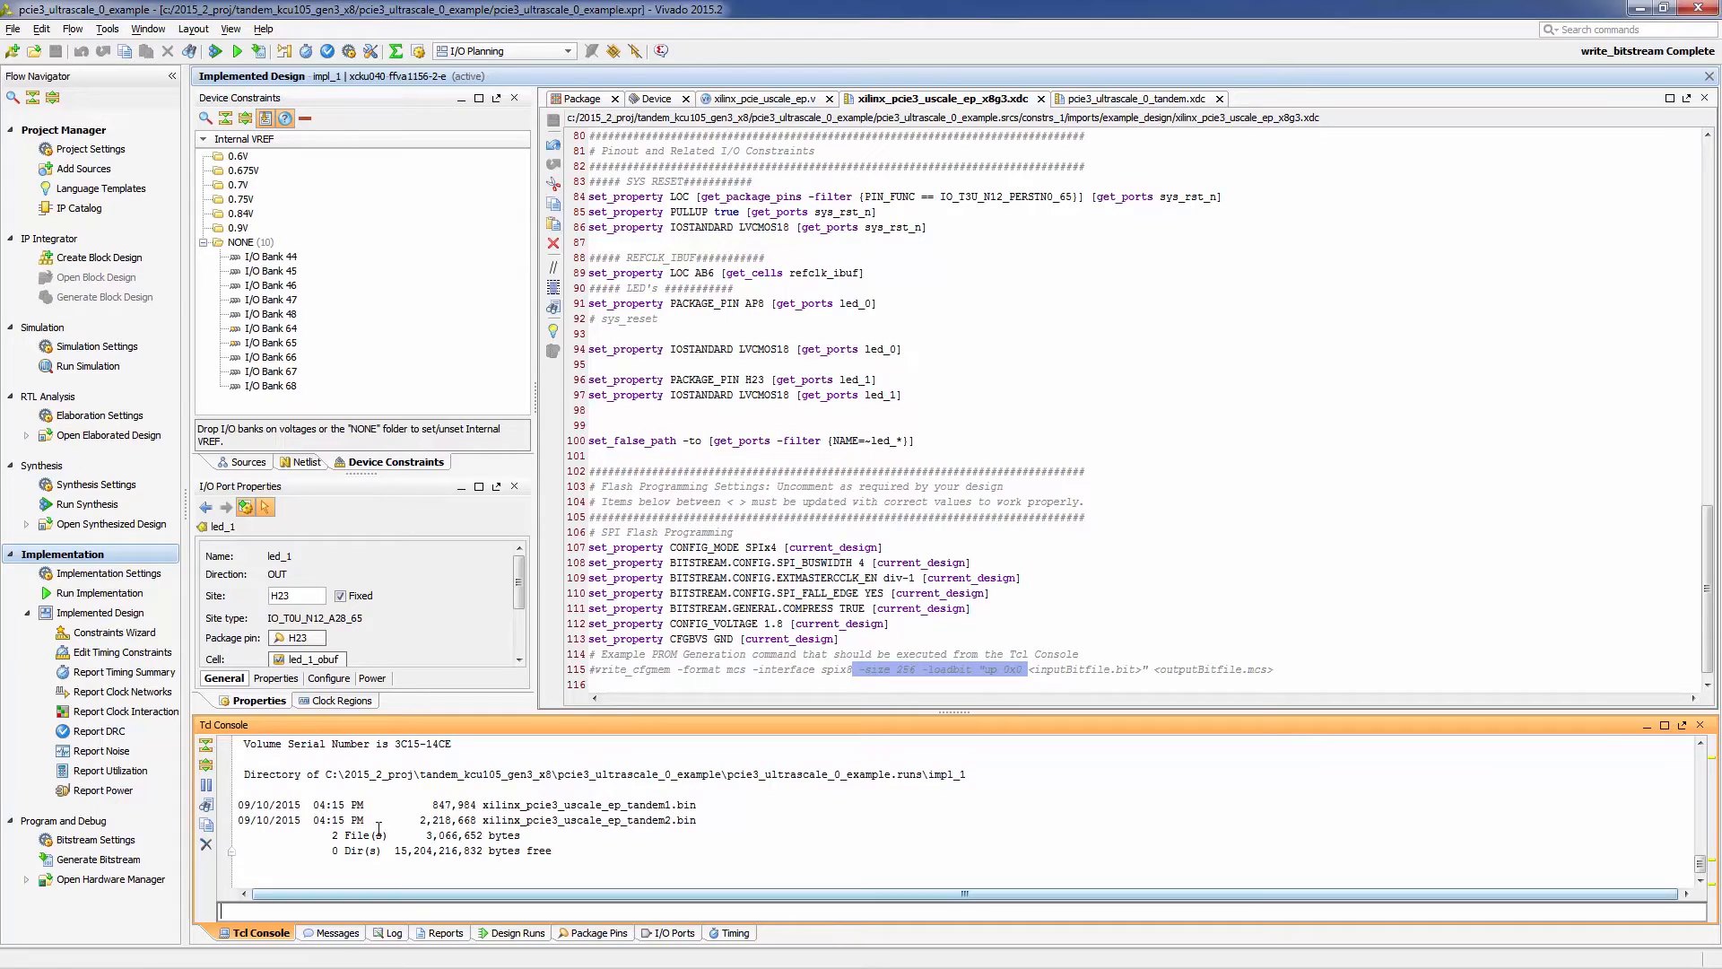
# - Open the Hardware Manager and auto-connect to the local hardware target
pyautogui.click(112, 881)
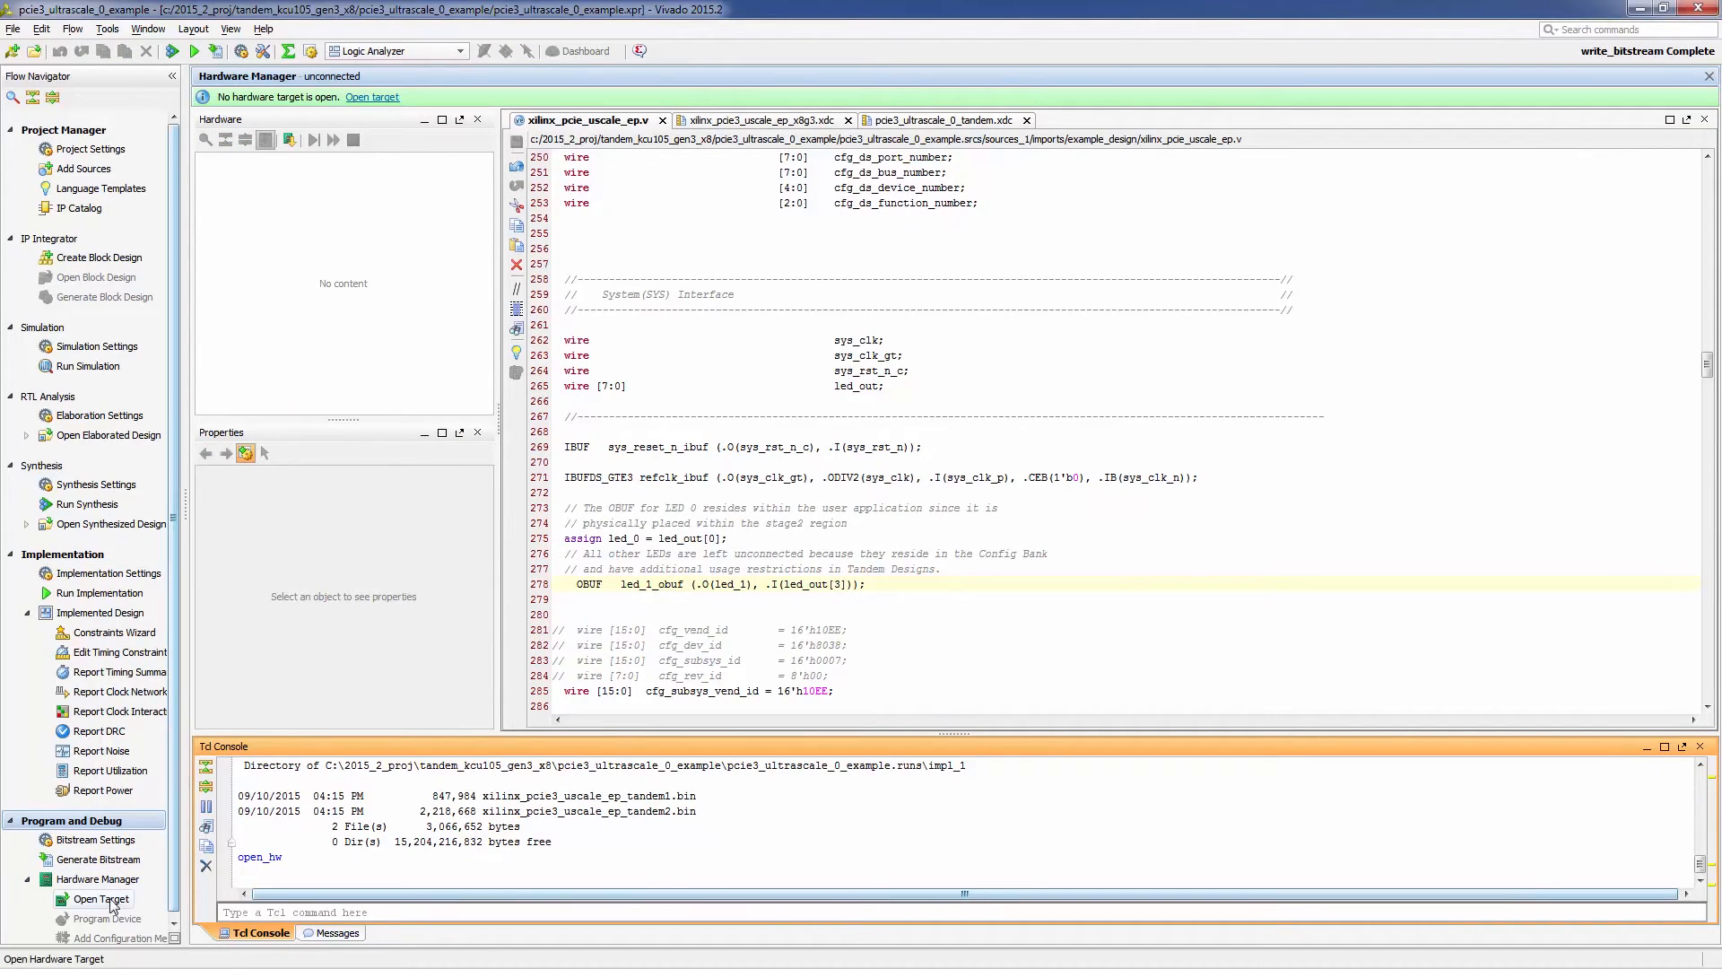
pyautogui.click(372, 97)
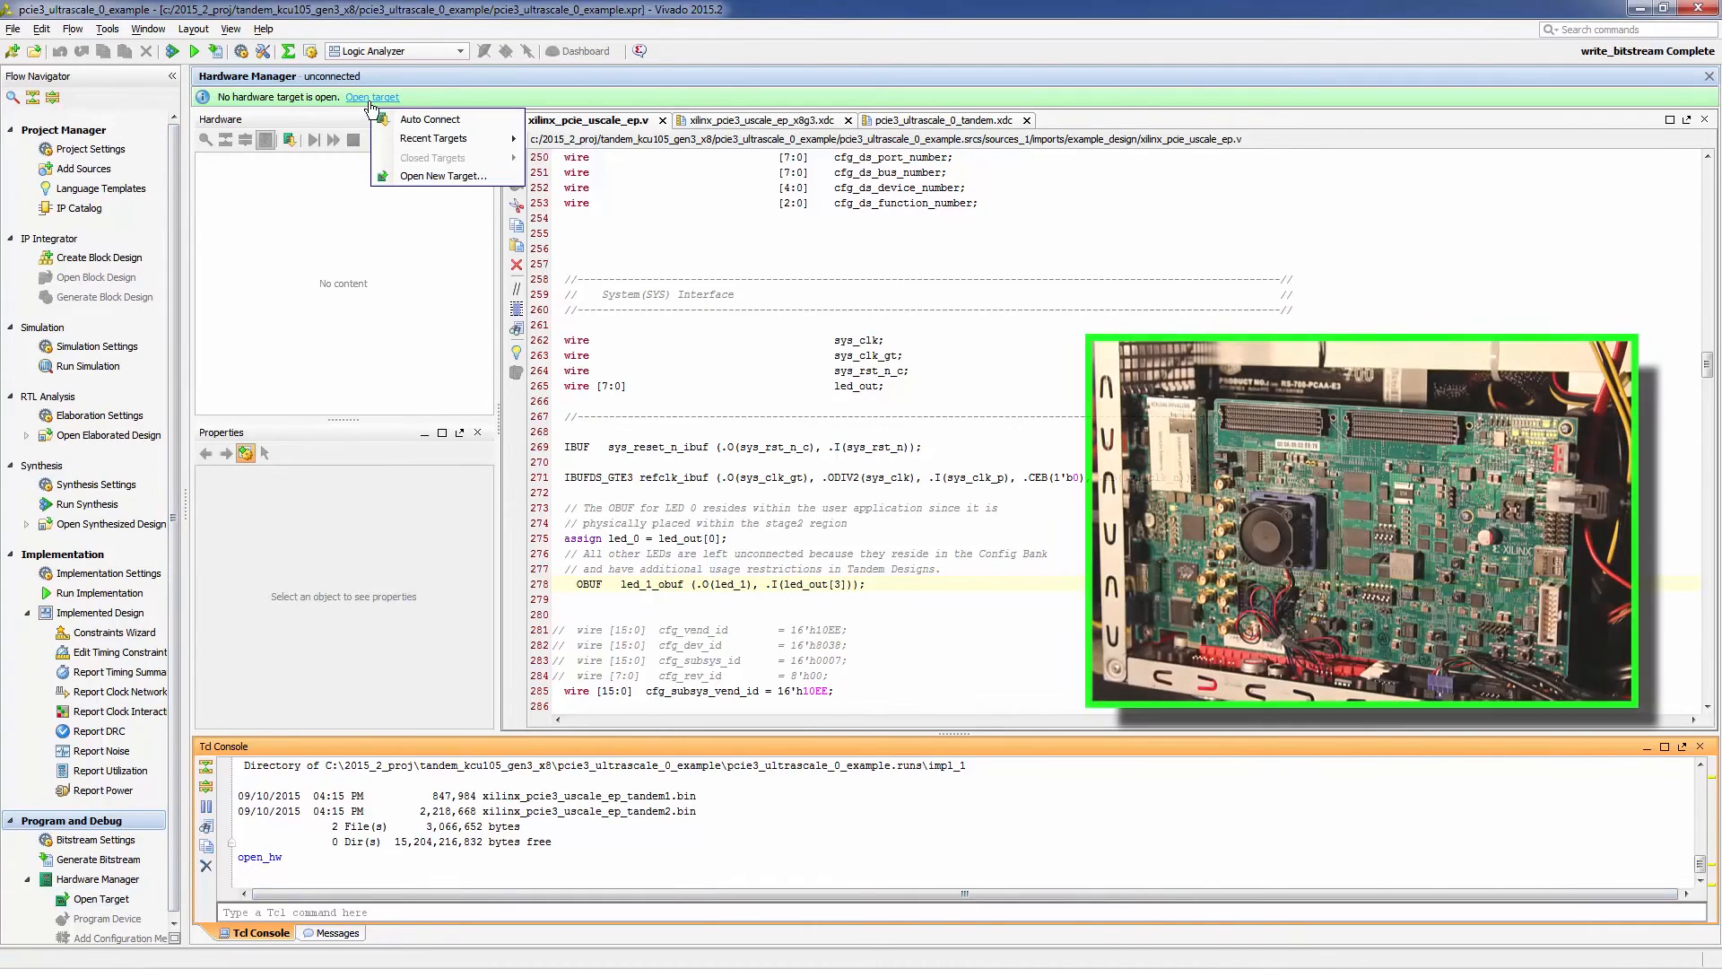
pyautogui.click(392, 121)
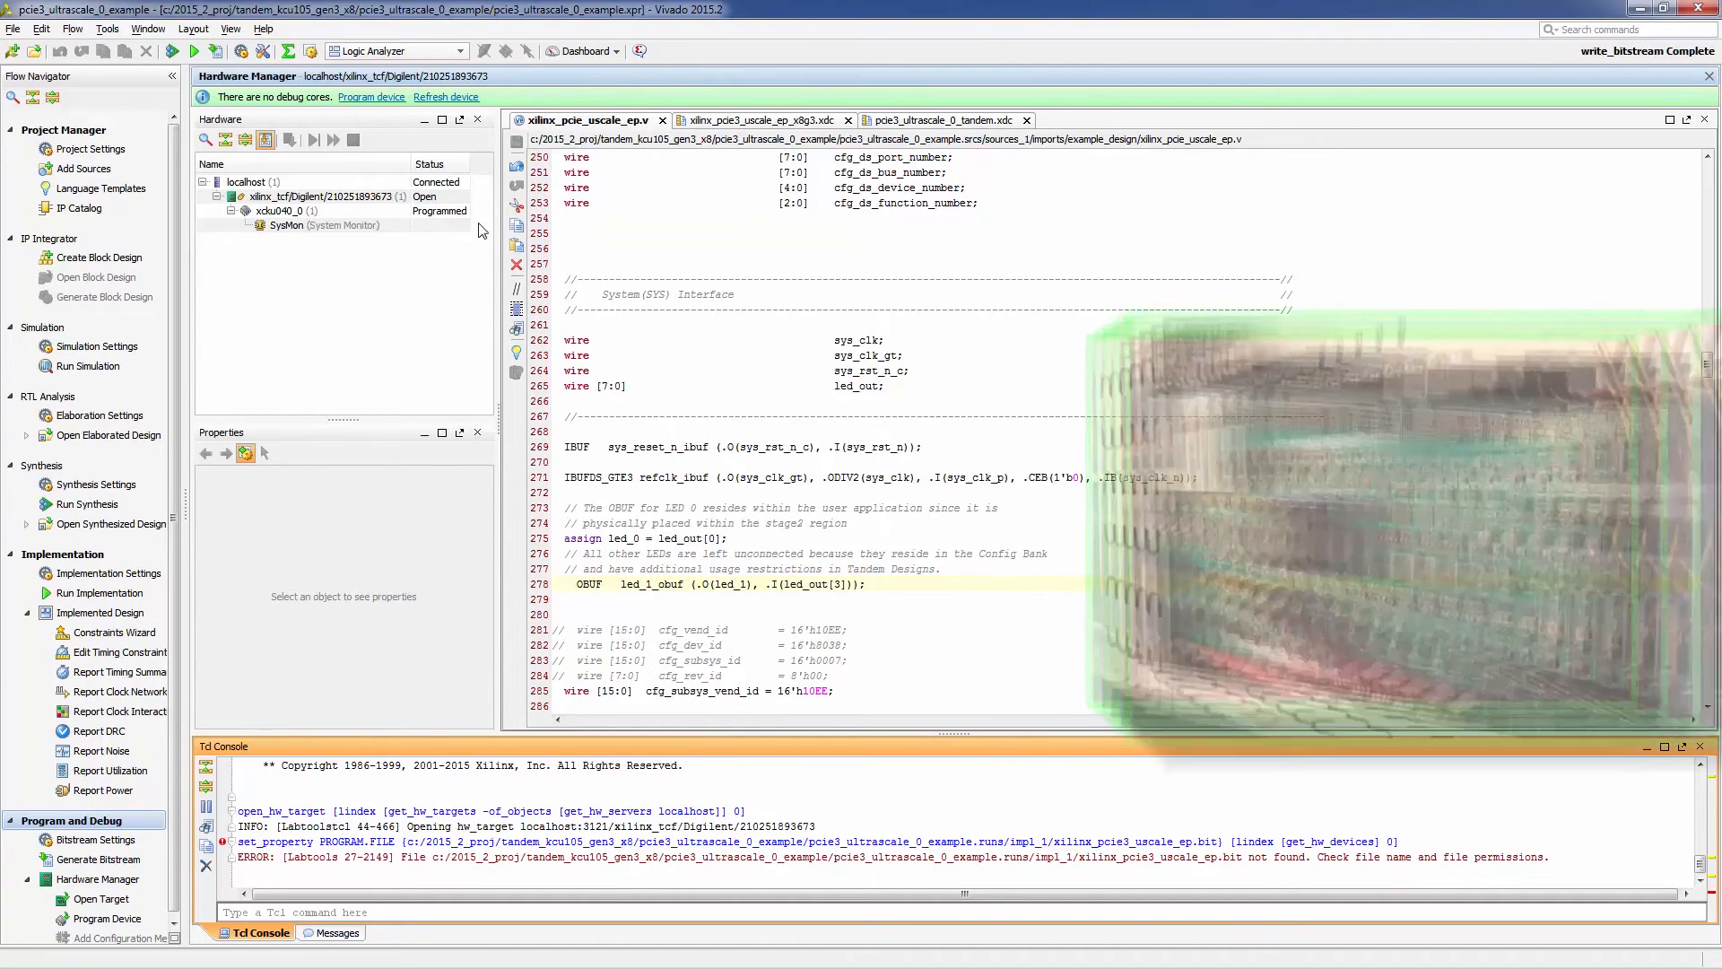
# - Add the n25q256-1.8v-spi-x1_x2_x4 configuration memory device to xcku040_0, searching the parts for "q256"
pyautogui.click(364, 213)
pyautogui.rightClick(364, 213)
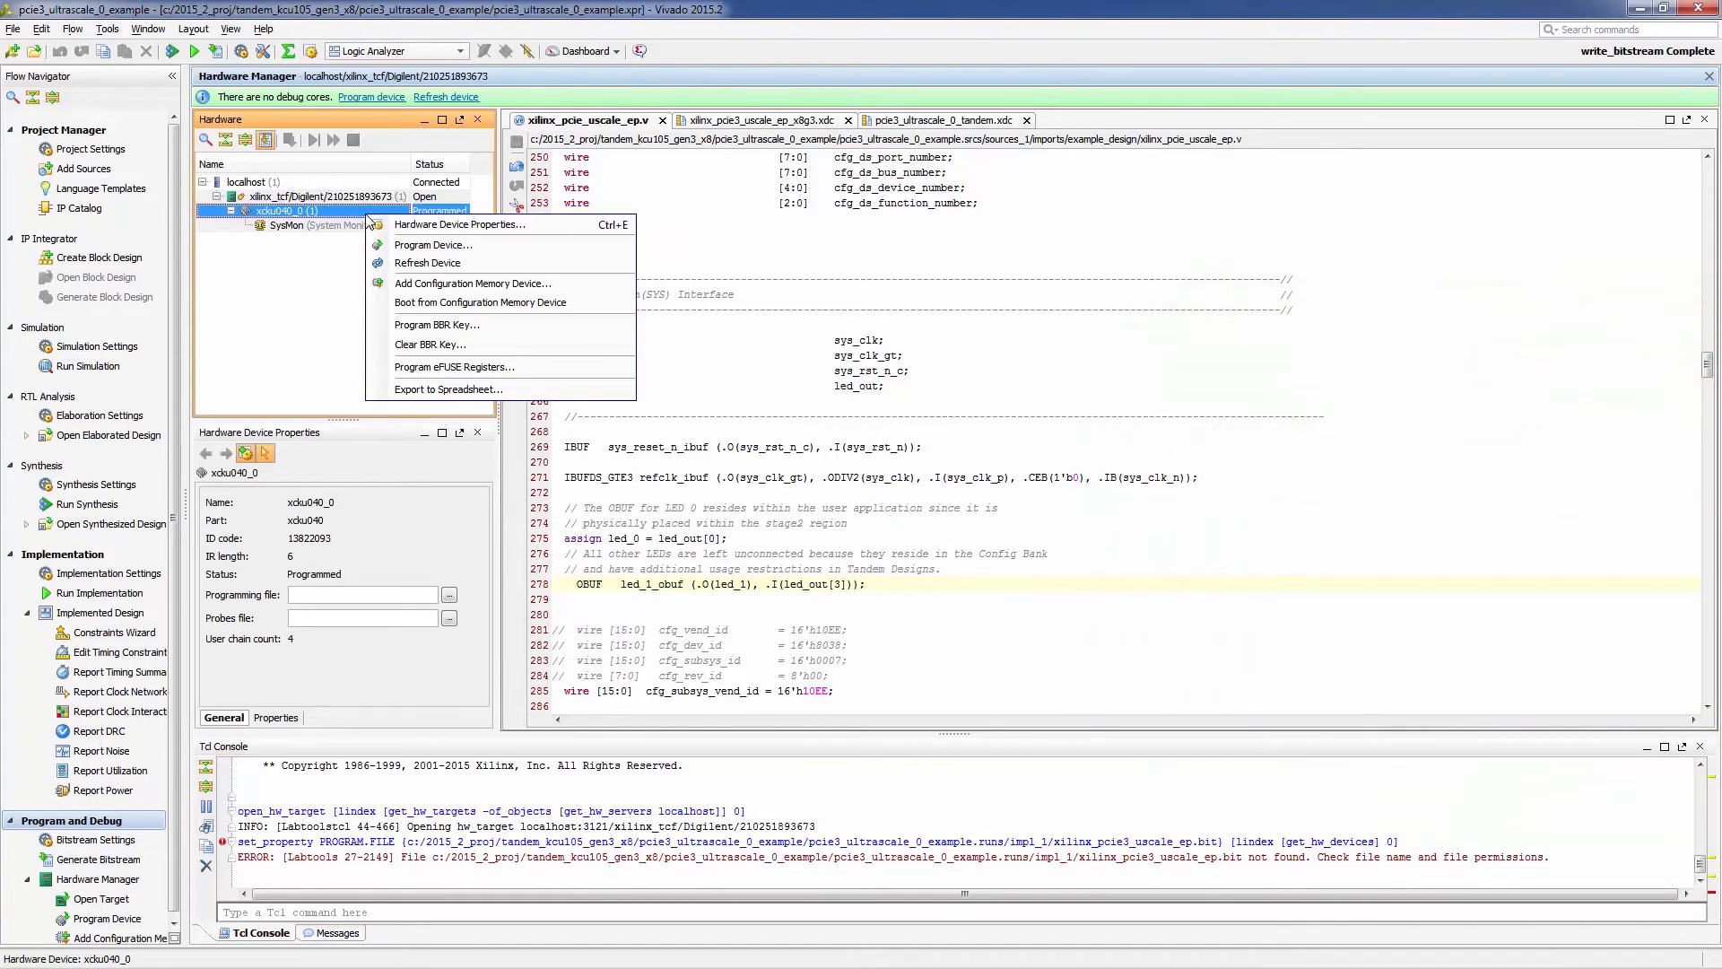
pyautogui.click(426, 285)
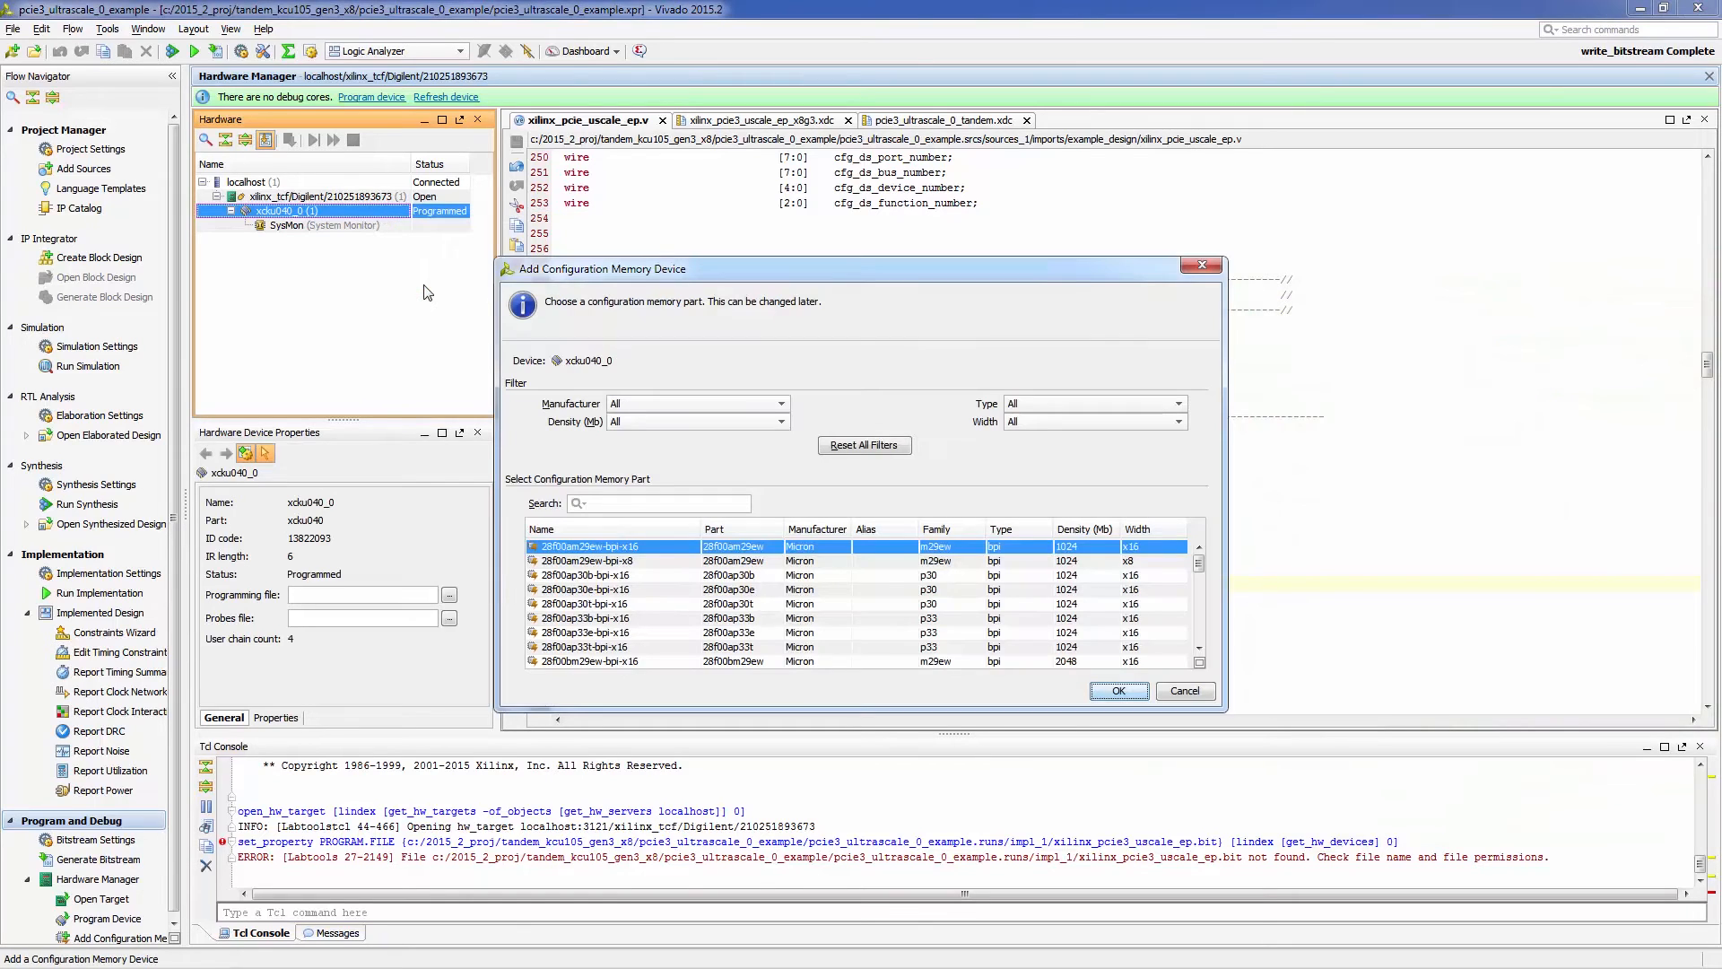
pyautogui.write('q256')
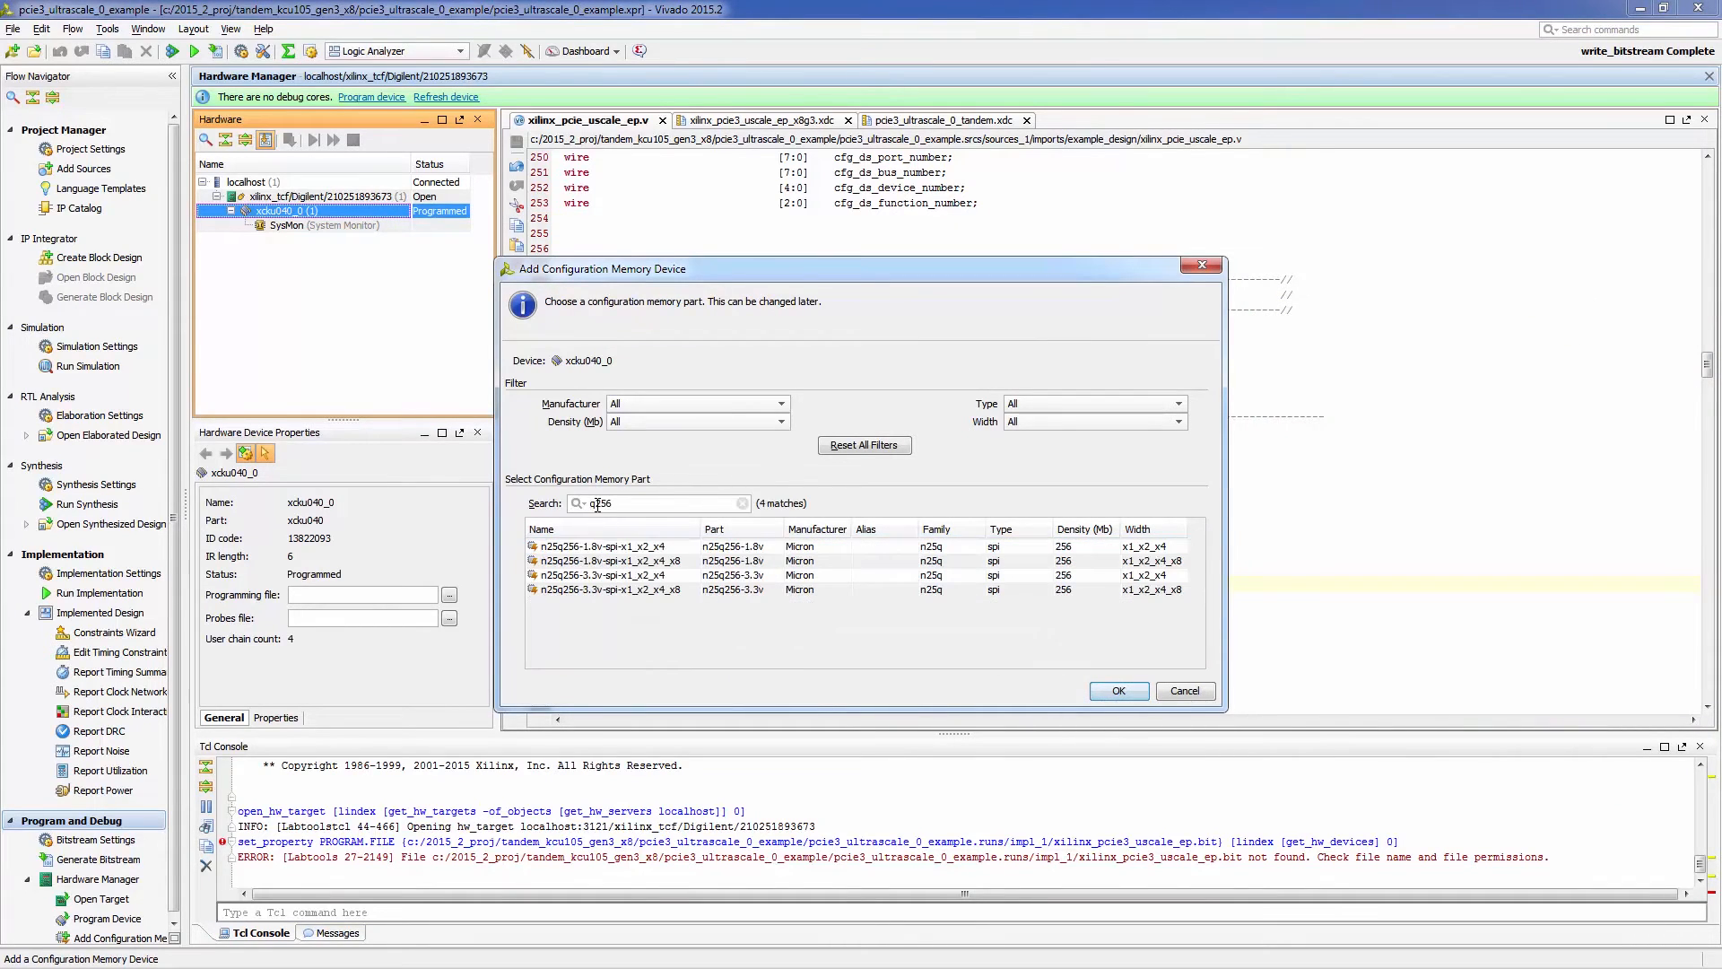
pyautogui.click(984, 549)
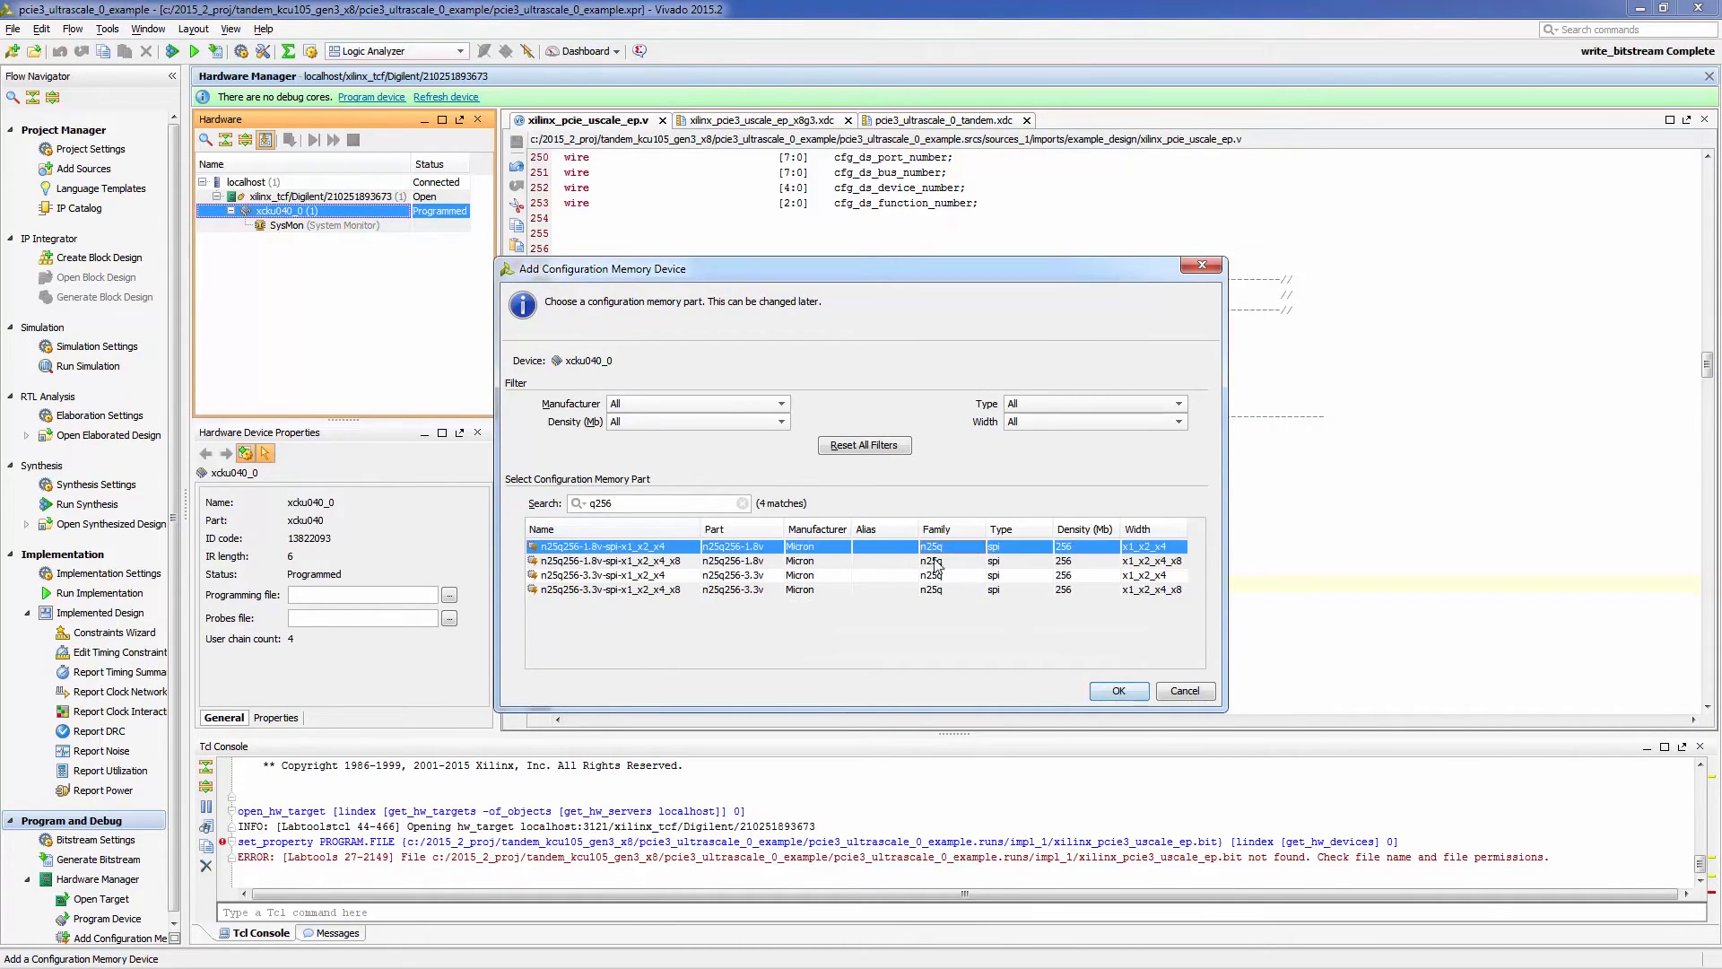
pyautogui.click(1119, 692)
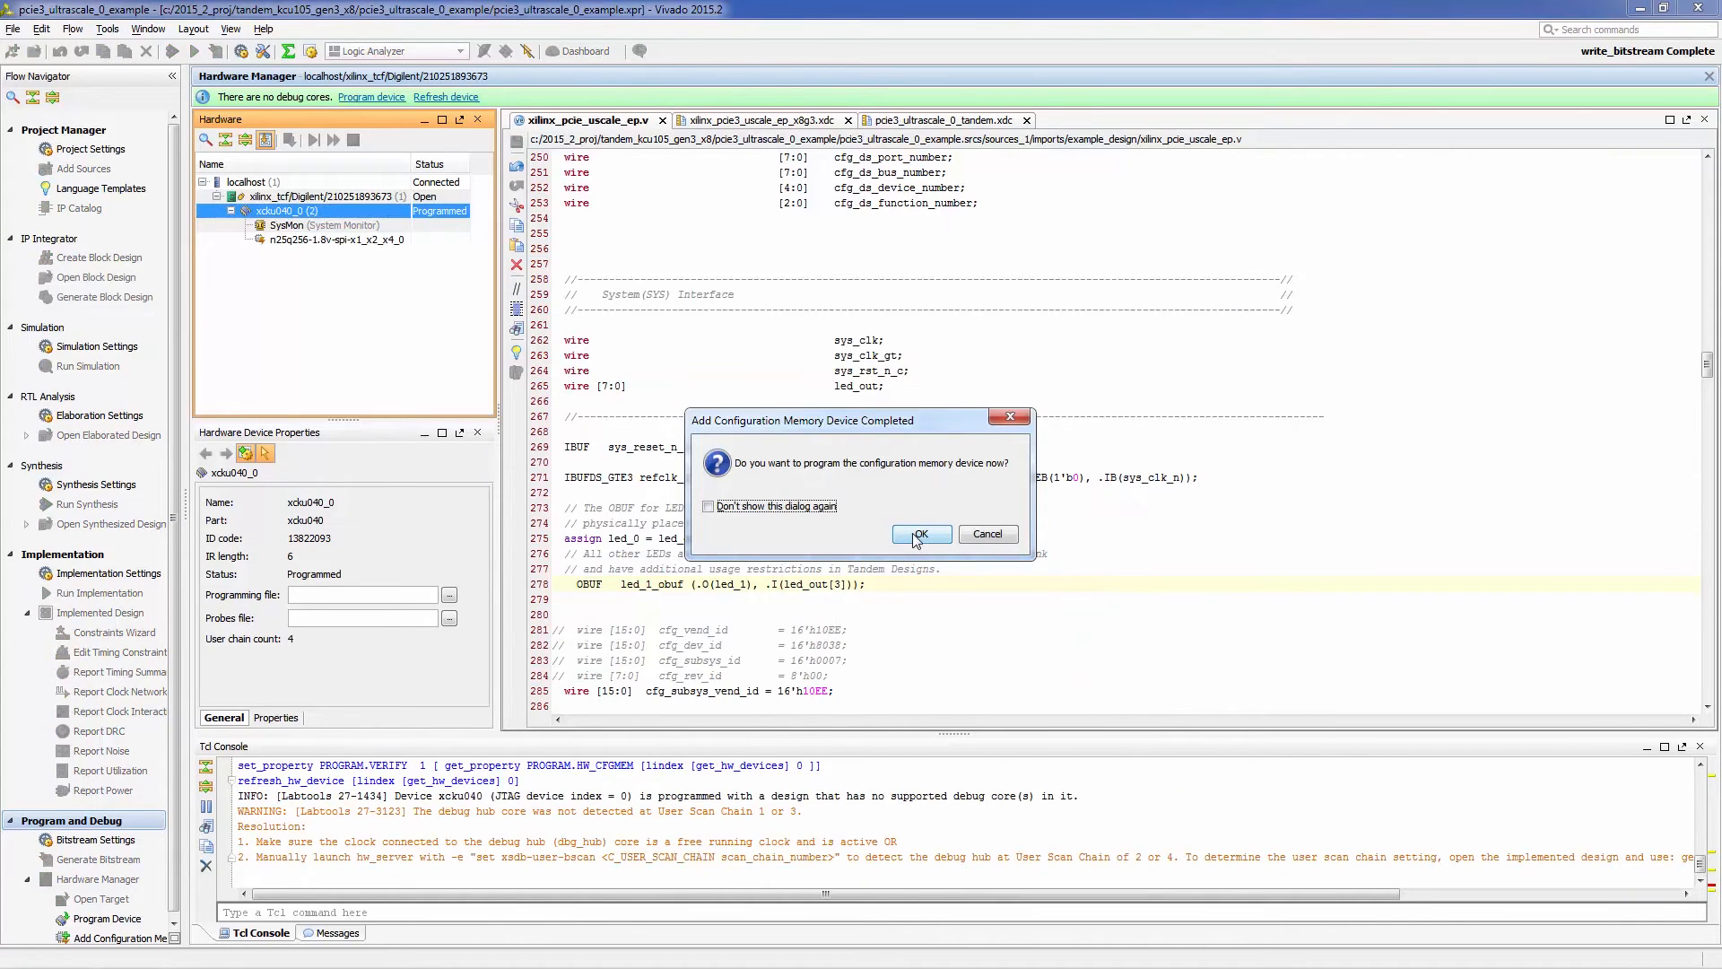
# - Program the configuration memory device with xilinx_pcie3_uscale_ep_tandem1.mcs from the impl_1 folder
pyautogui.click(917, 535)
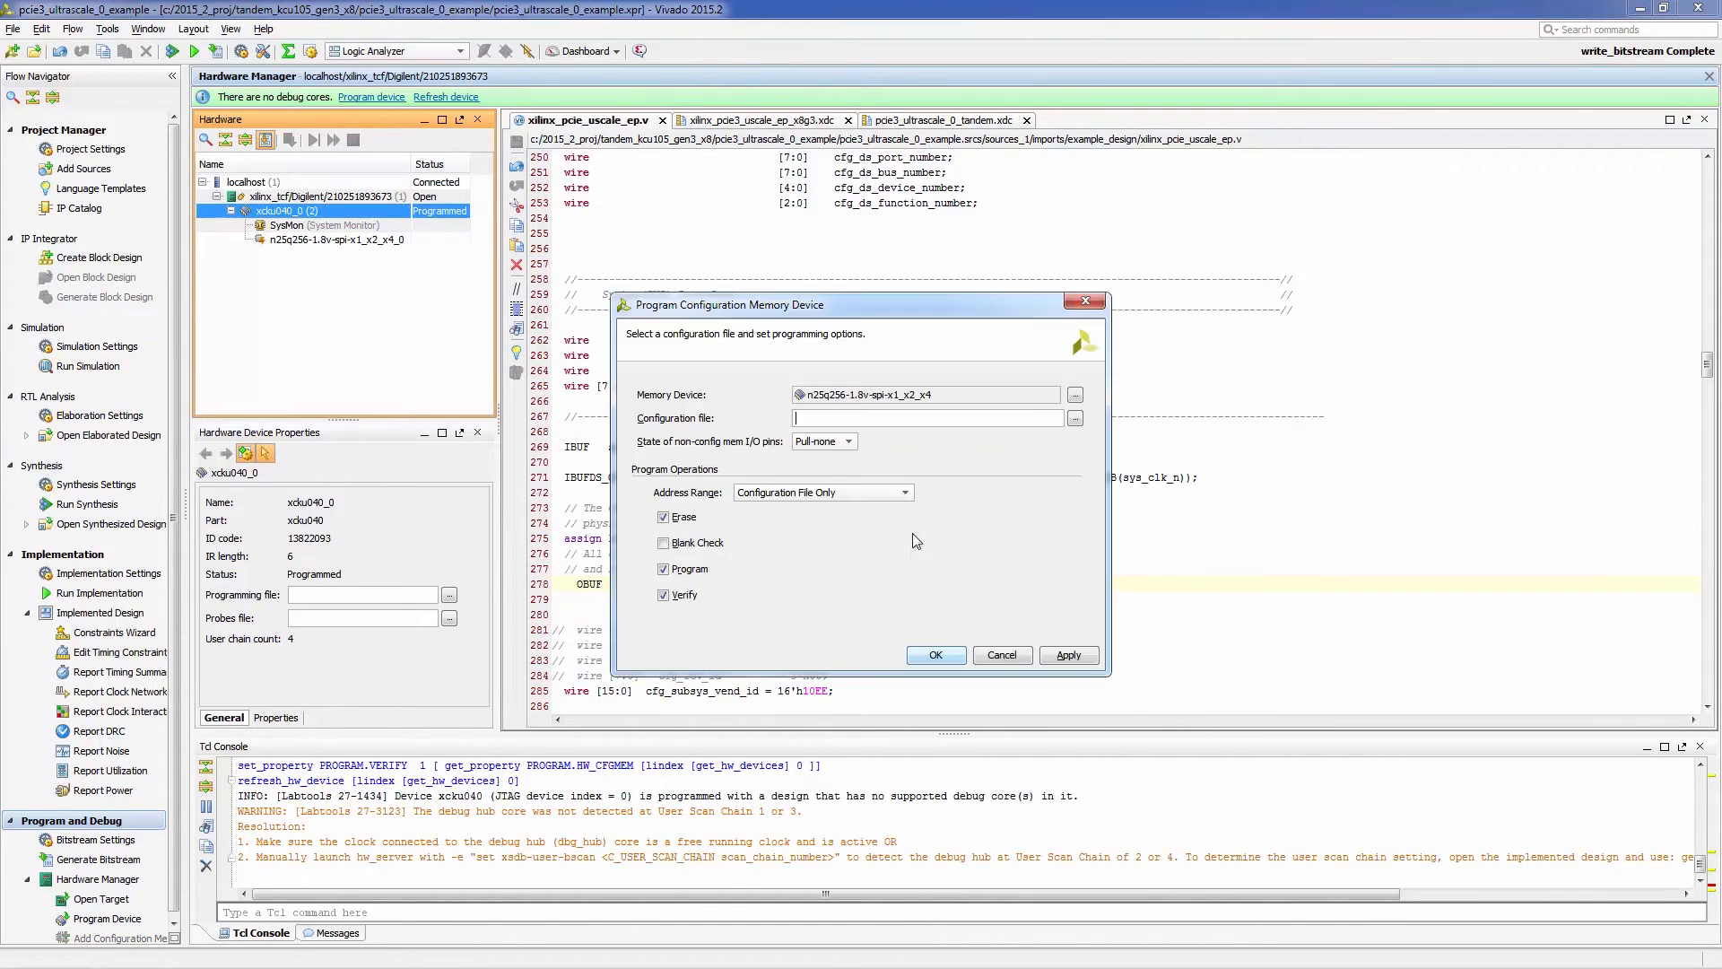
pyautogui.click(1075, 422)
pyautogui.moveTo(570, 270); pyautogui.dragTo(598, 270)
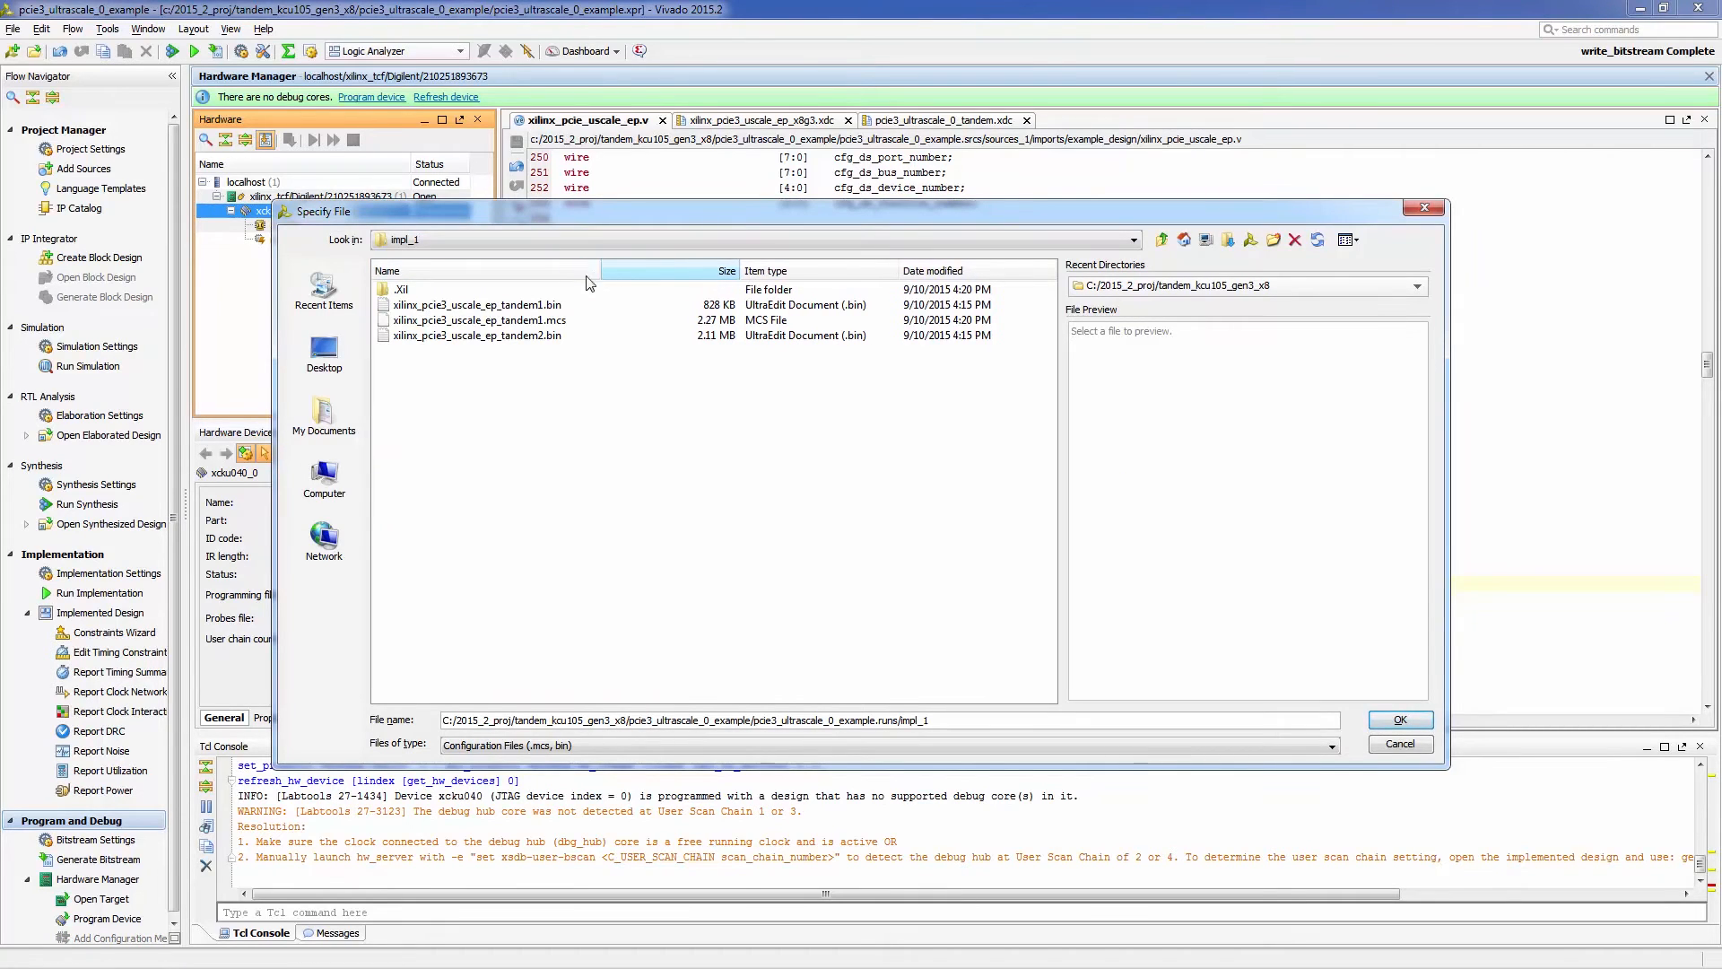
pyautogui.click(538, 320)
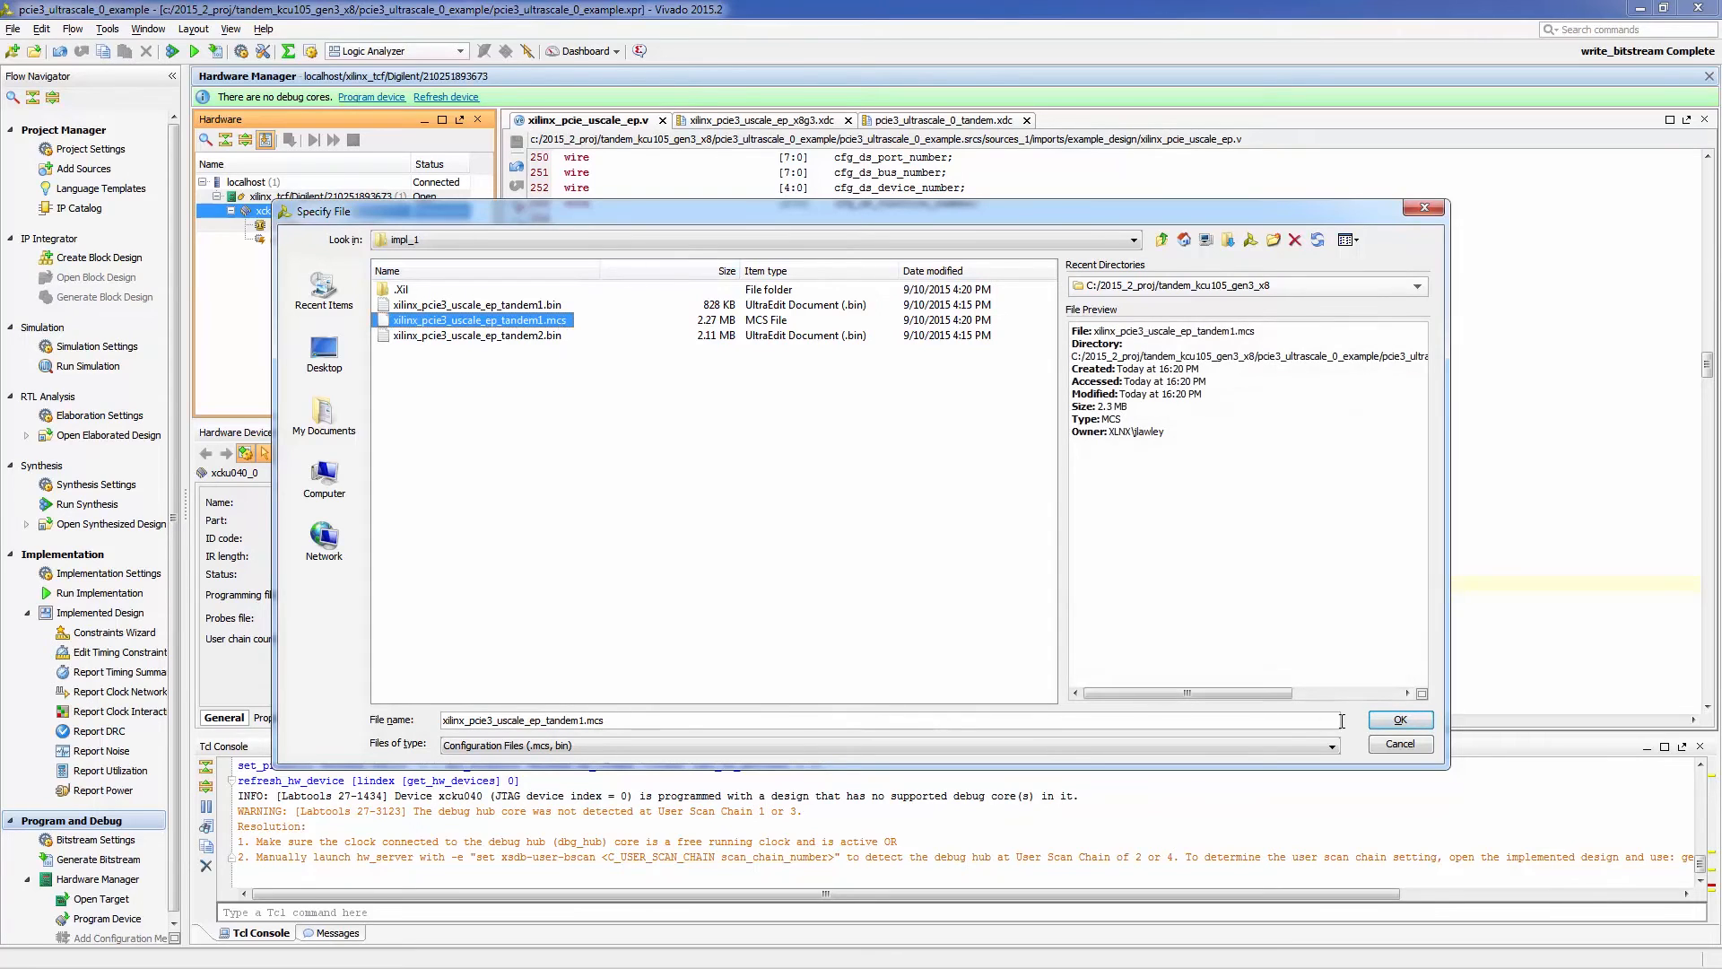
pyautogui.click(1386, 725)
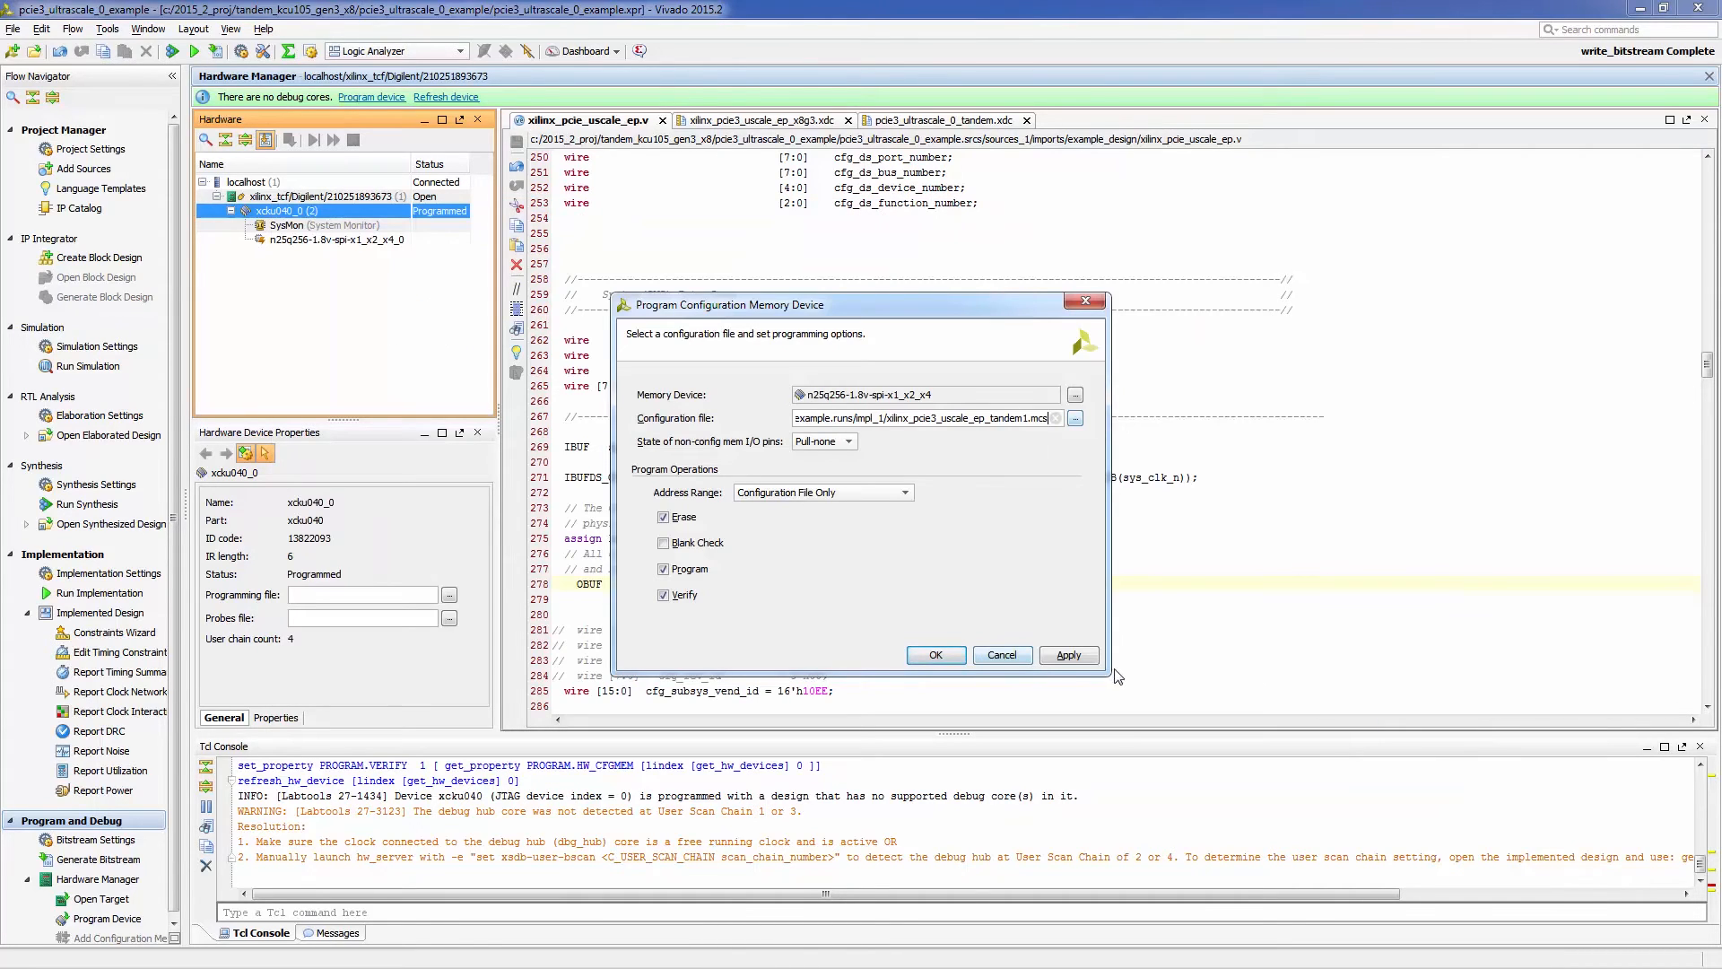
pyautogui.click(936, 655)
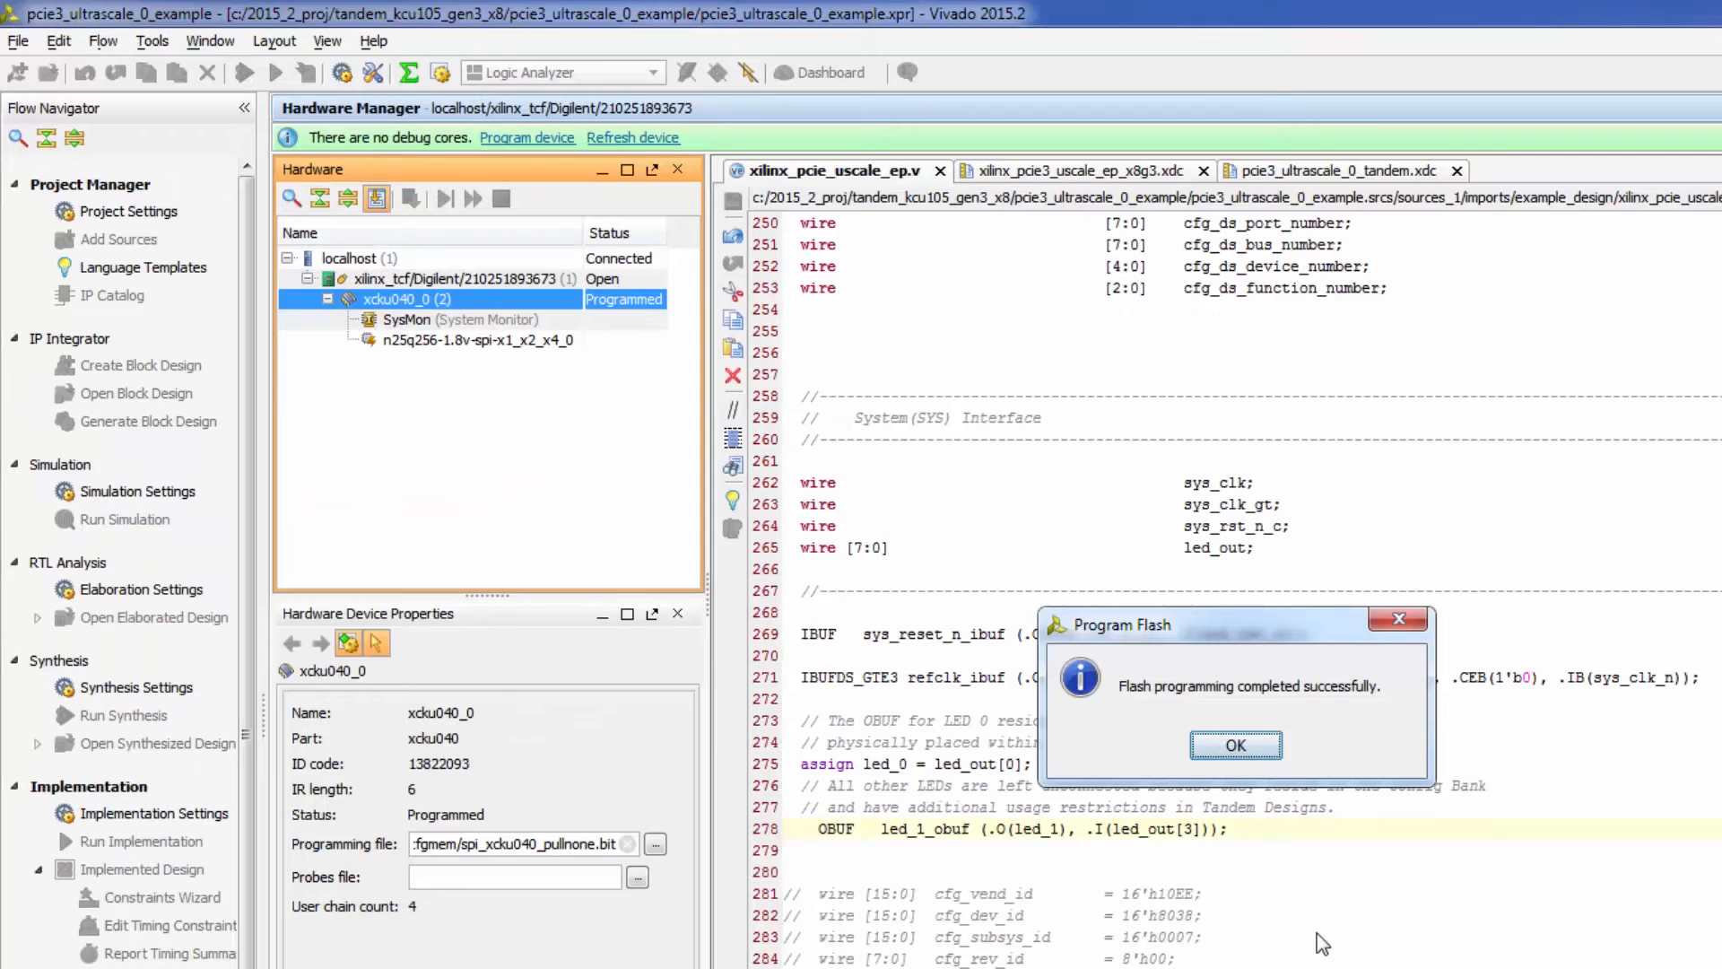
pyautogui.click(1236, 746)
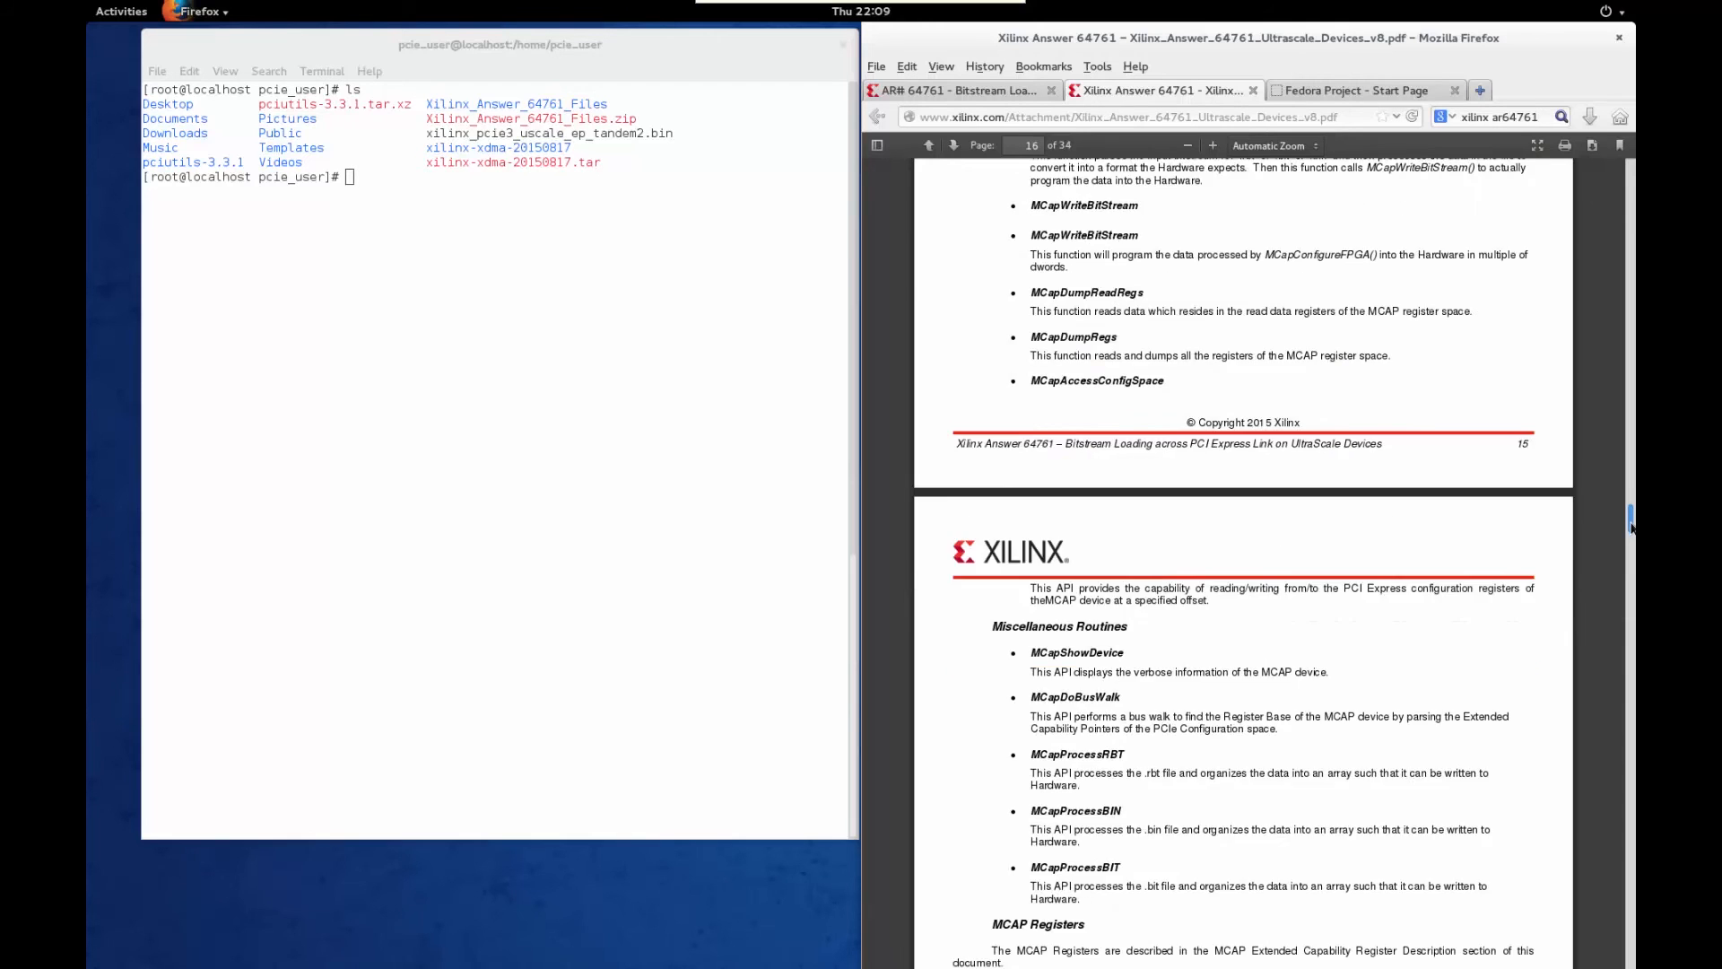
# - On the Linux machine, consult the driver compile instructions in the Xilinx Answer 64761 PDF and compile pciutils-3.3.1 with make in the terminal
pyautogui.scroll(5, 1632, 536)
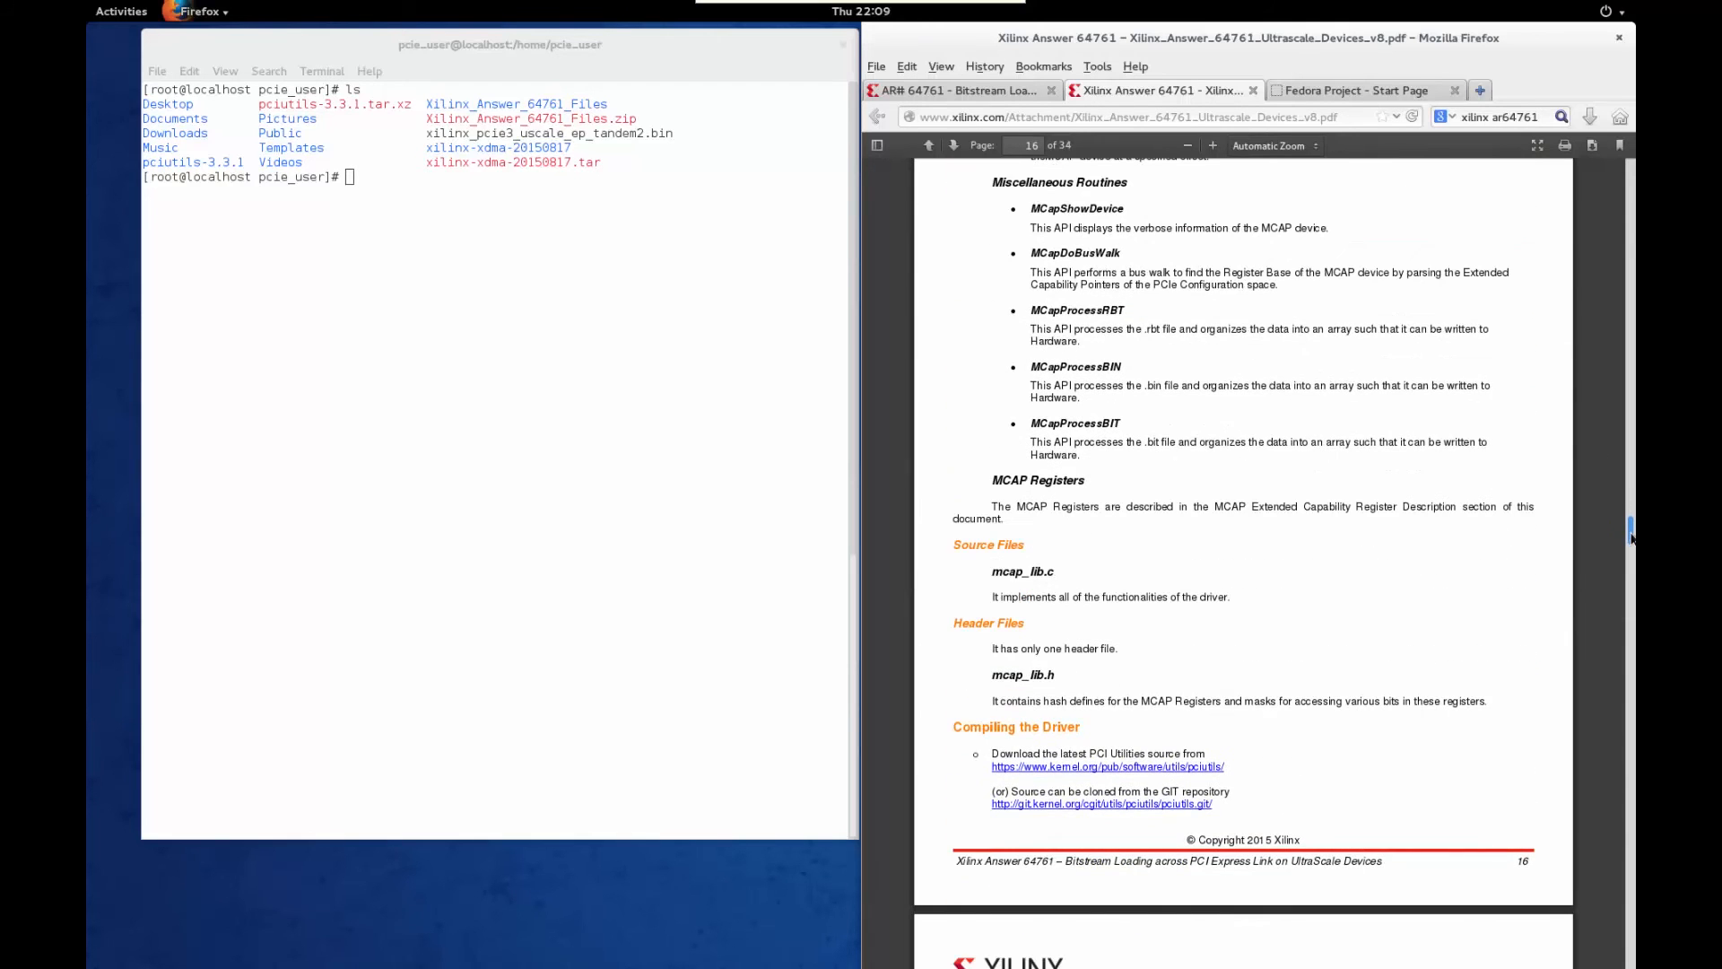
pyautogui.scroll(-3, 1632, 537)
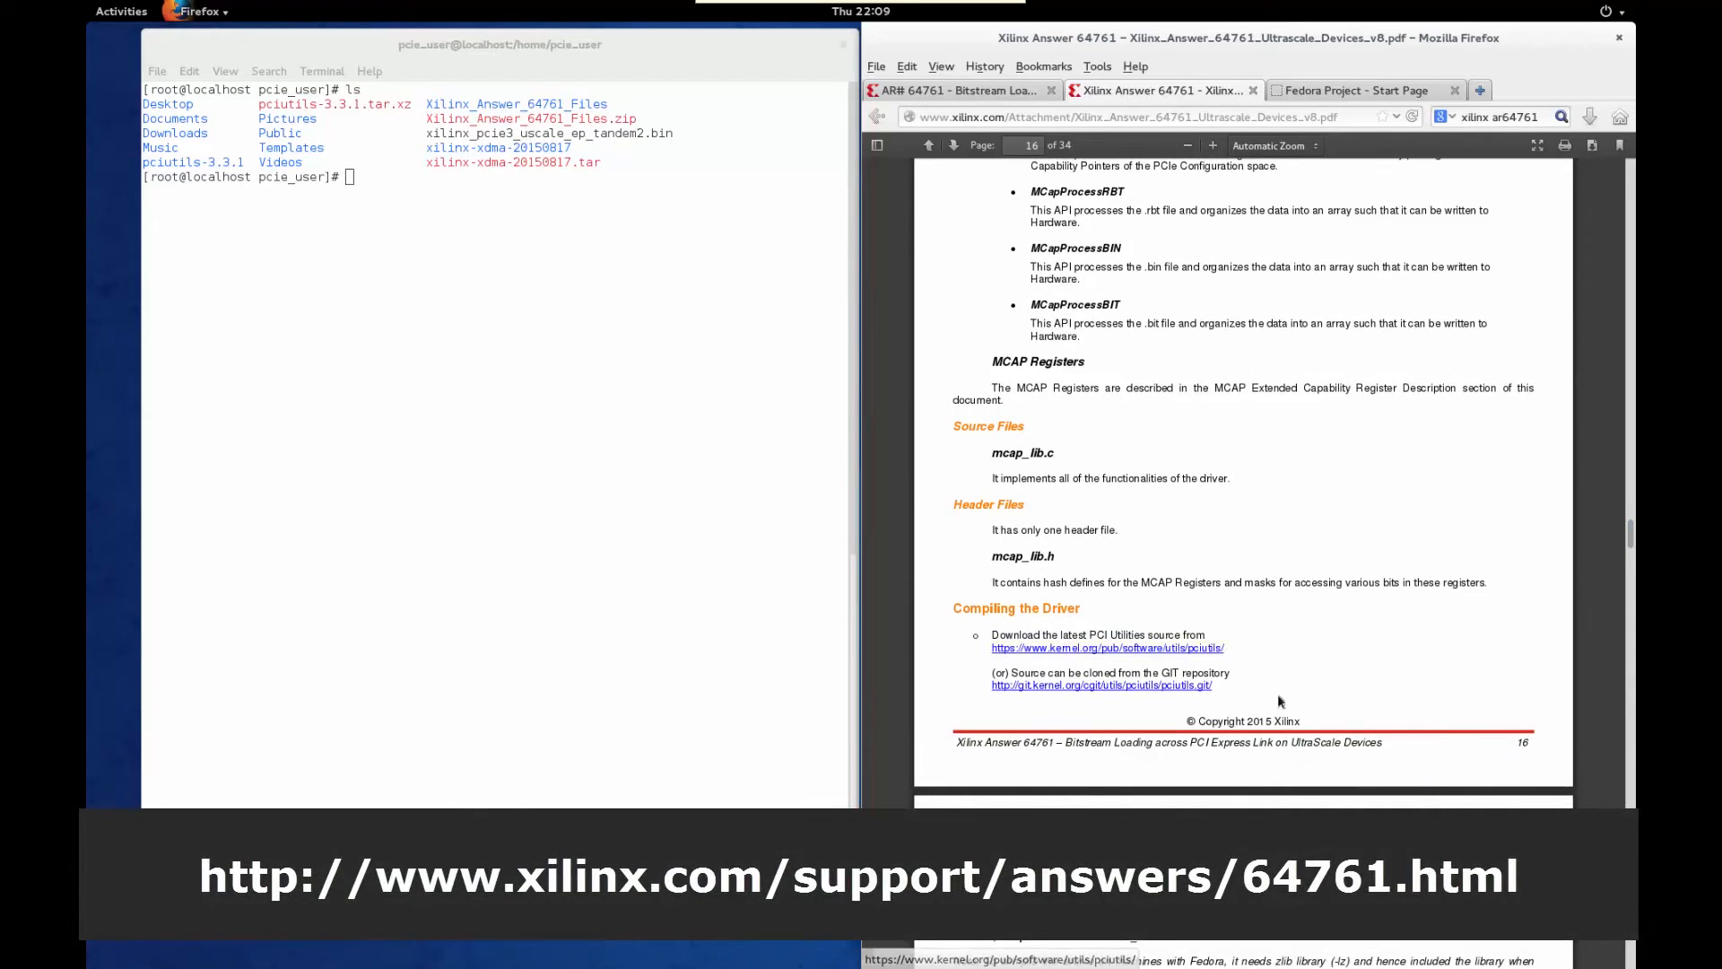
pyautogui.scroll(-4, 1632, 542)
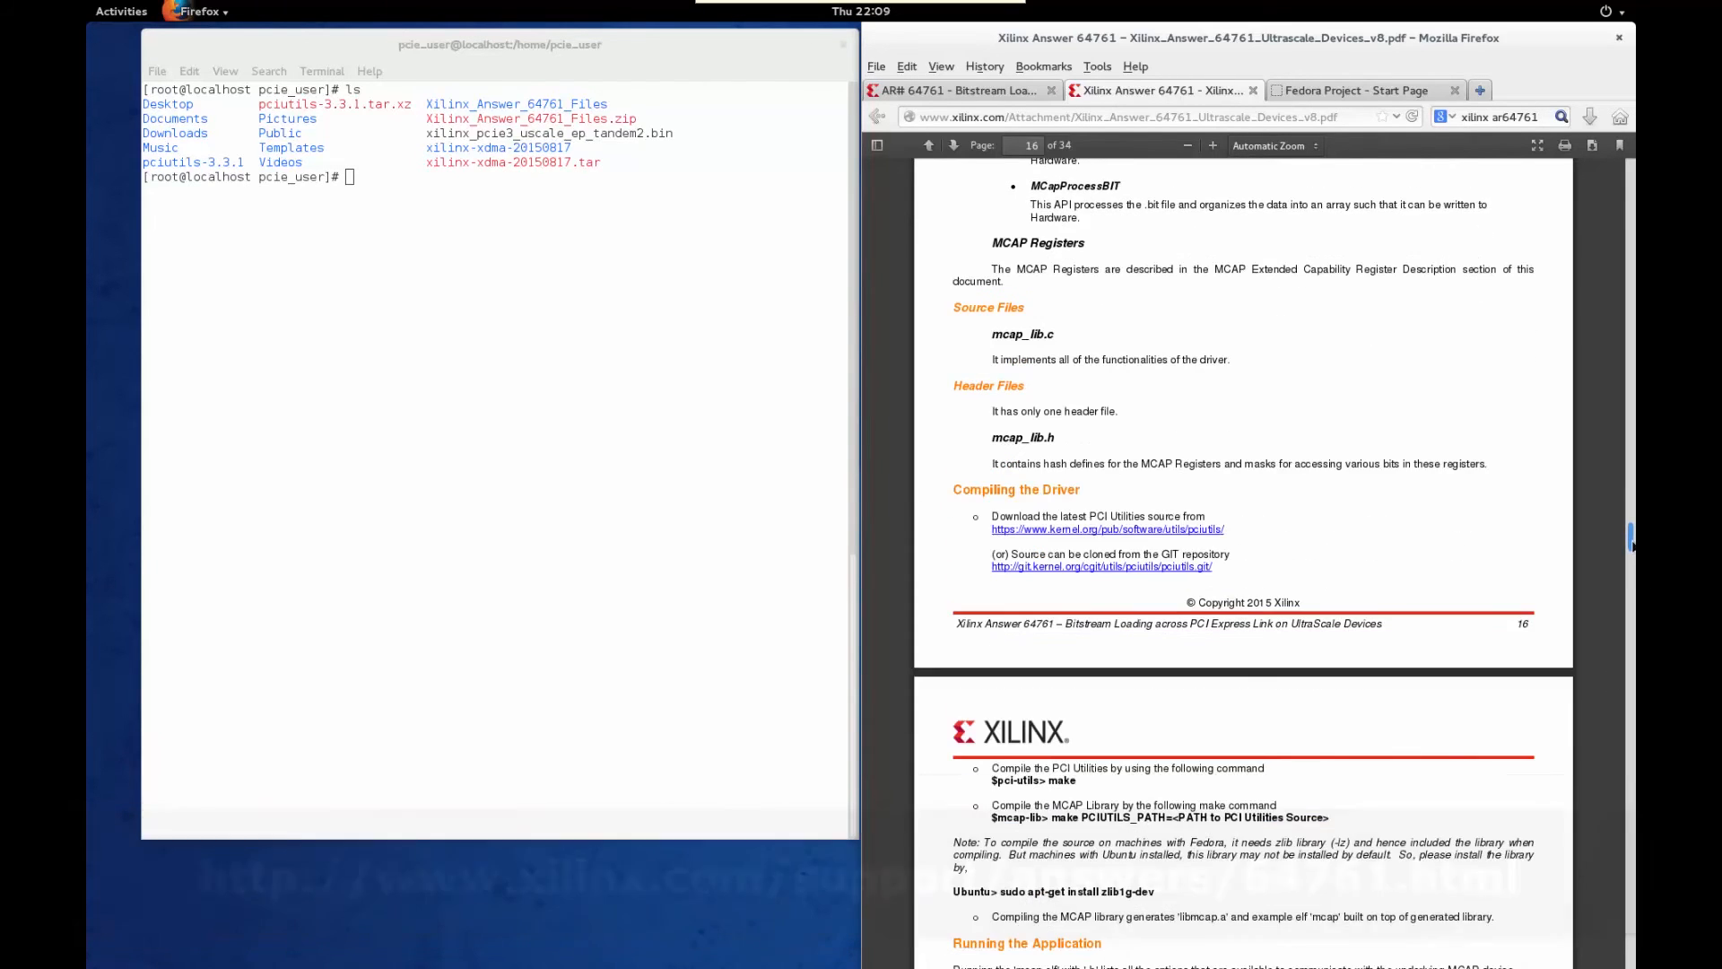
pyautogui.click(690, 521)
pyautogui.write('cd pci')
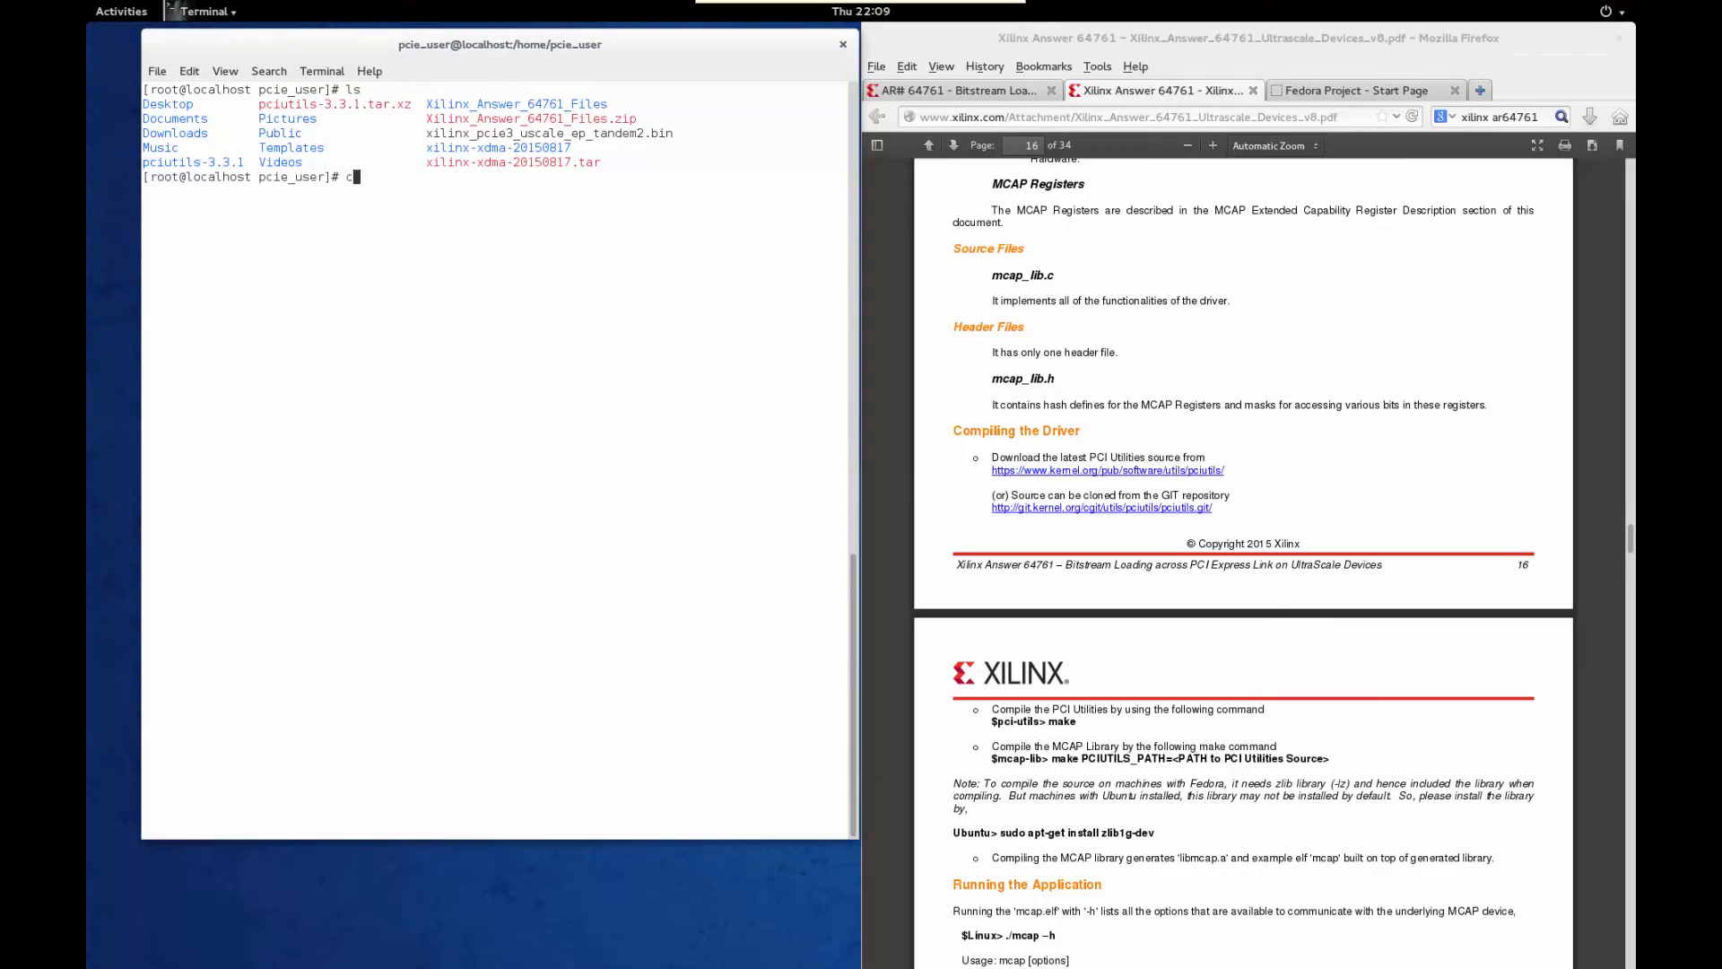
pyautogui.press('Tab')
pyautogui.press('Return')
pyautogui.write('make')
pyautogui.press('Return')
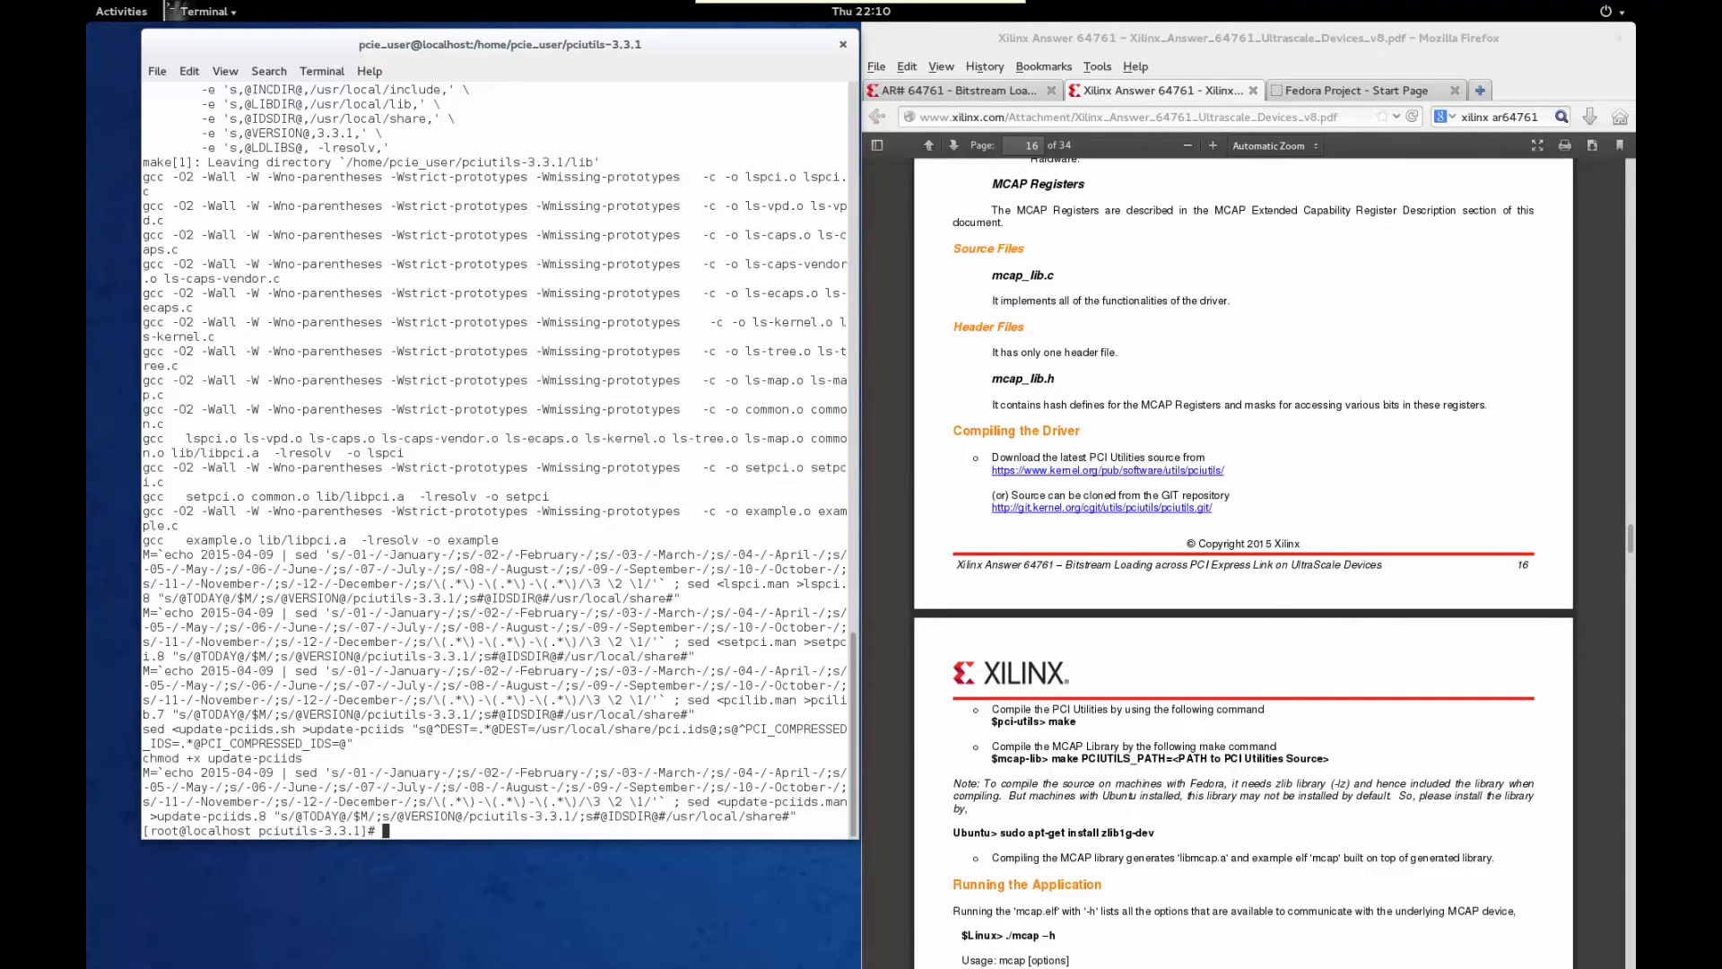
# - Change the terminal directory to Xilinx_Answer_64761_Files/Linux and list its files
pyautogui.write('cd ..')
pyautogui.press('Return')
pyautogui.write('cd Xilinx_Answer_64761_Files/')
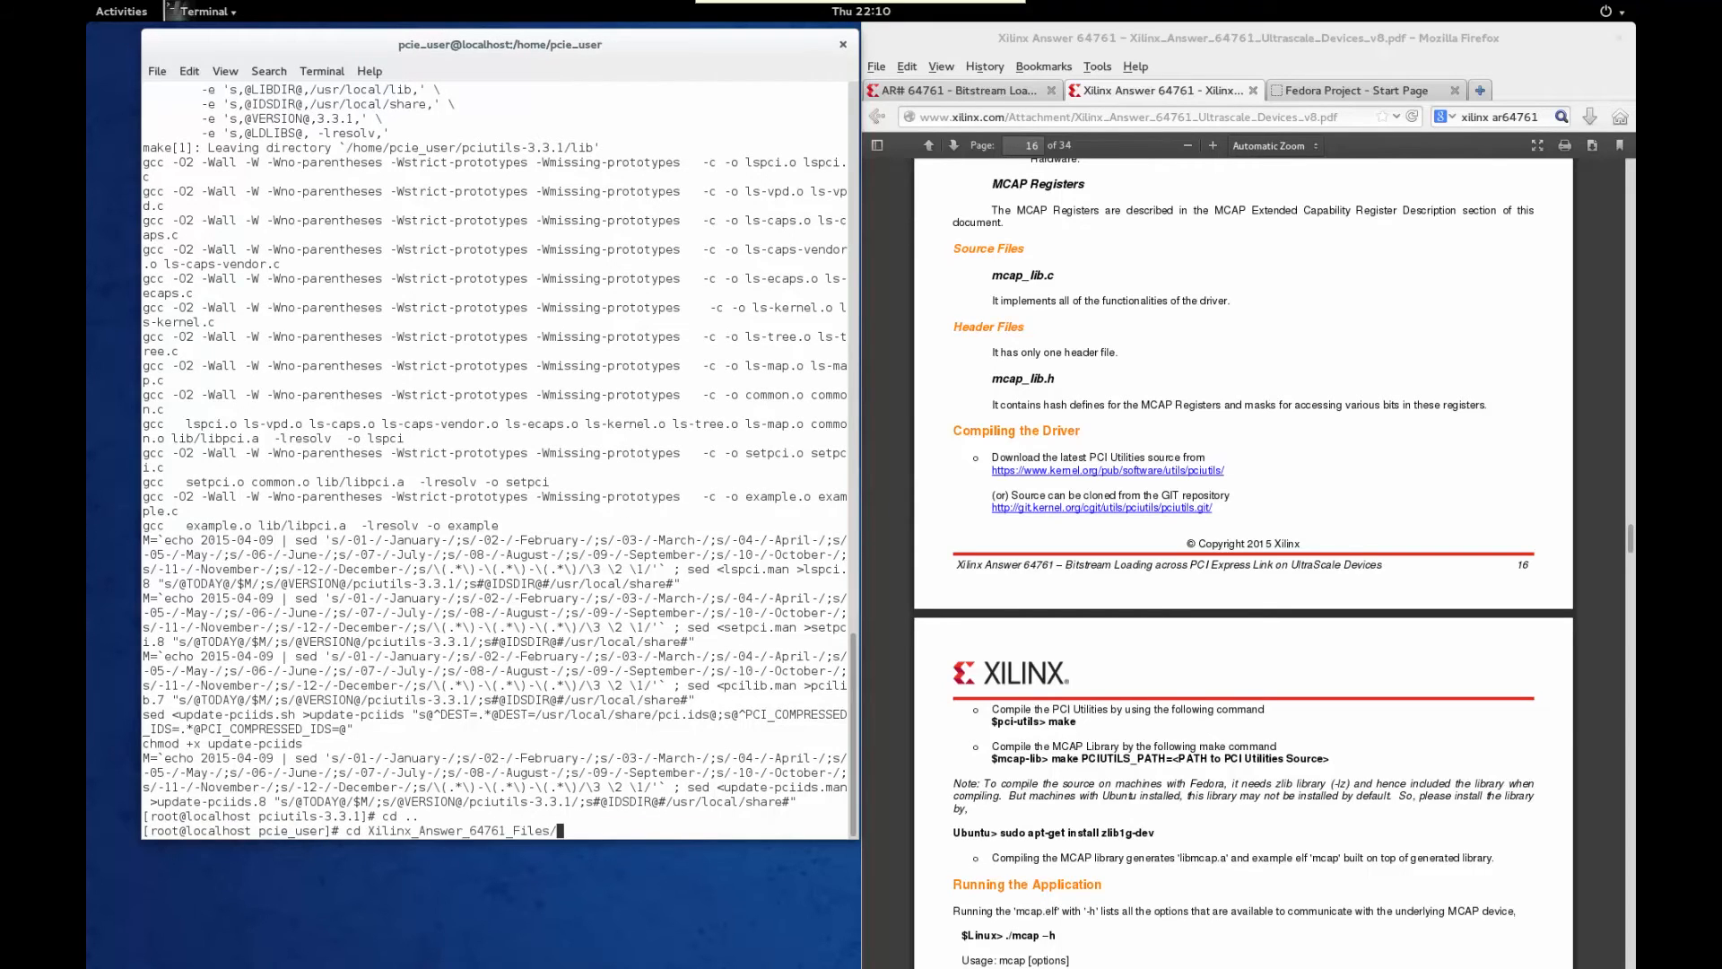
pyautogui.press('Tab')
pyautogui.write('L')
pyautogui.press('Tab')
pyautogui.press('Return')
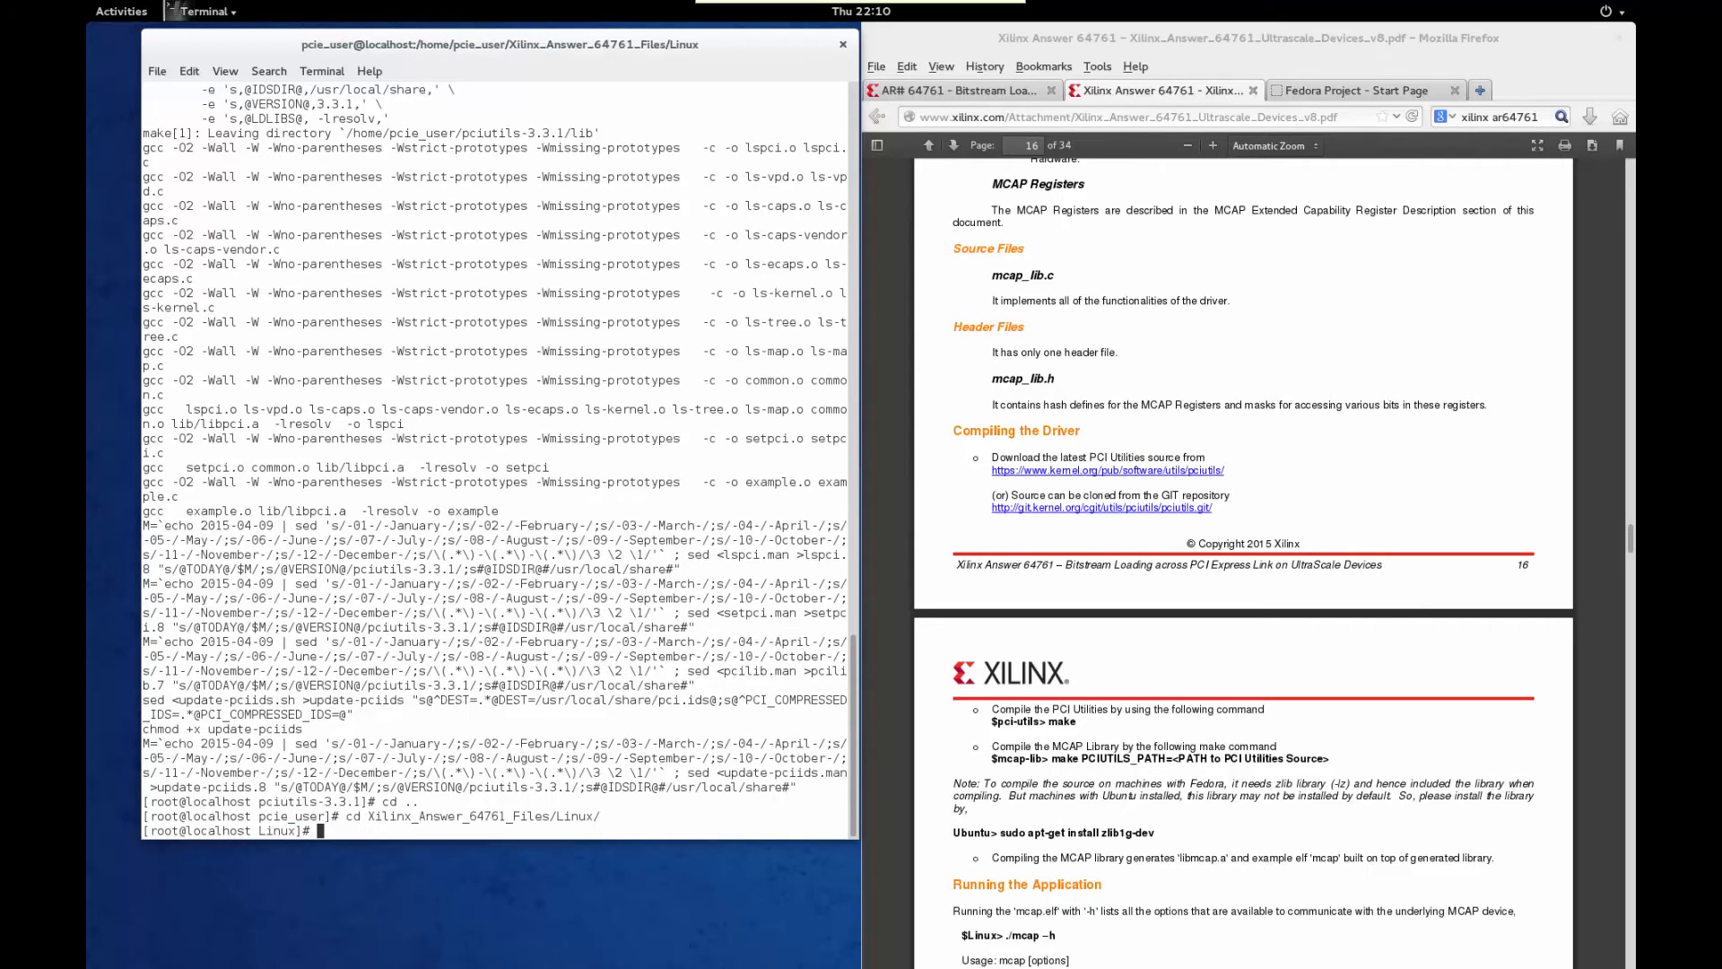
pyautogui.write('ls')
pyautogui.press('Return')
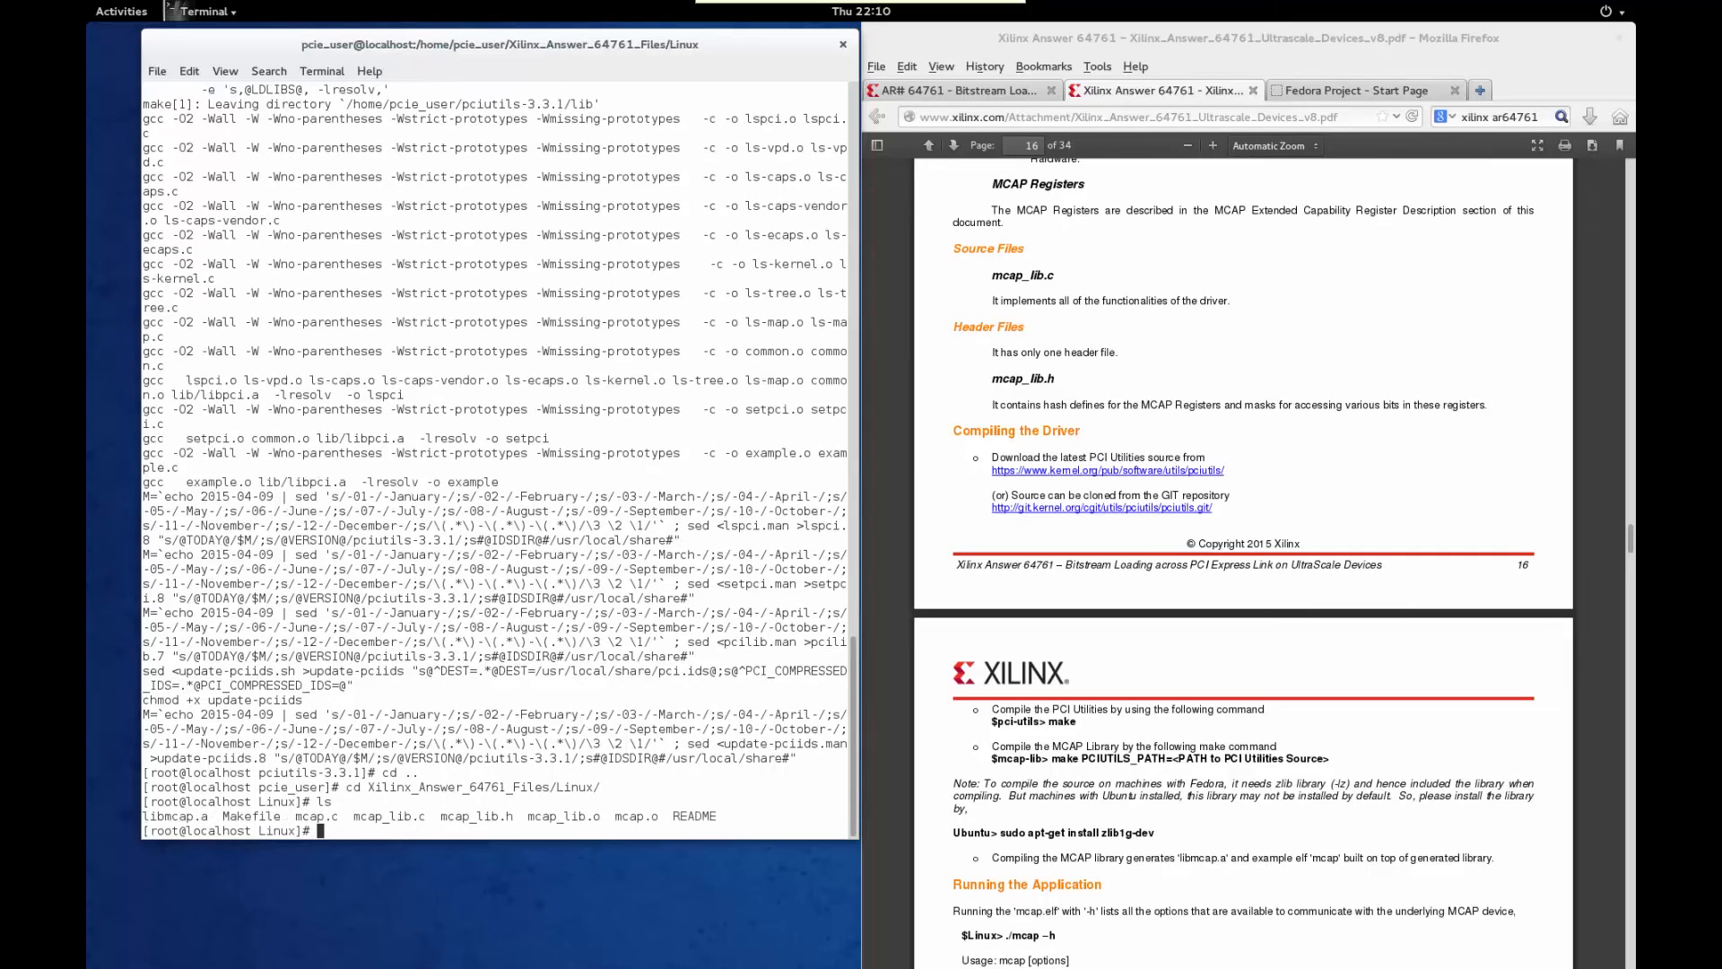
# - Try to compile the MCAP library with "make PCIUTILS_PATH=/home/pcie_user/pciutils-3.3.1" and highlight the -lz option in the output
pyautogui.write('make PCIUTILS_PATH=/home/pc')
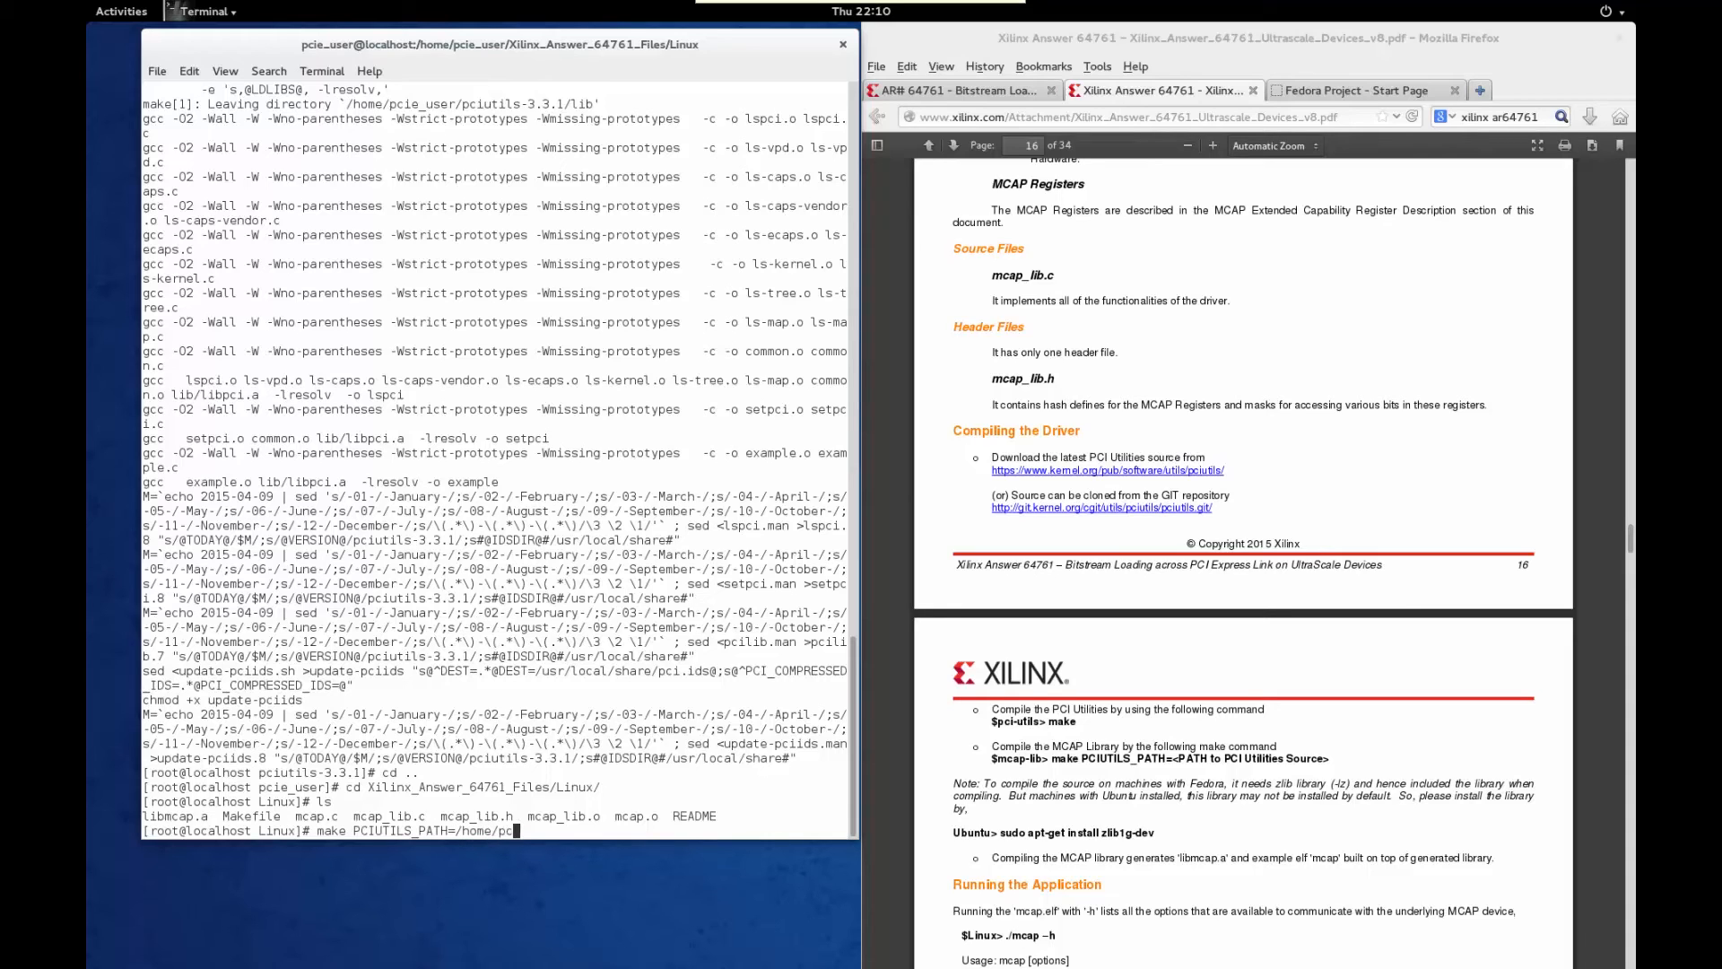
pyautogui.write('ie_user/pciutils-3.3.1')
pyautogui.press('Return')
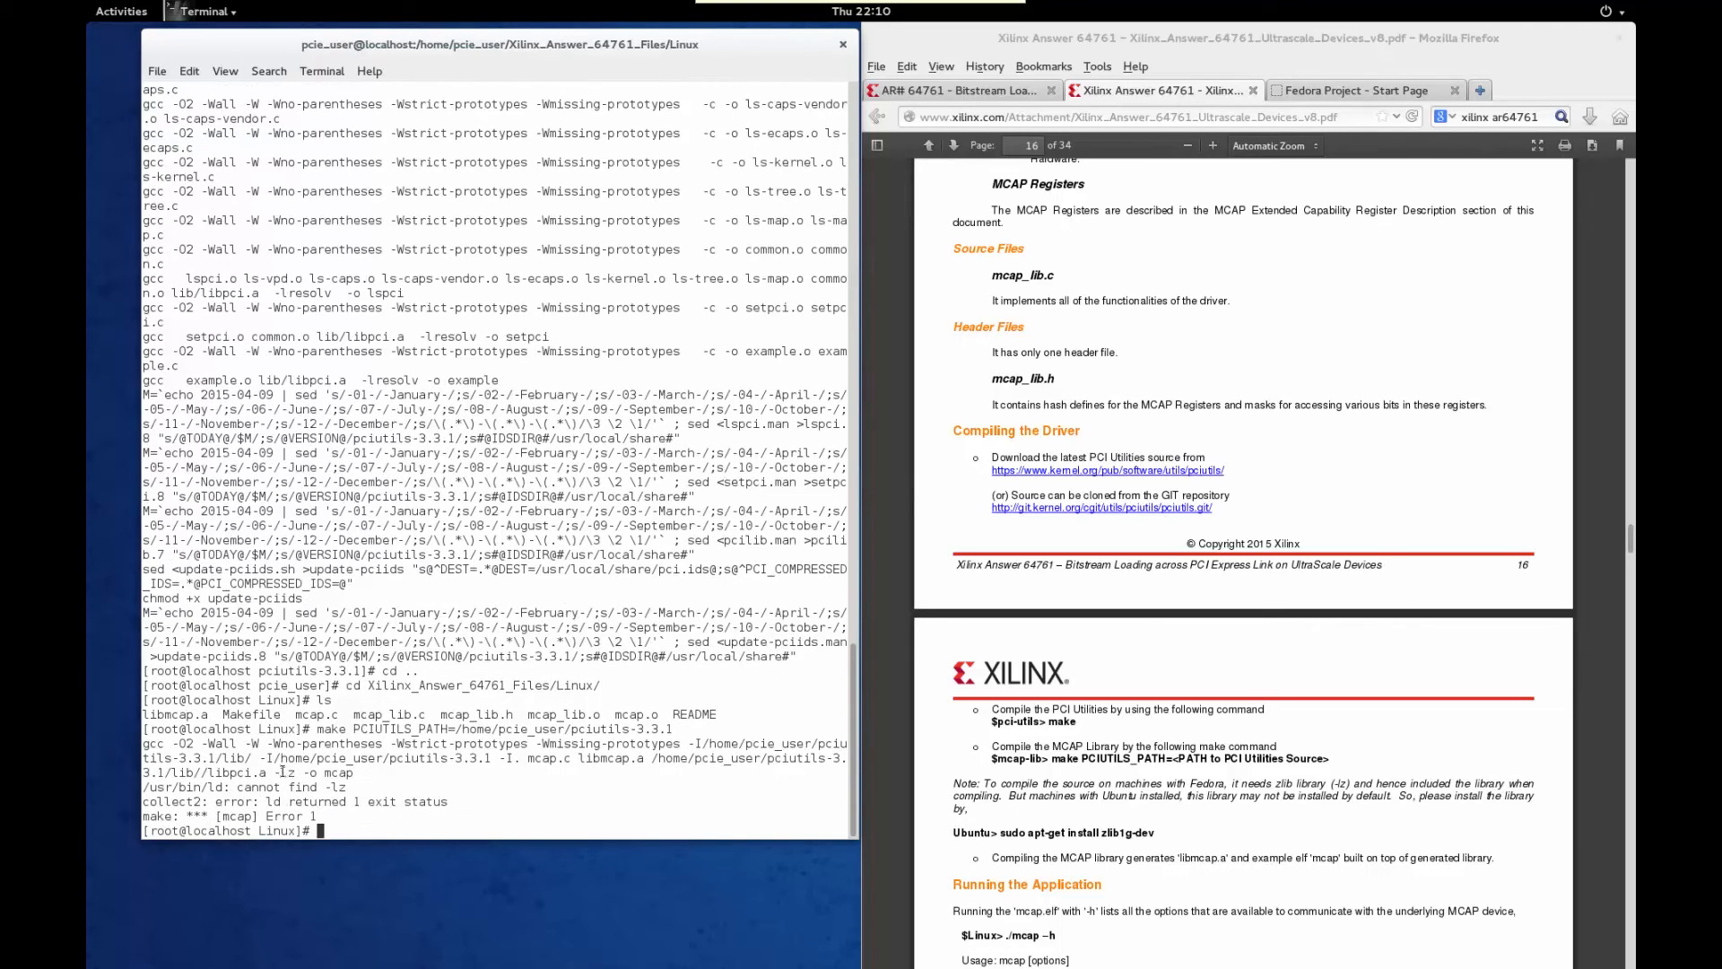
pyautogui.moveTo(276, 772); pyautogui.dragTo(300, 773)
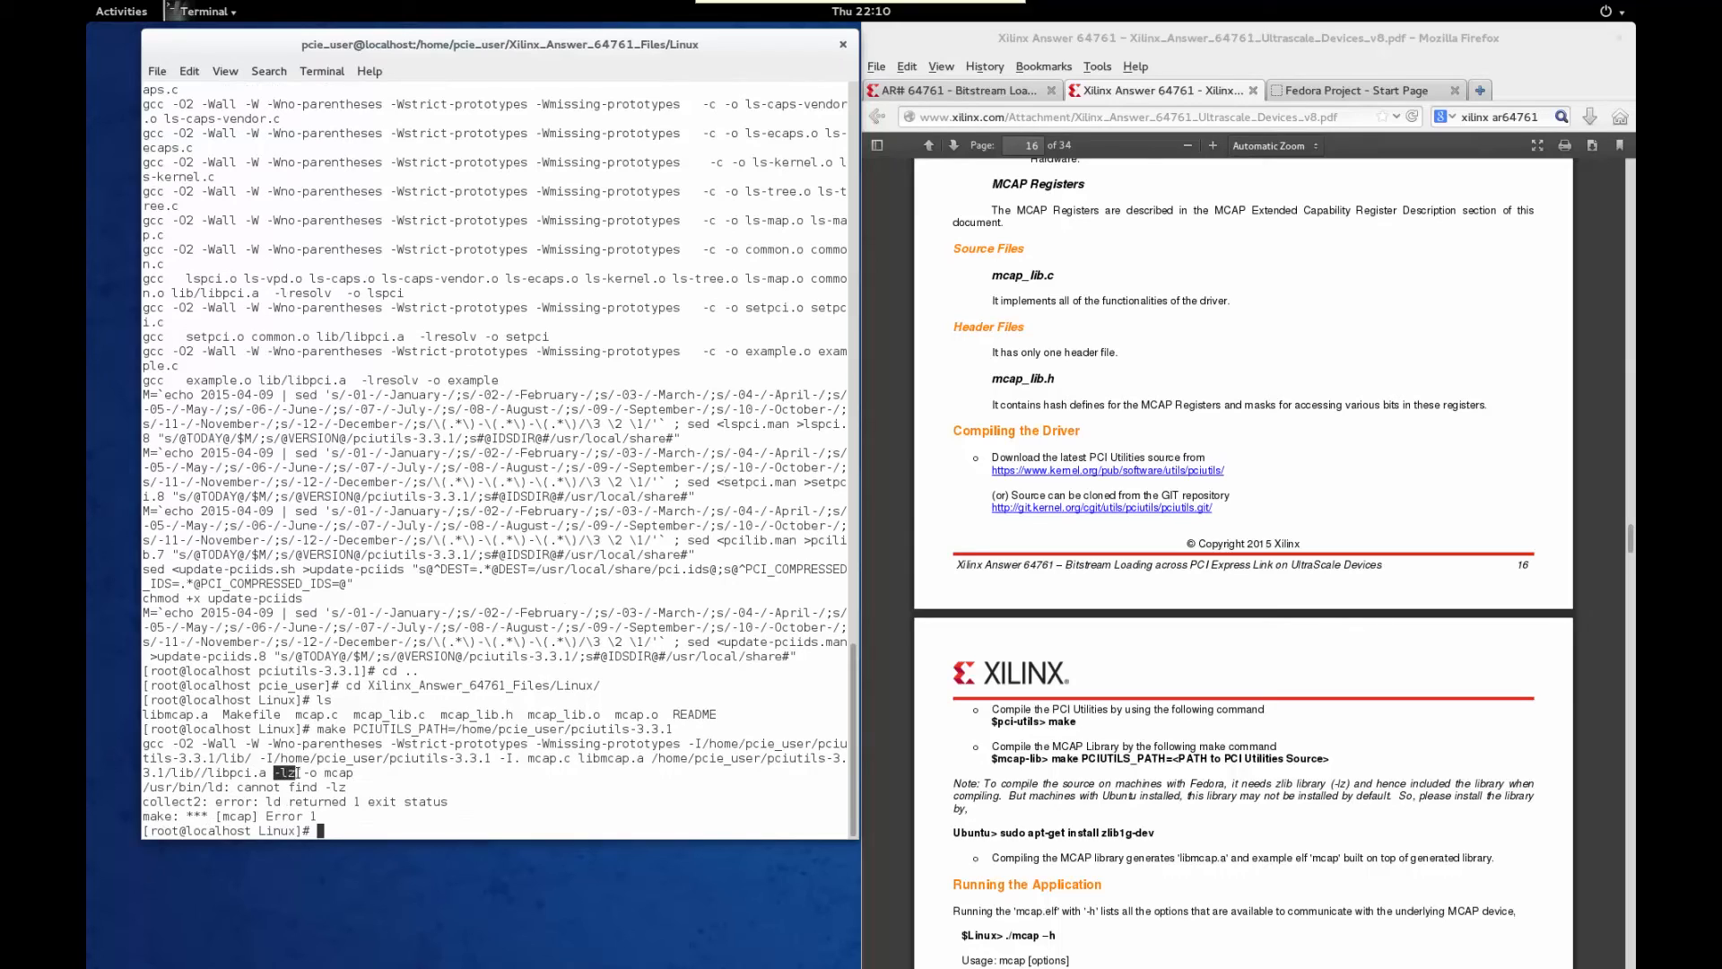
# - Install the zlib-devel package with yum, accepting the installation, and clear the terminal
pyautogui.click(332, 815)
pyautogui.write('yum install zlib-devel')
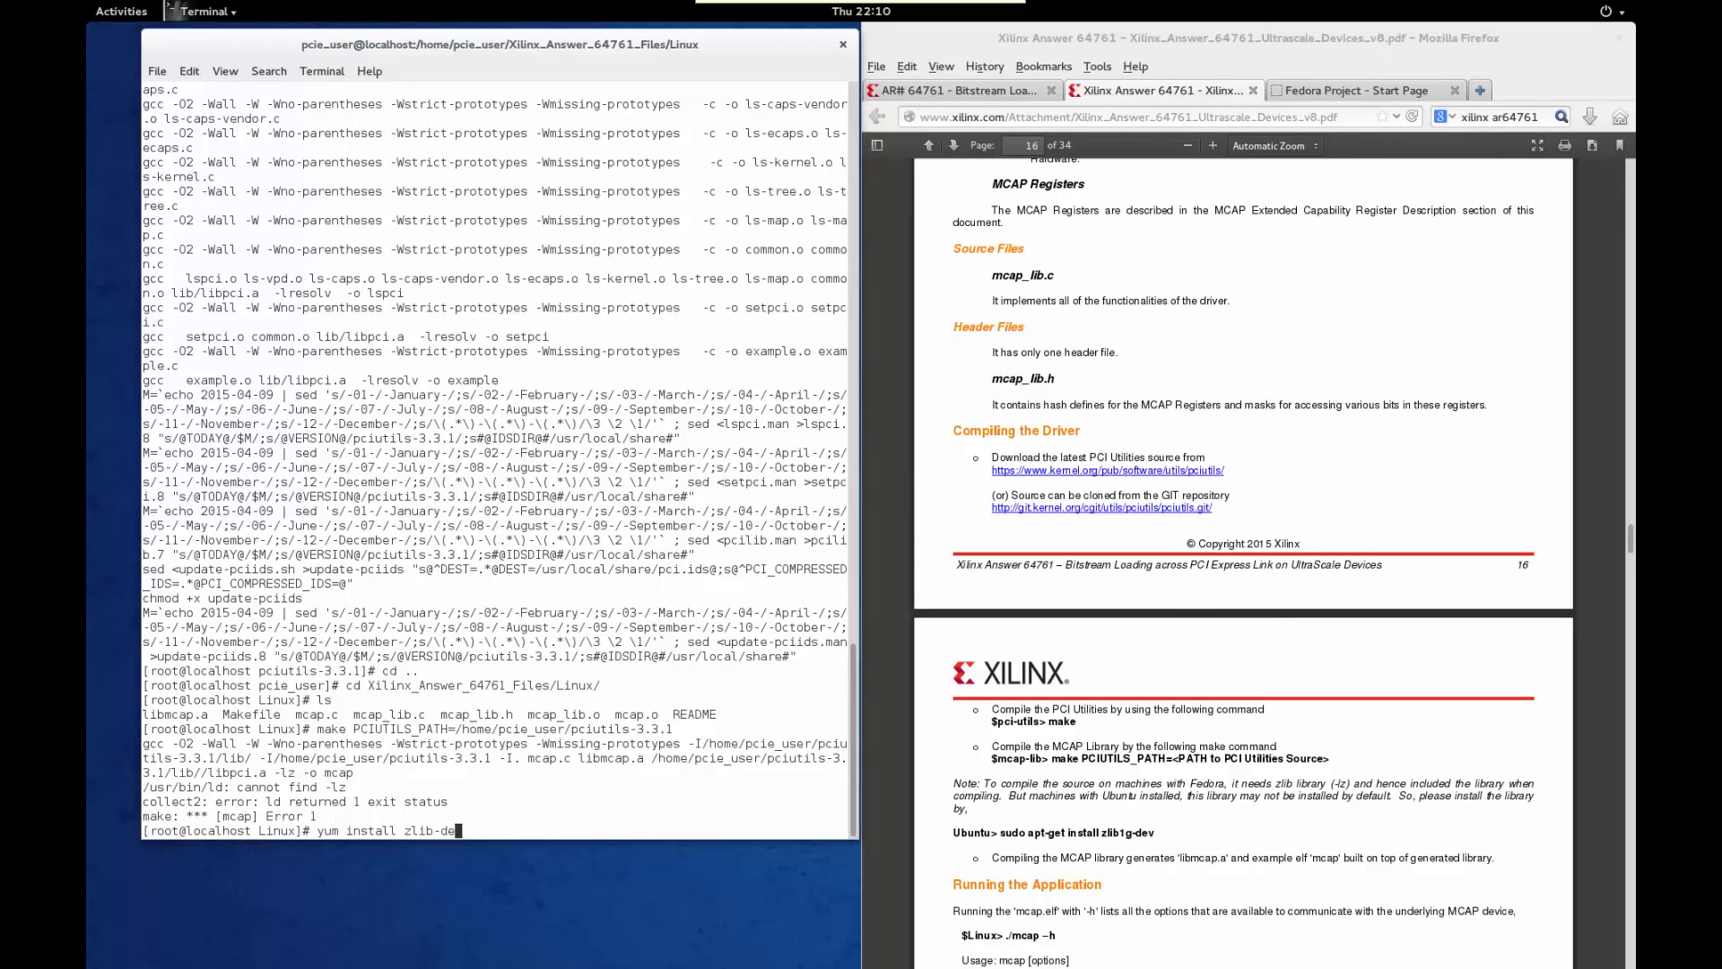
pyautogui.press('Return')
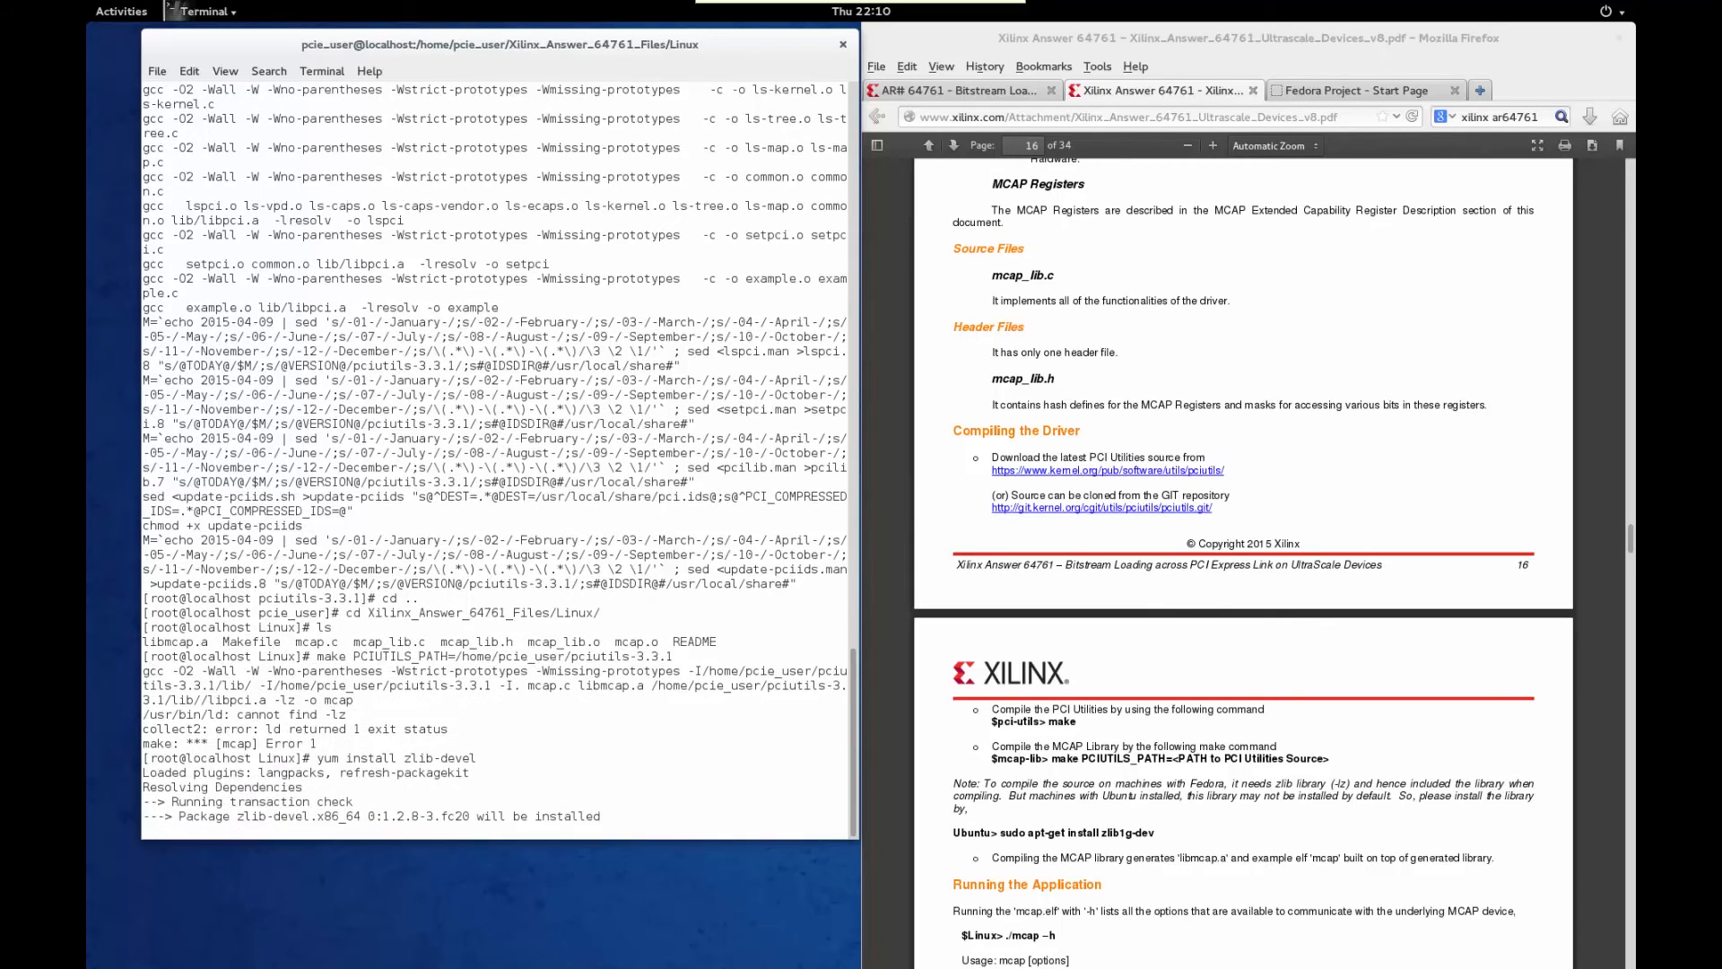
pyautogui.write('y')
pyautogui.press('Return')
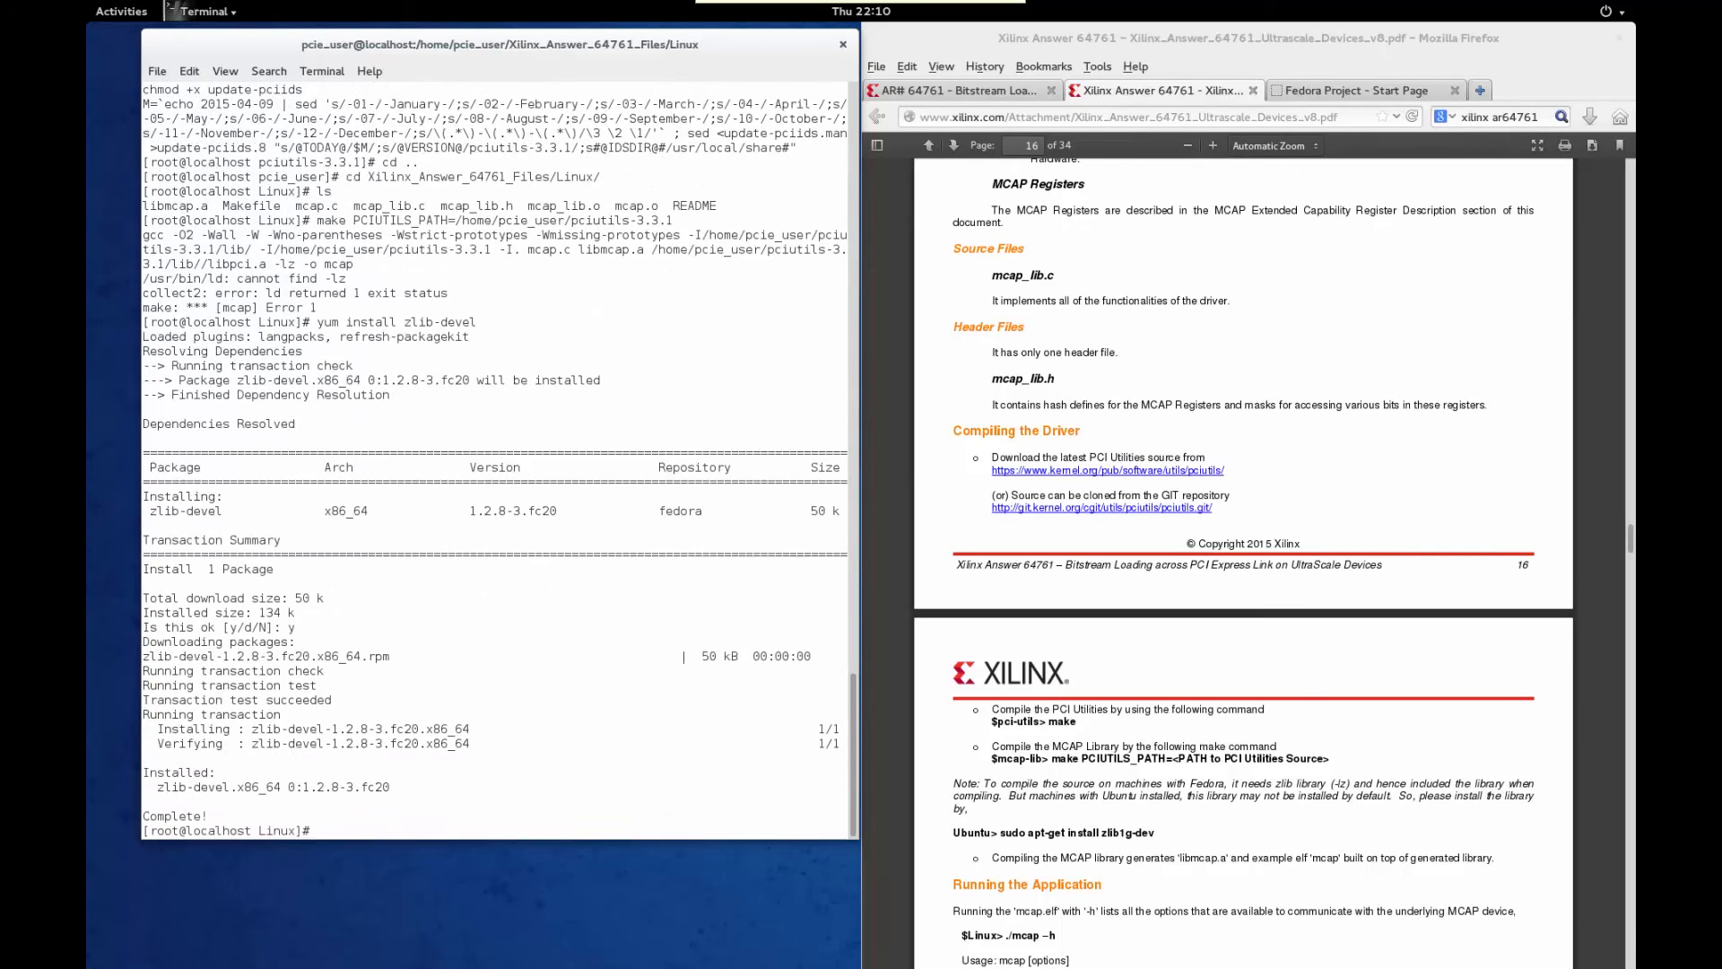
pyautogui.write('clear')
pyautogui.press('Return')
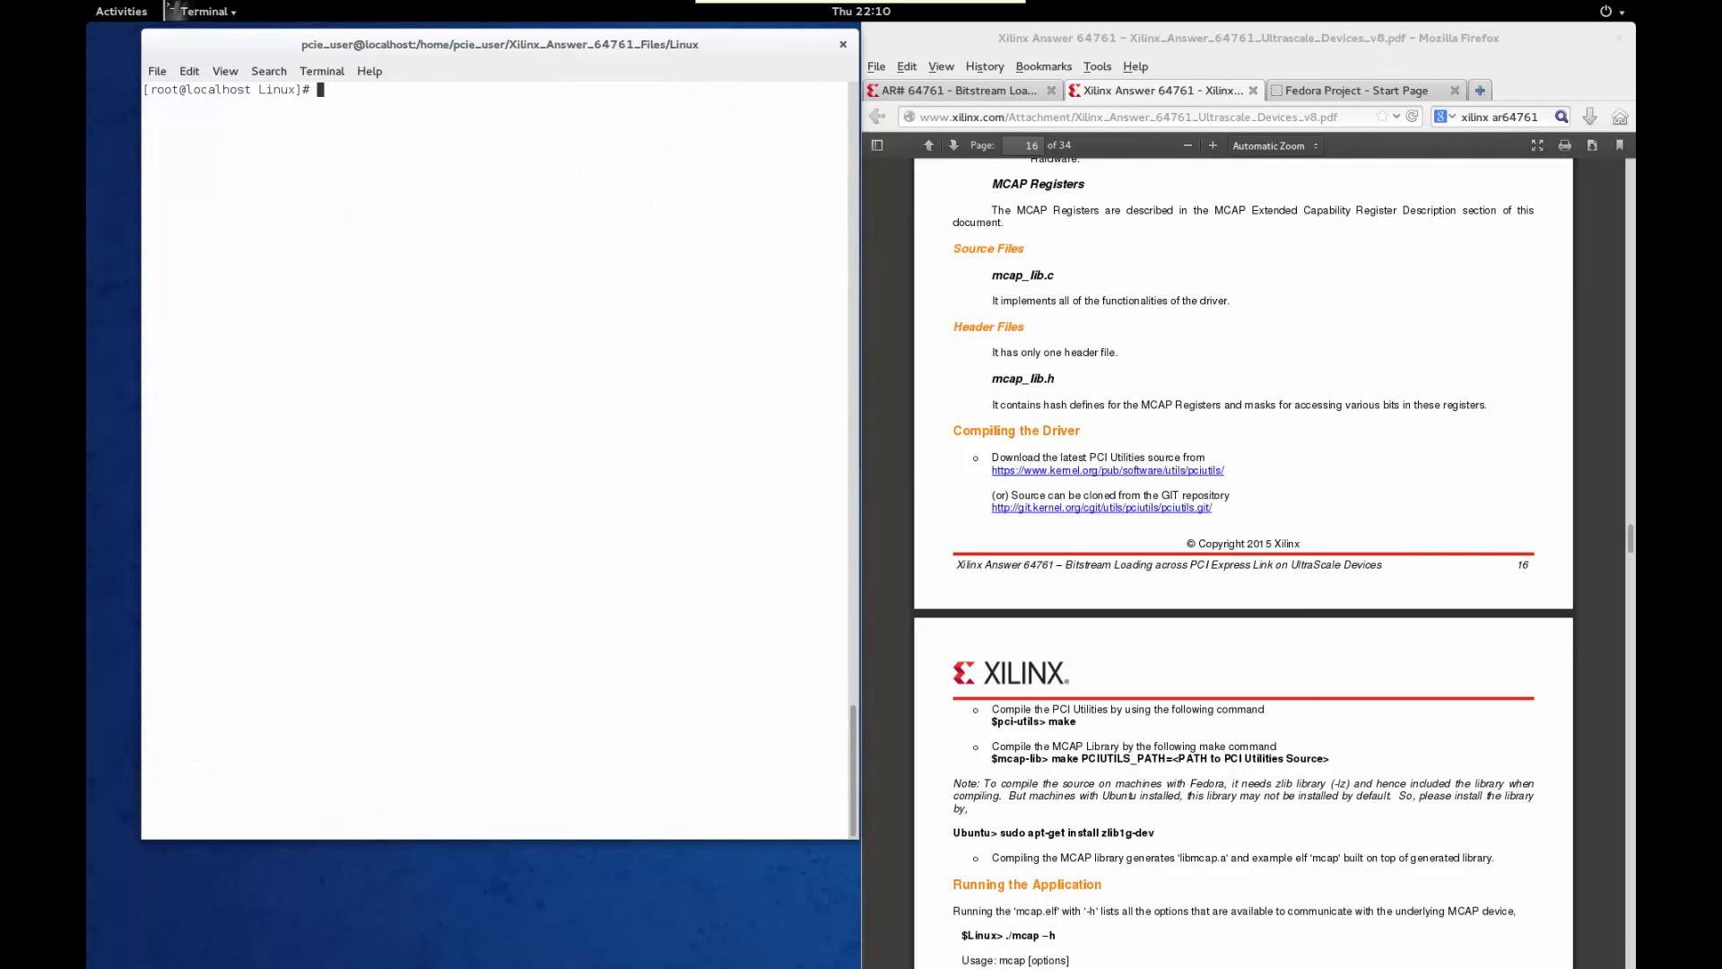
# - Compile the MCAP library again with "make PCIUTILS_PATH=/home/pcie_user/pciutils-3.3.1"
pyautogui.press('Up')
pyautogui.press('Up')
pyautogui.press('Up')
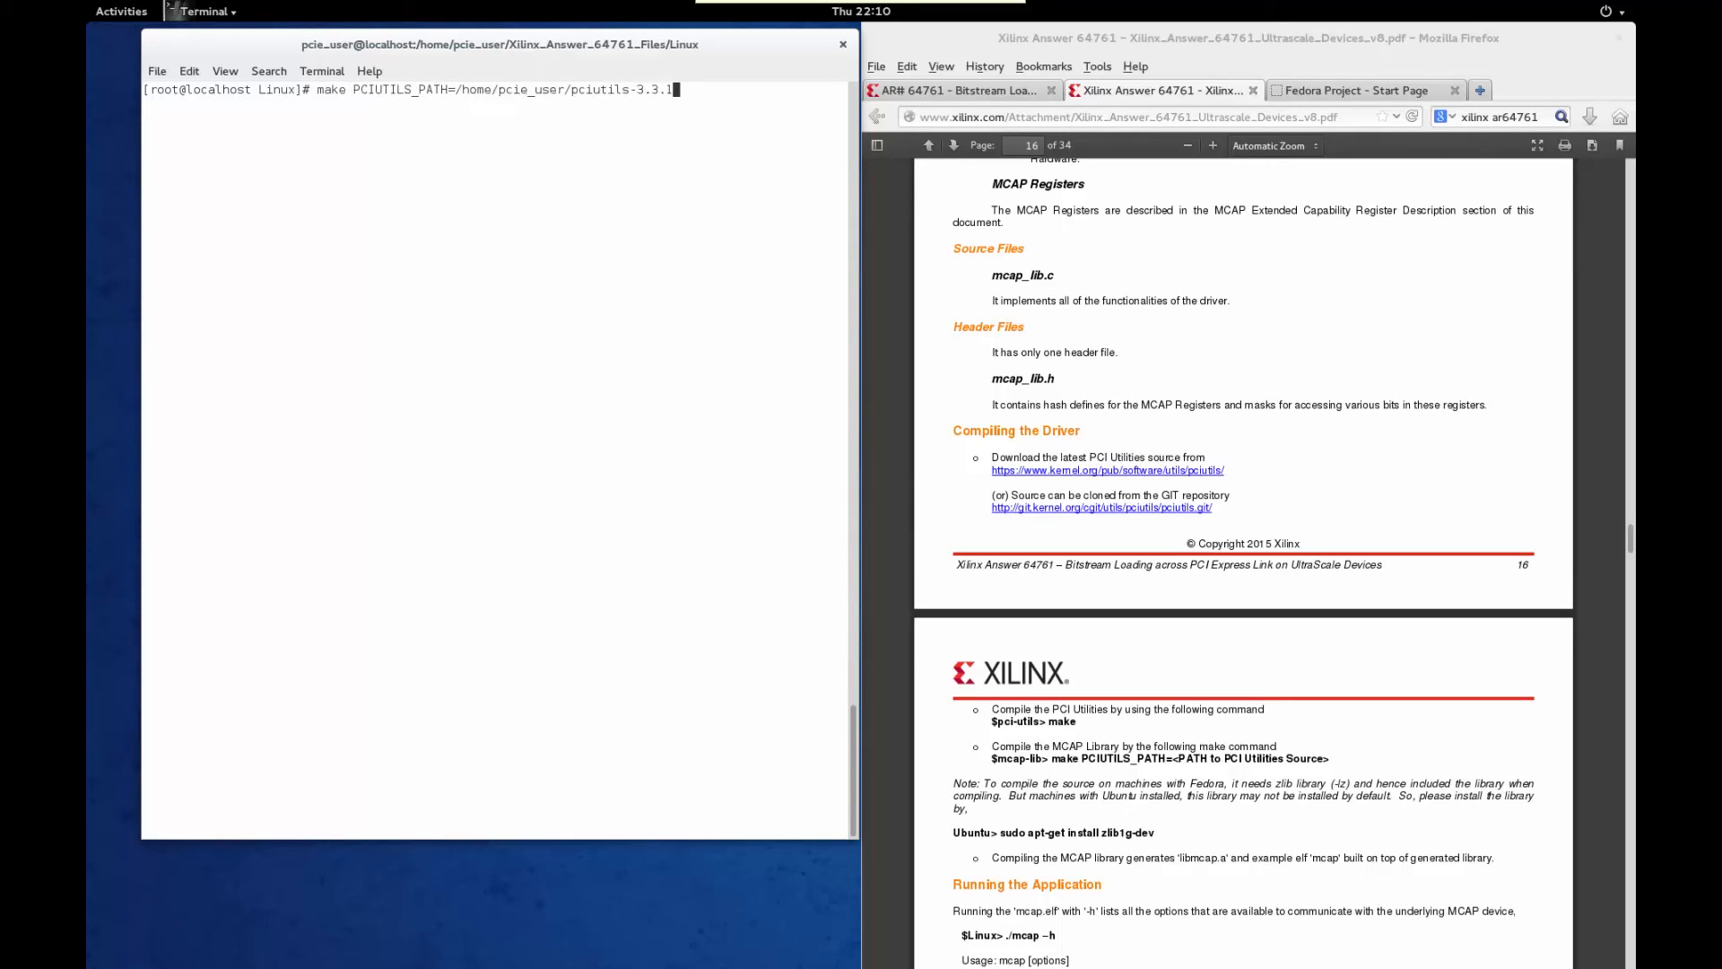
pyautogui.press('Return')
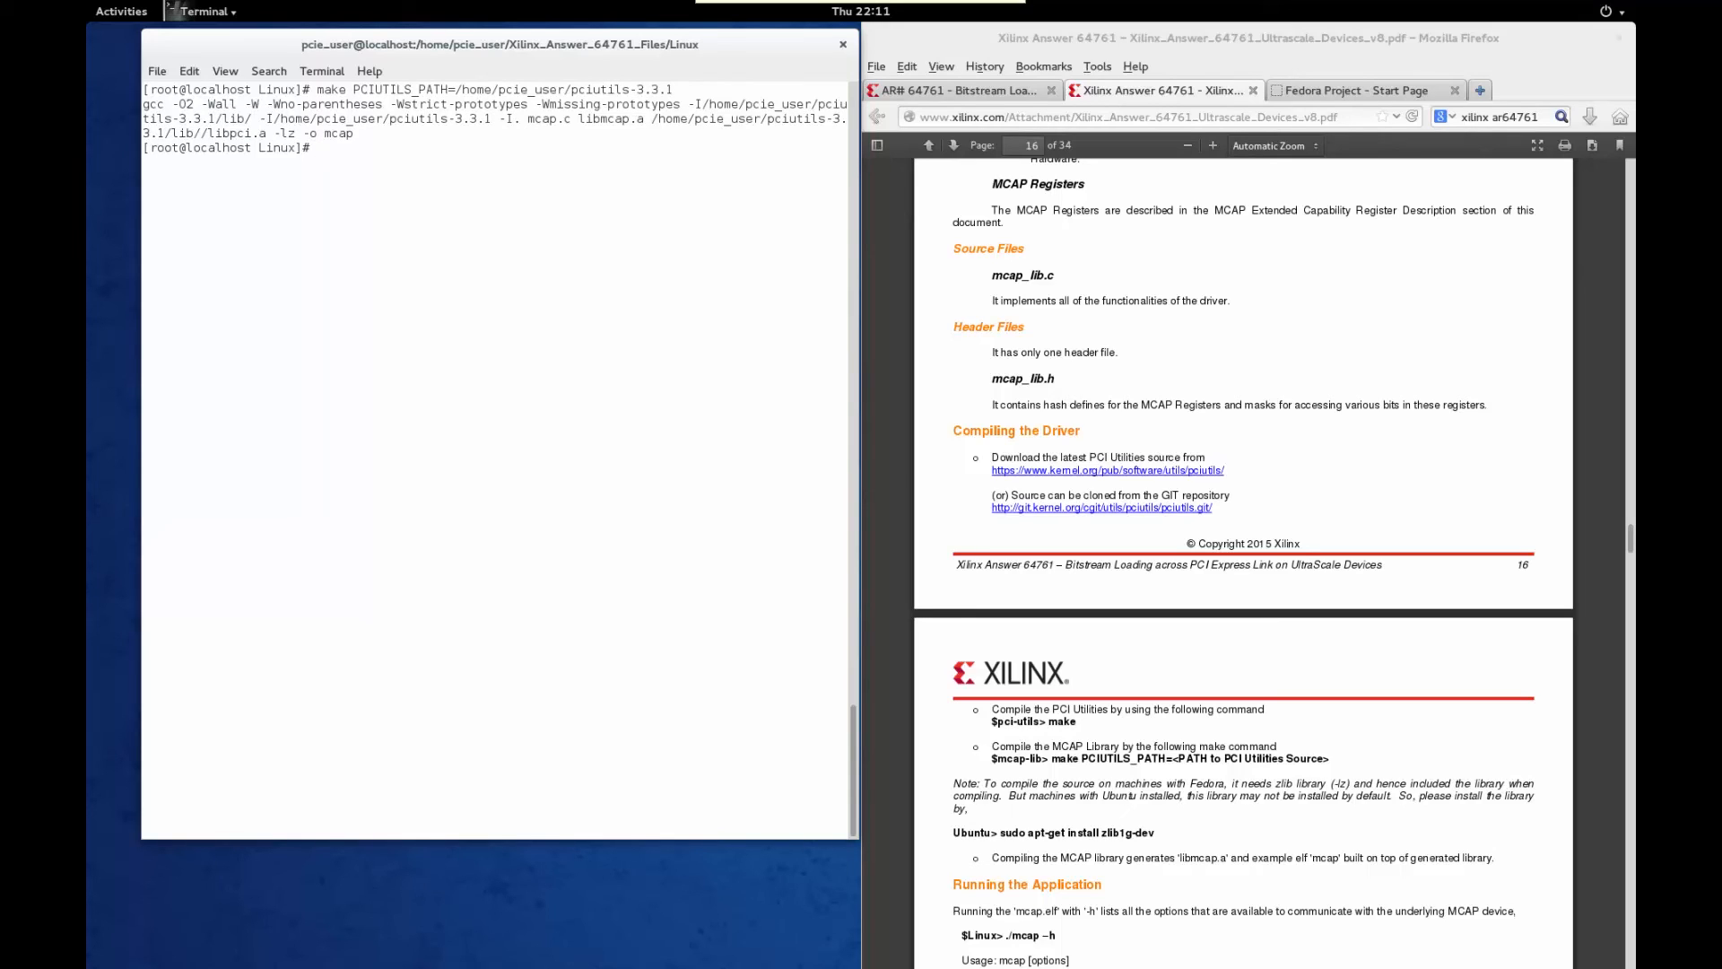
# - Display the mcap help with "./mcap -h" and dump the MCAP registers of device 0x8038 with "./mcap -x 0x8038 -d"
pyautogui.write('./mcap -h')
pyautogui.press('Return')
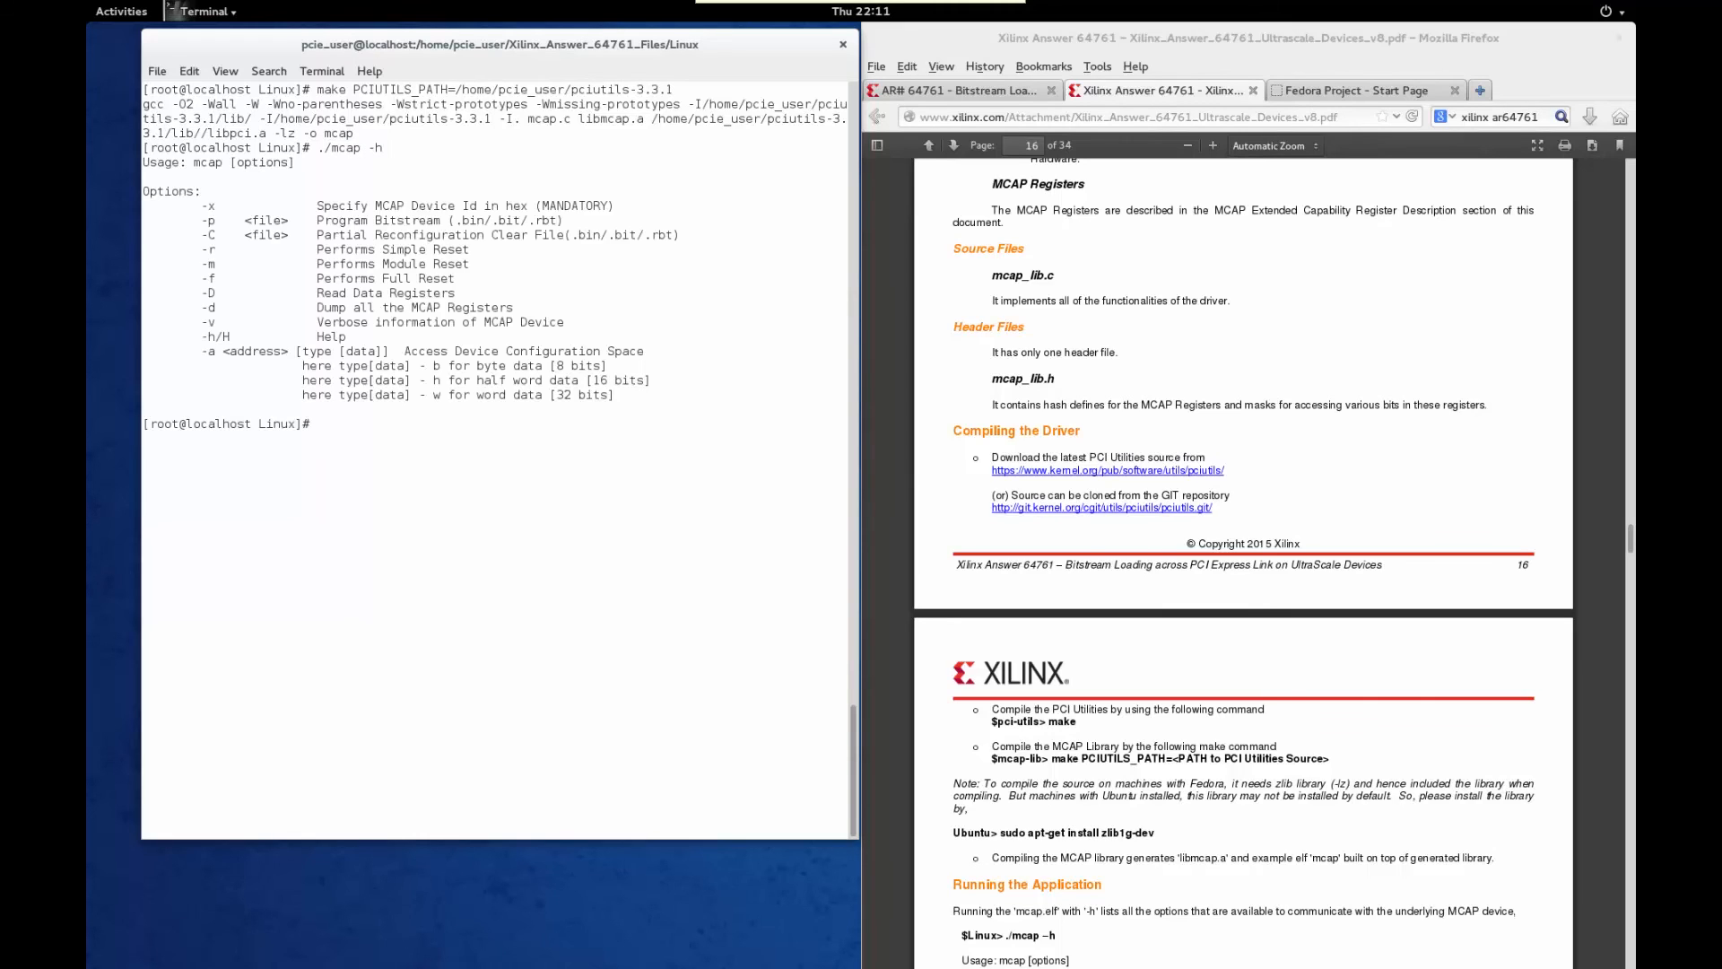
pyautogui.write('./mcap -x 0x8038 -d')
pyautogui.press('Return')
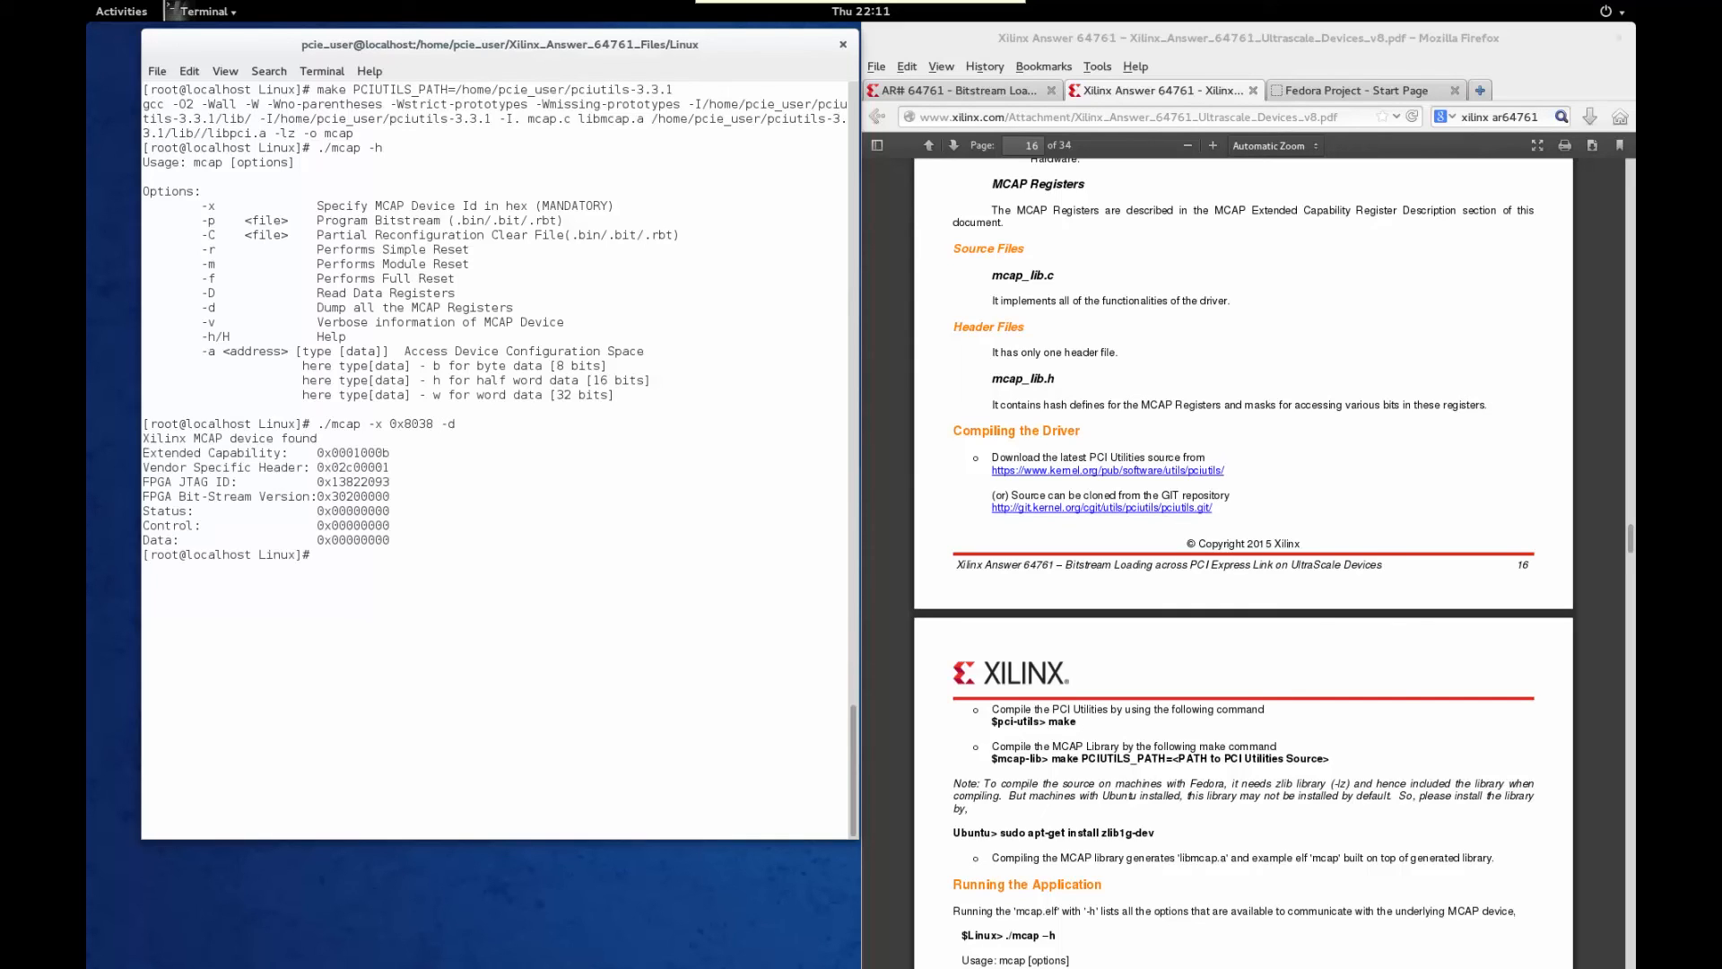
# - Compose the stage 2 programming command "./mcap -x 0x8038 -p ../../xilinx_pcie3_uscale_ep_tandem2.bin" in the terminal
pyautogui.press('Up')
pyautogui.press('BackSpace')
pyautogui.write('p ../../xilinx')
pyautogui.press('Tab')
pyautogui.press('Tab')
pyautogui.press('Tab')
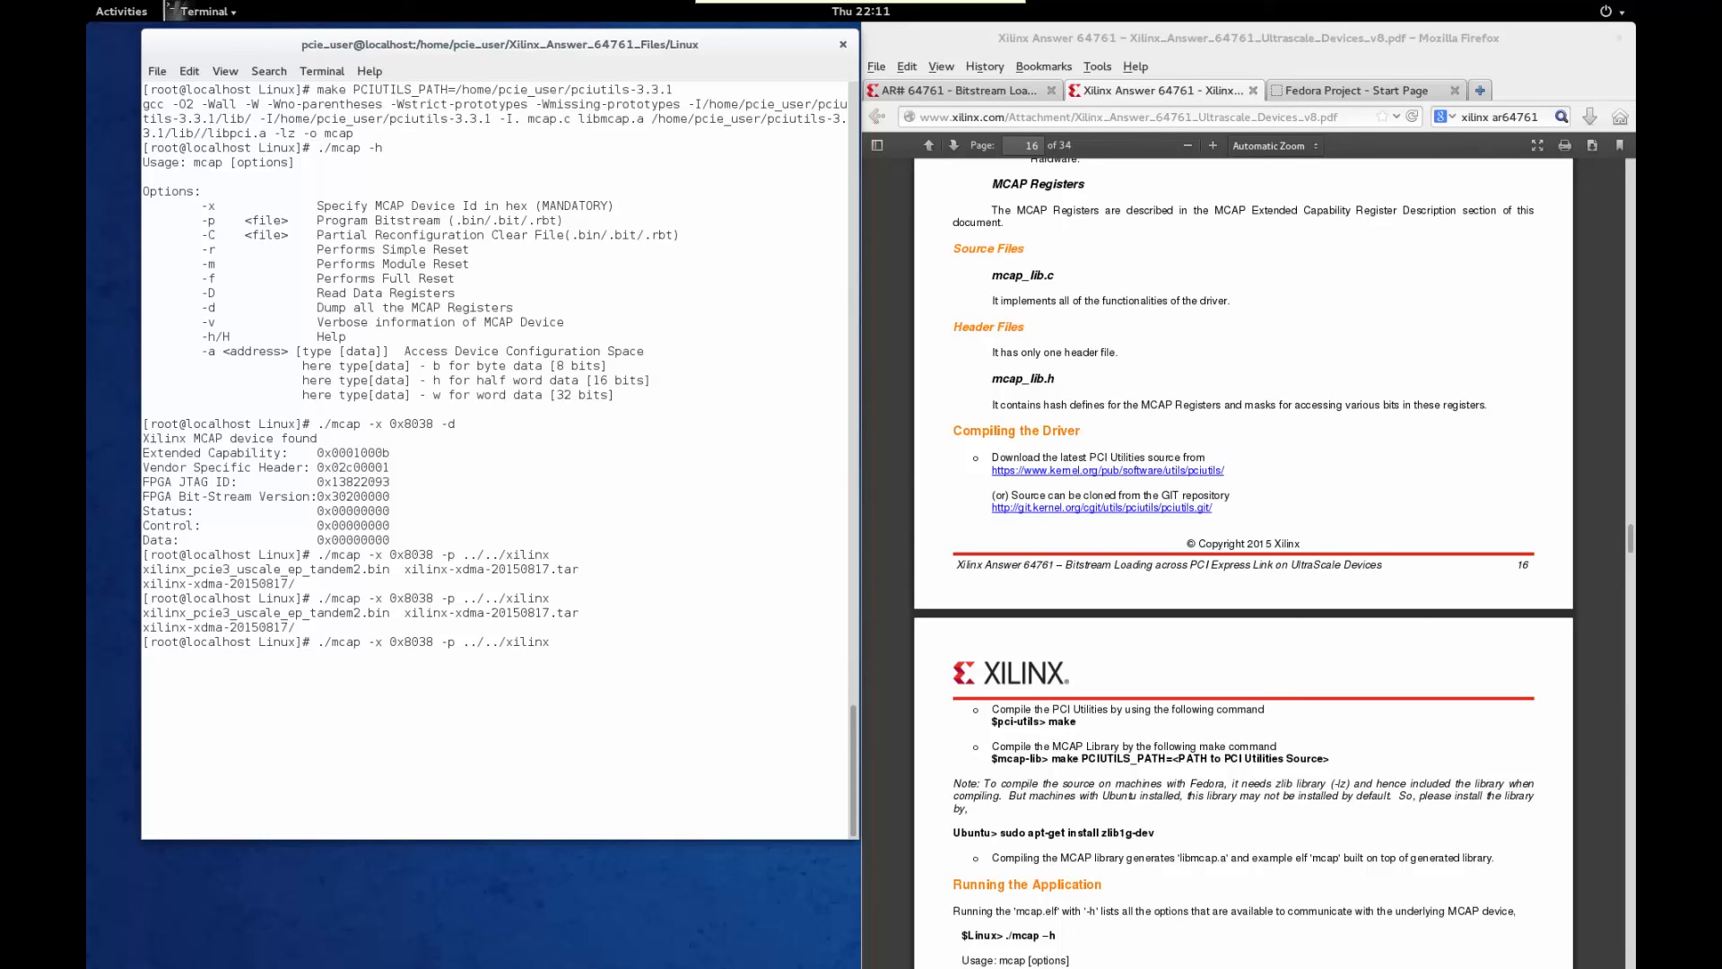
pyautogui.write('p_')
pyautogui.press('BackSpace')
pyautogui.press('BackSpace')
pyautogui.write('_p')
pyautogui.press('Tab')
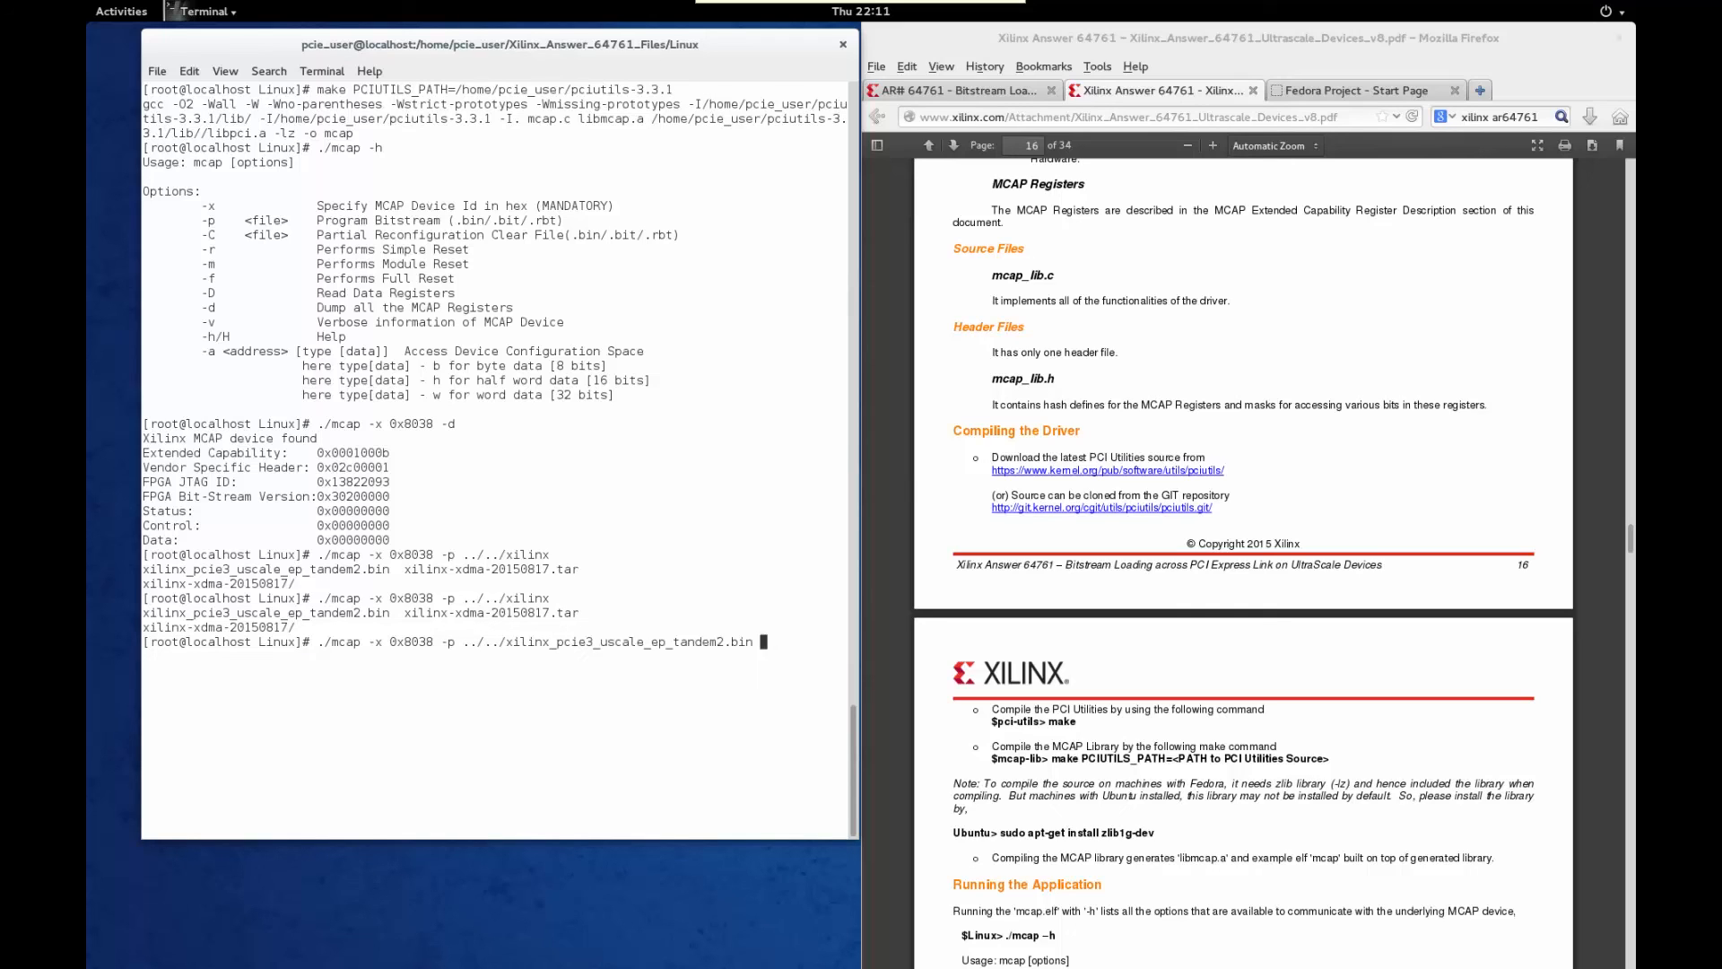